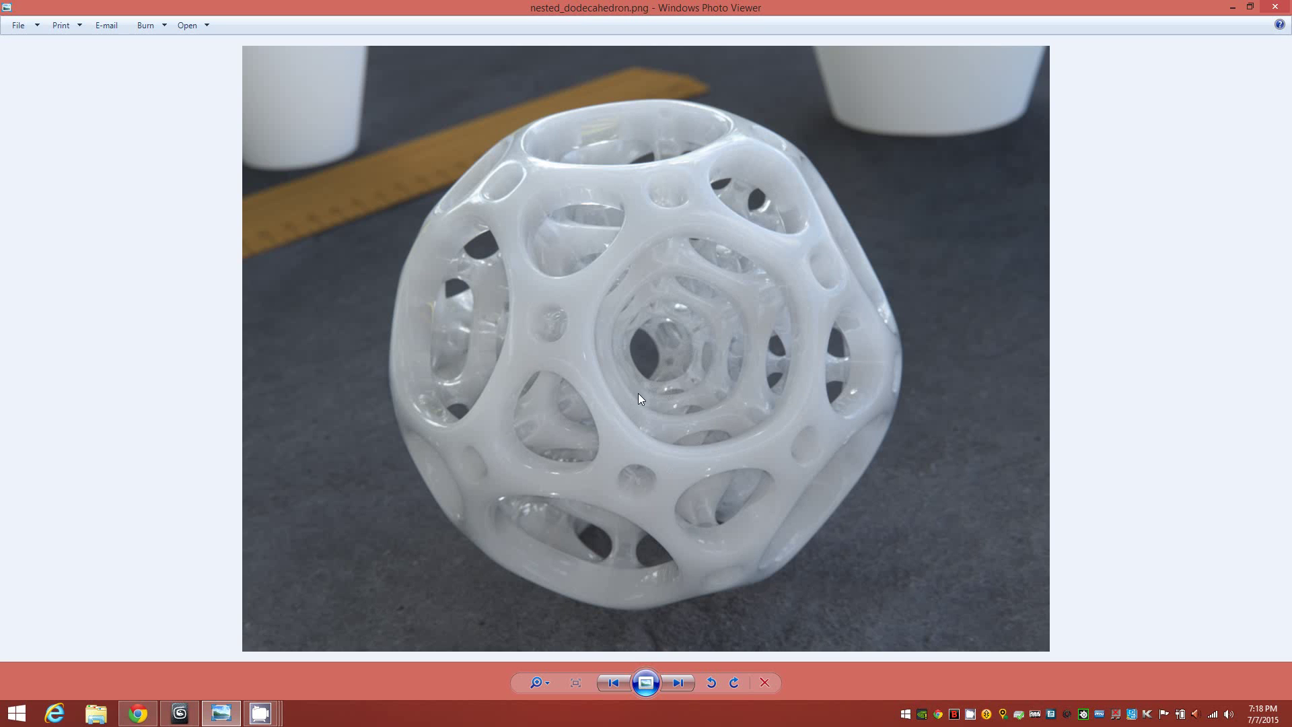
Bring the buckeyball.max scene in 3ds Max in front of the reference photo.
left_click(179, 714)
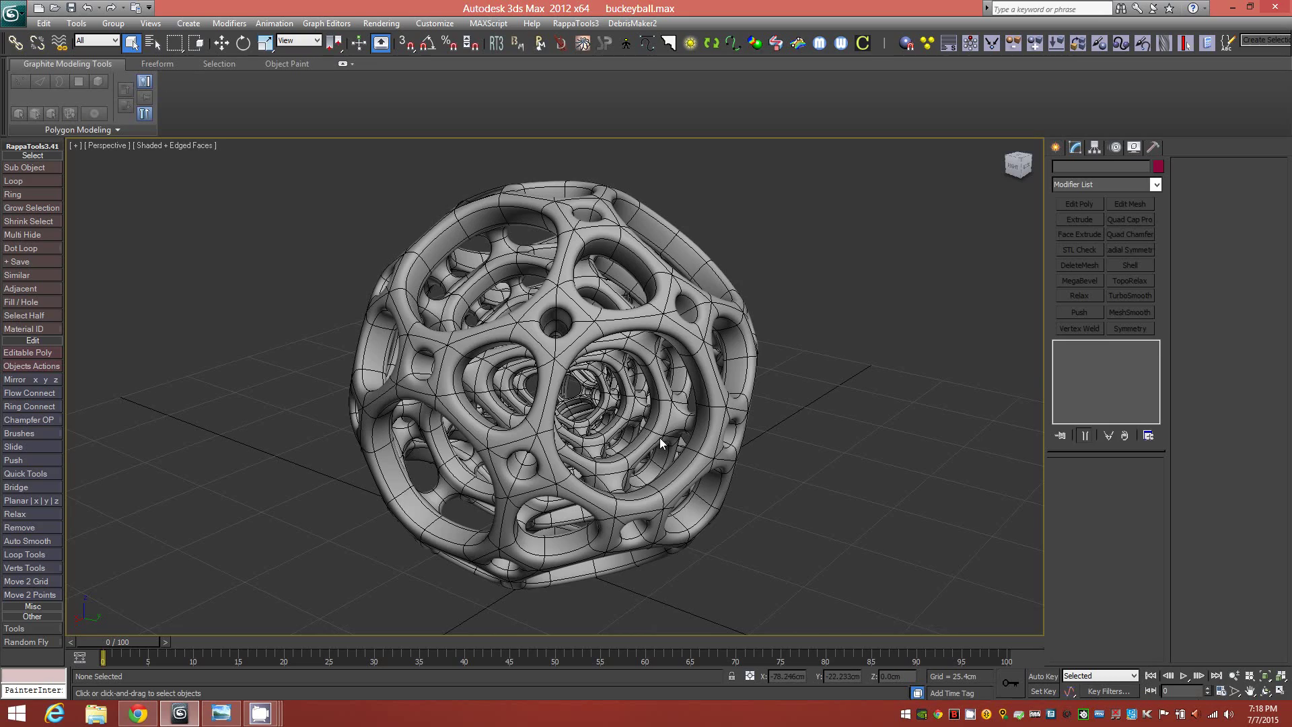
Orbit the view to inspect the finished nested dodecahedron sculpture.
mouse_move(661, 439)
middle_mouse_down("alt")
mouse_move(618, 462)
mouse_move(654, 429)
mouse_move(700, 428)
mouse_move(700, 455)
mouse_move(635, 469)
mouse_move(708, 423)
mouse_move(611, 413)
mouse_move(693, 419)
mouse_move(644, 415)
mouse_move(673, 417)
middle_mouse_up("alt")
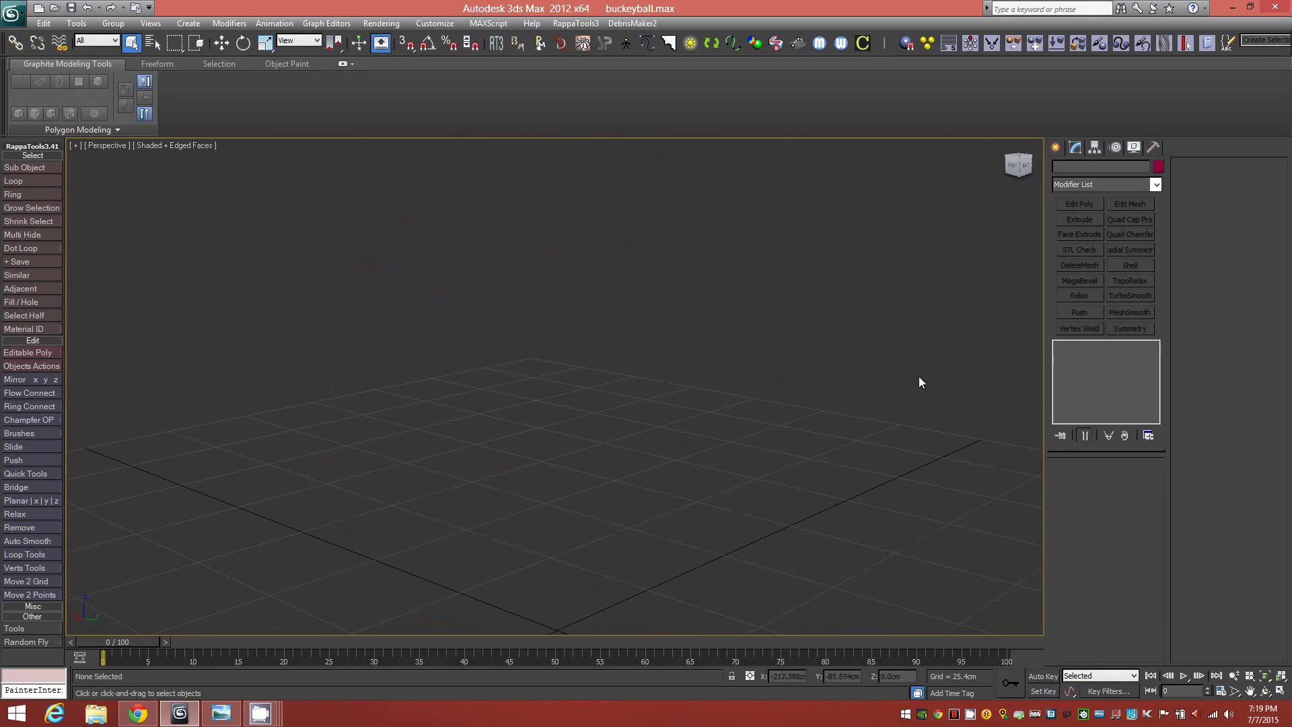
Create a Hedra polyhedron from Extended Primitives in the middle of the grid.
left_click(1058, 150)
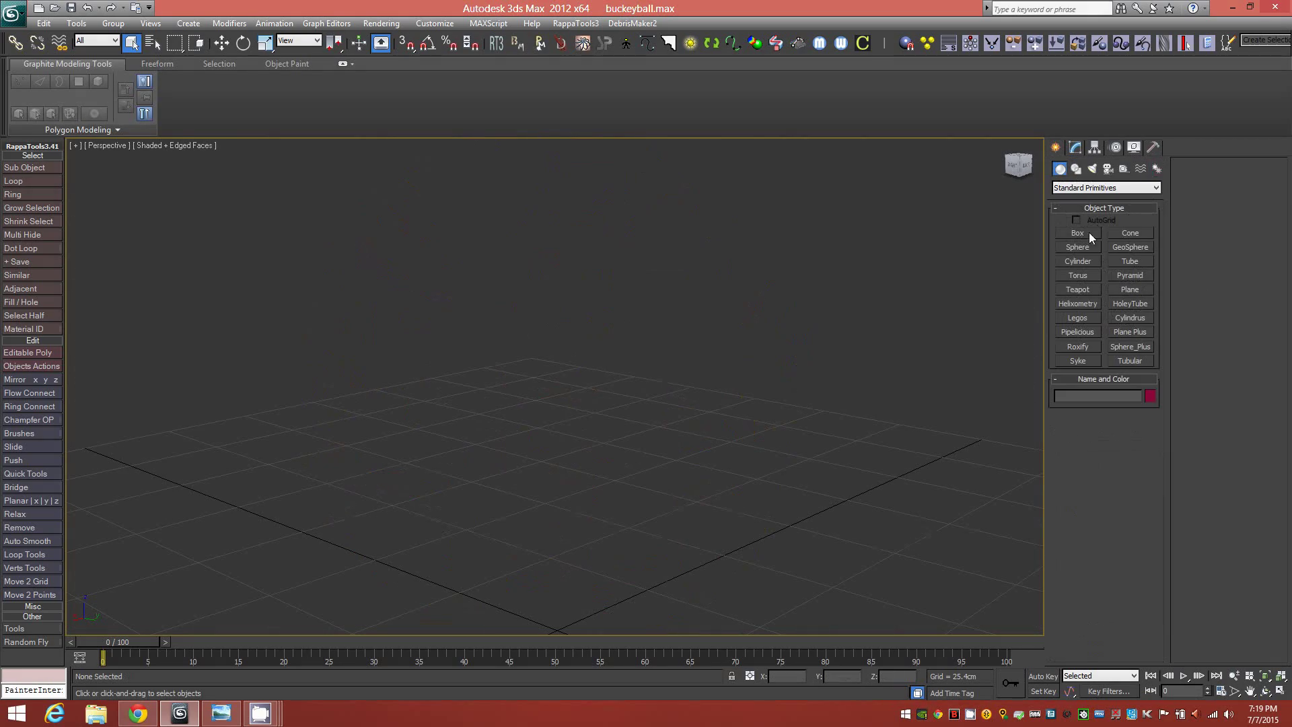
left_click(1090, 190)
left_click(1095, 206)
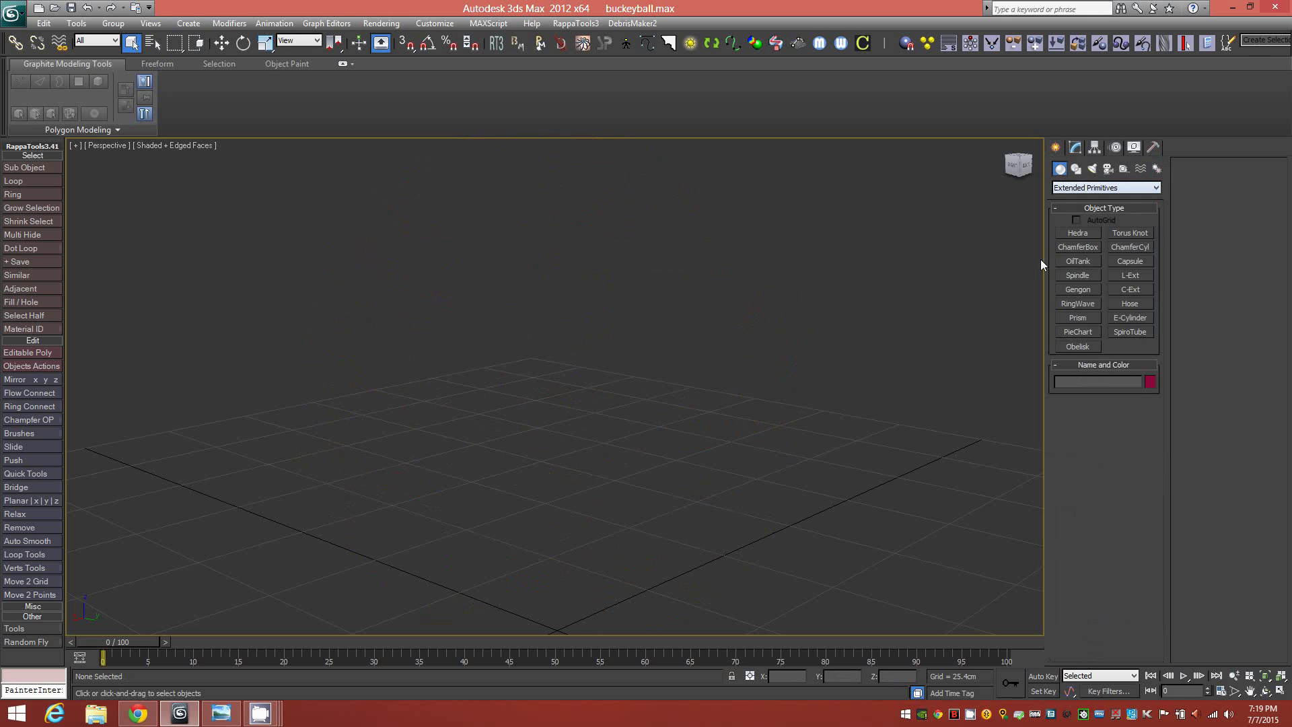
left_click(1080, 233)
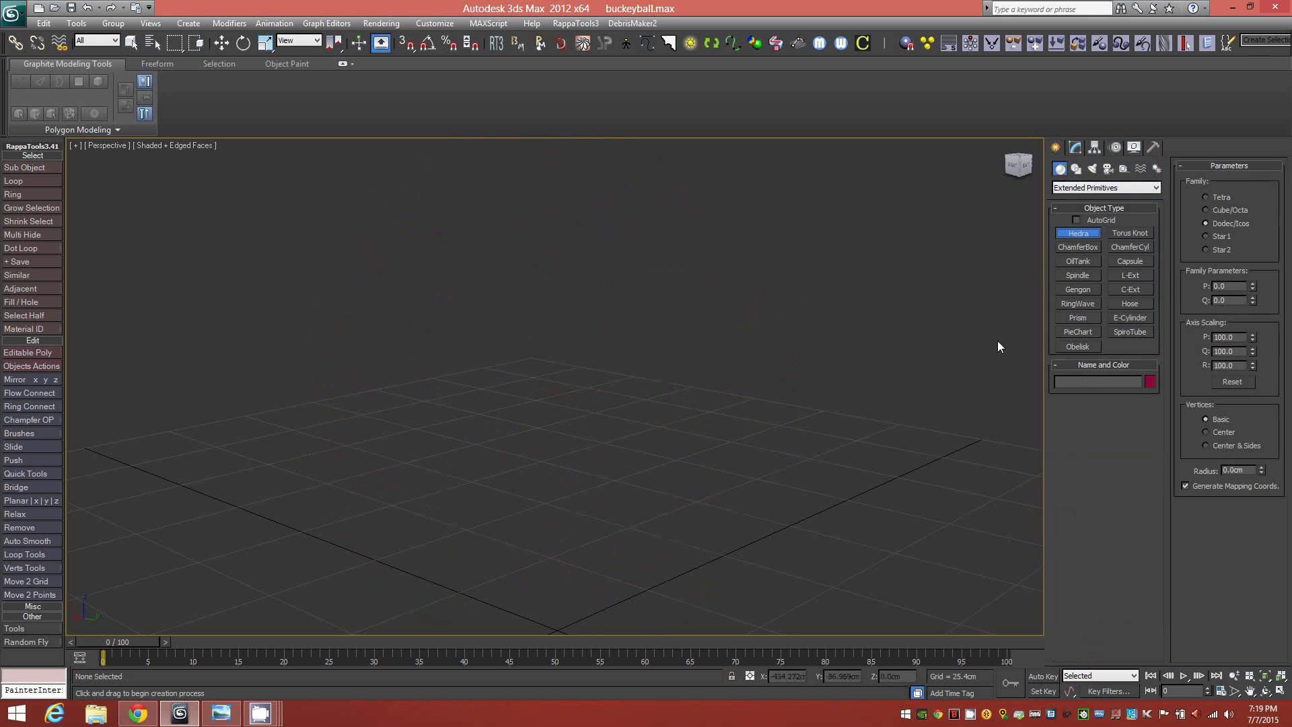
left_click_drag(567, 620, 641, 527)
Move the polyhedron up about 59 cm above the grid.
scroll(543, 502, "down", 5)
mouse_move(641, 527)
middle_mouse_down("alt")
mouse_move(610, 519)
mouse_move(628, 520)
middle_mouse_up("alt")
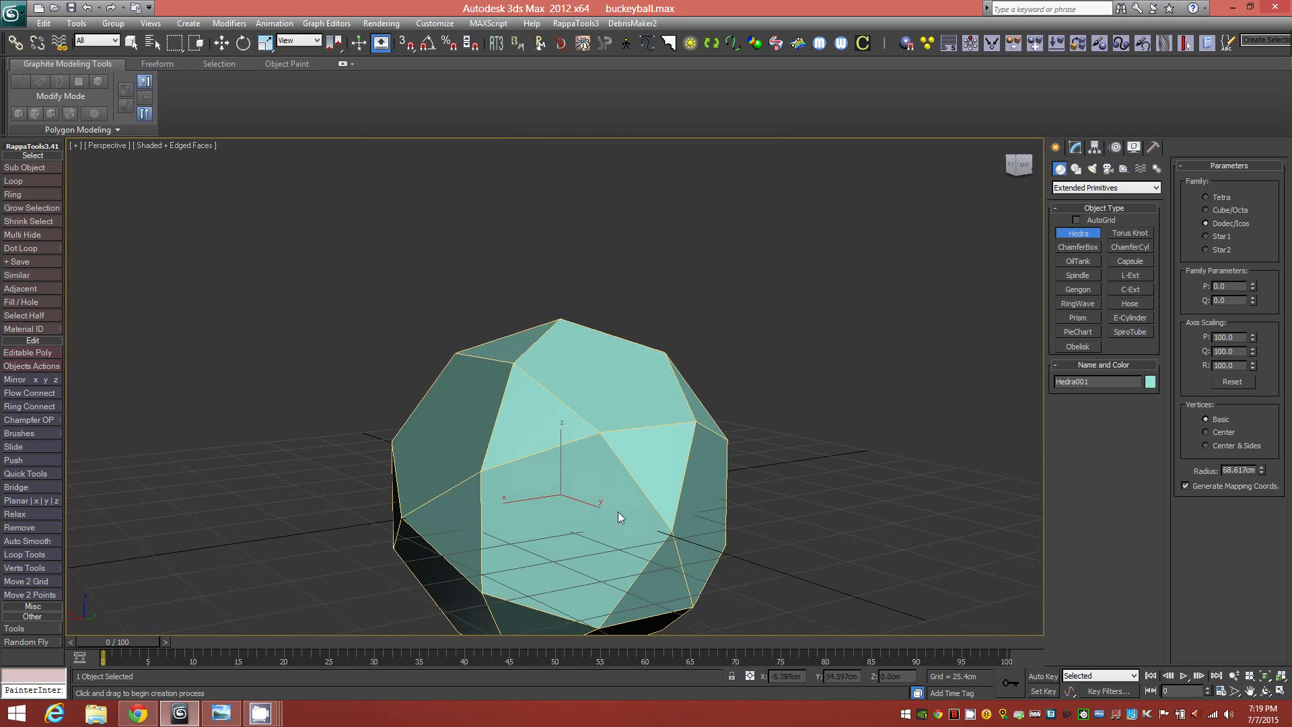
key("w")
left_click_drag(571, 446, 564, 304)
middle_click_drag(564, 427, 592, 448)
Set the Hedra to the Dodec/Icos family with P 0.2 and Q 0.5.
left_click(1075, 146)
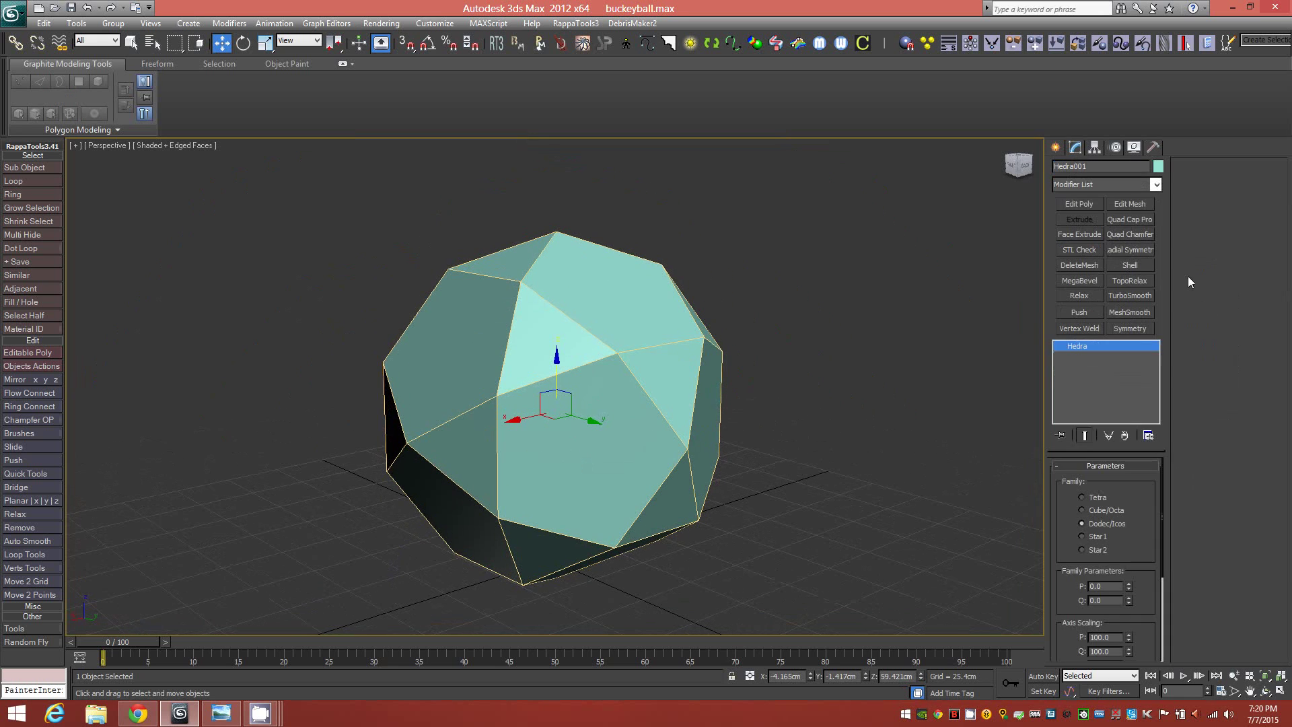
scroll(1142, 518, "down", 1)
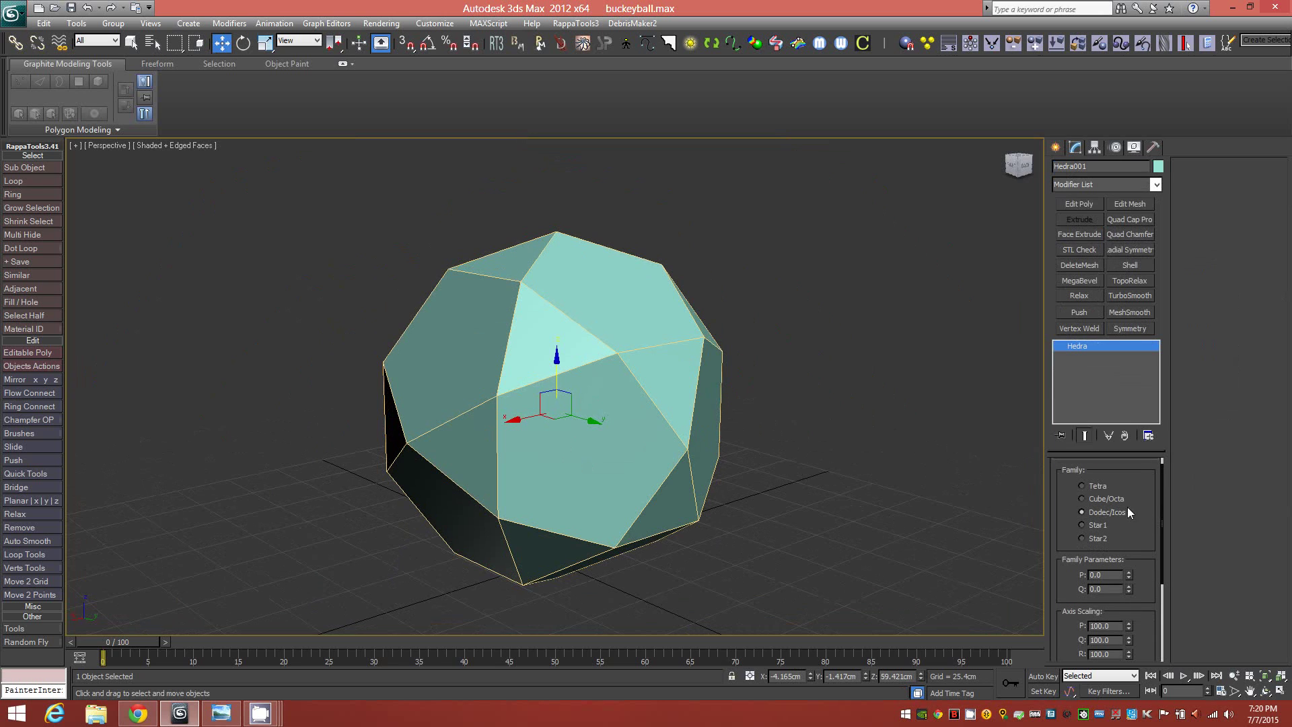
scroll(1070, 469, "down", 2)
left_click_drag(1128, 547, 1129, 538)
left_click_drag(1129, 561, 1129, 565)
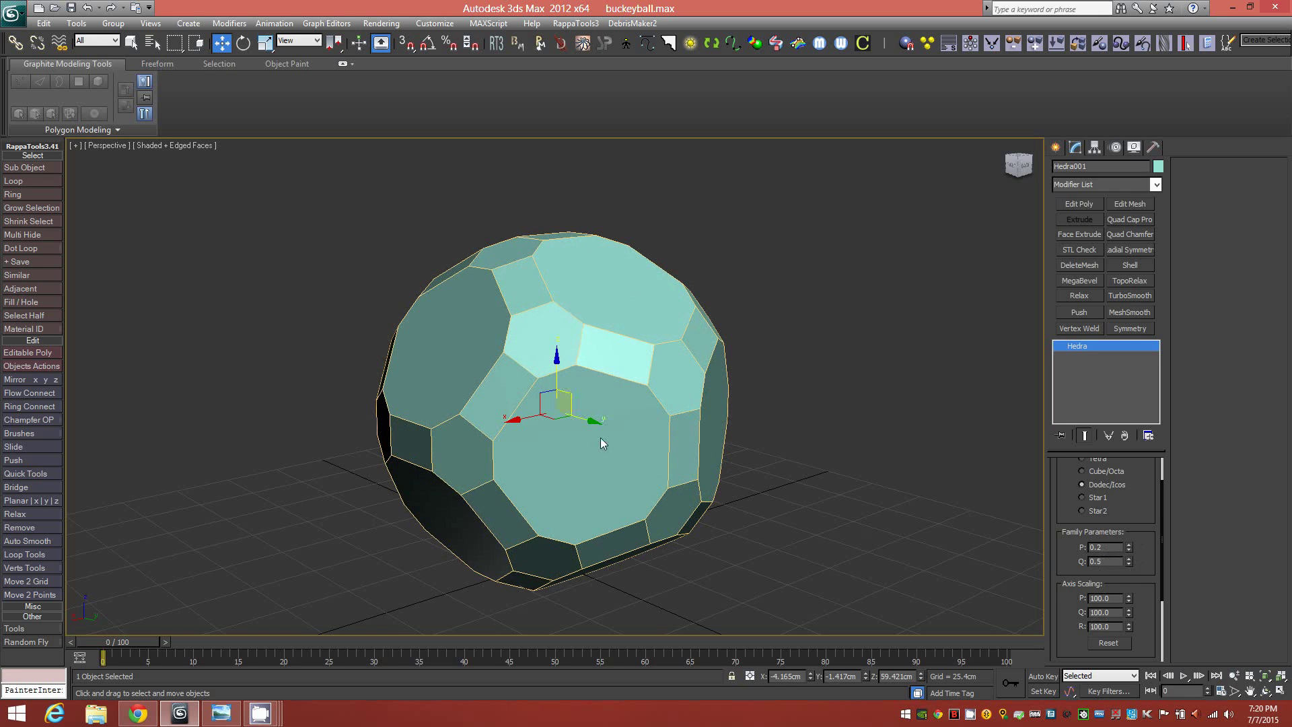
middle_click_drag(636, 459, 656, 431, "alt")
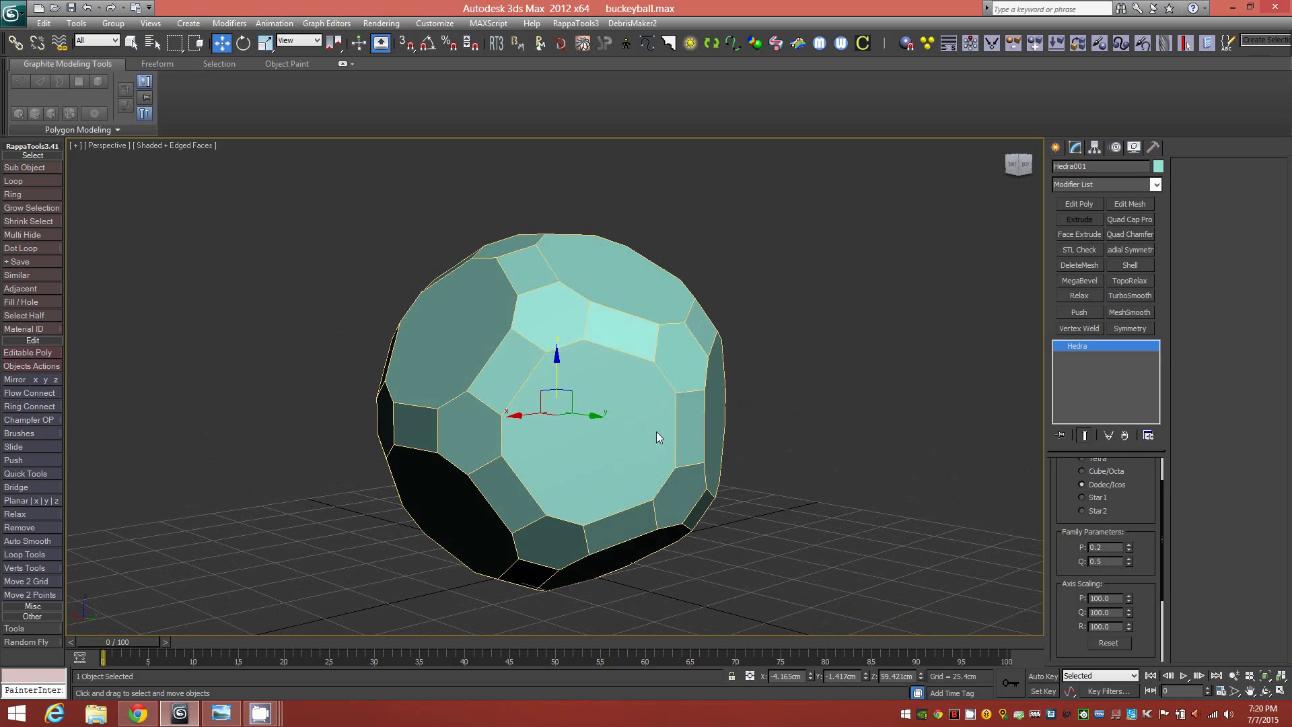
Add an Edit Poly modifier and select all 62 polygons of the buckyball.
left_click(78, 129)
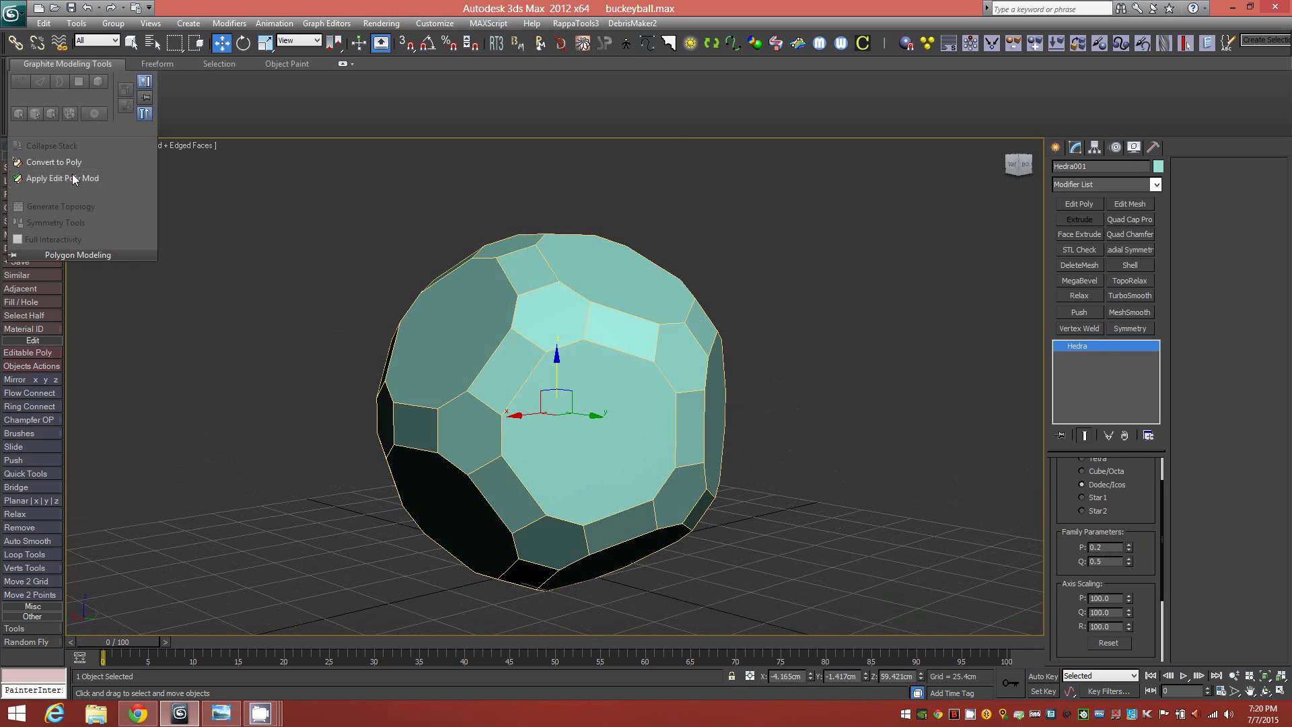
left_click(63, 177)
key("4")
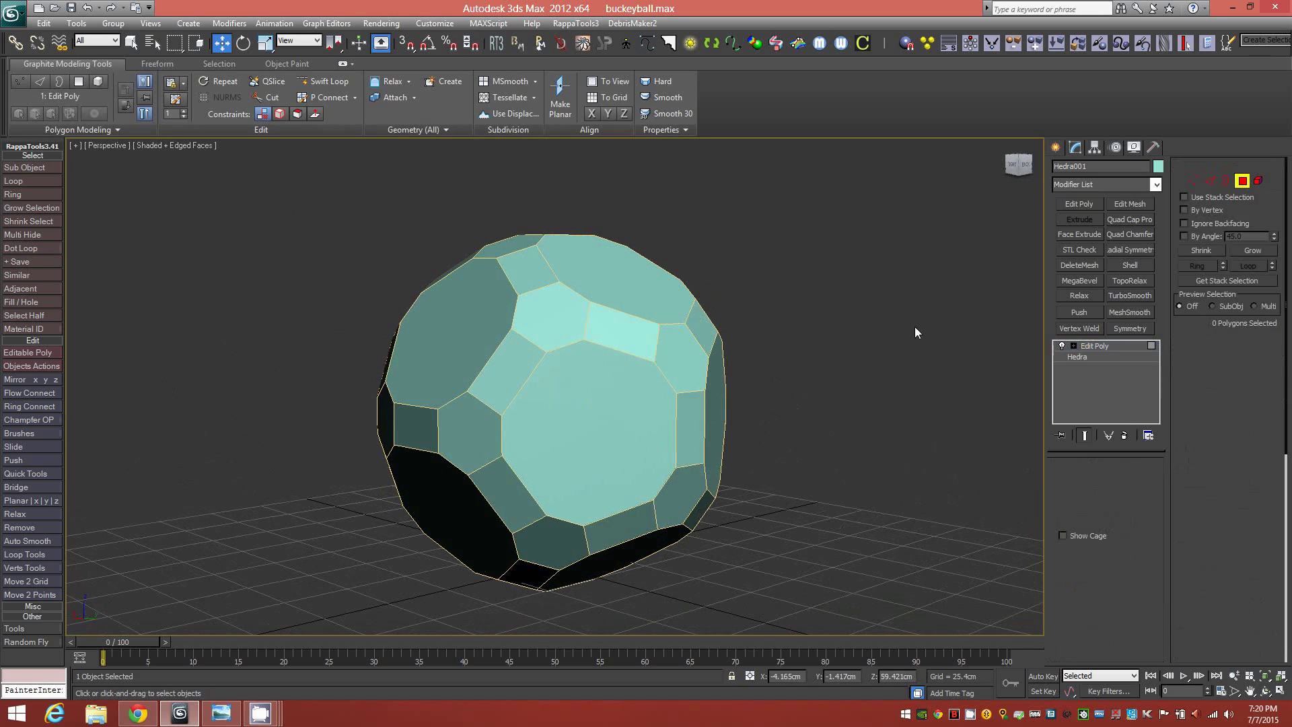
key("ctrl+a")
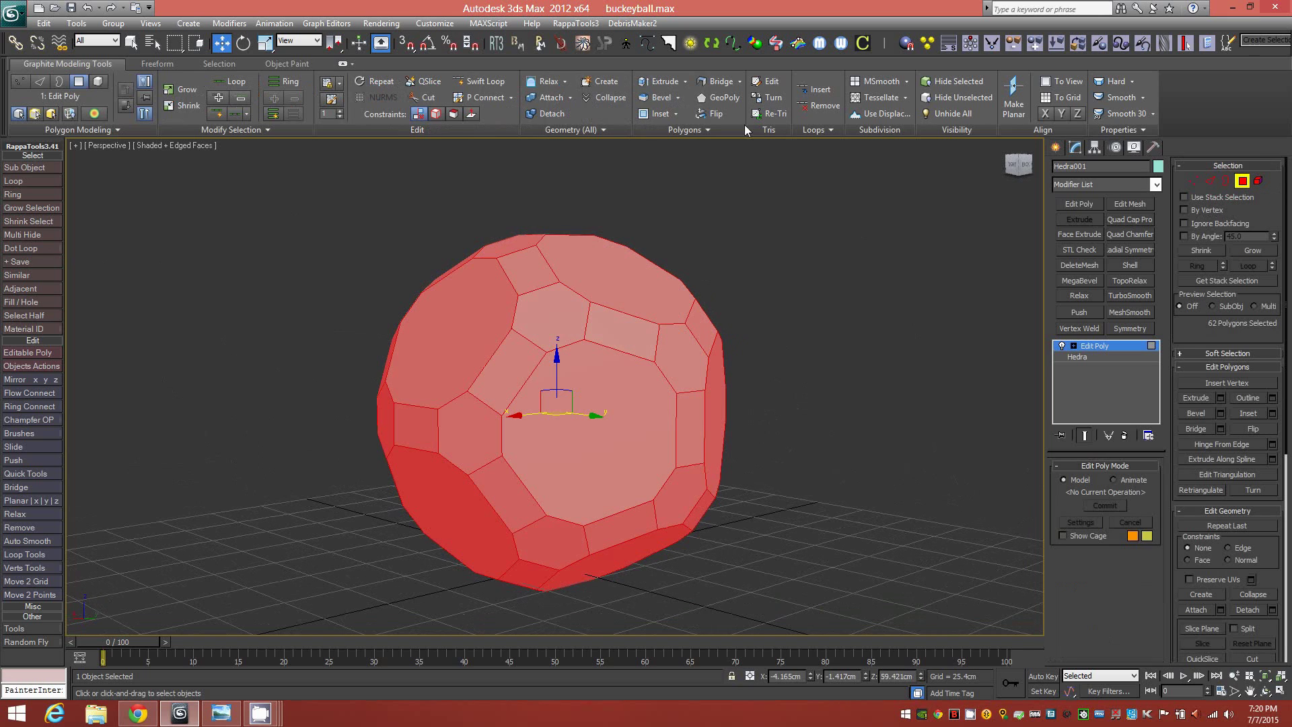
Inset the polygons as a group by about 3.19 cm, then delete them.
left_click(658, 114)
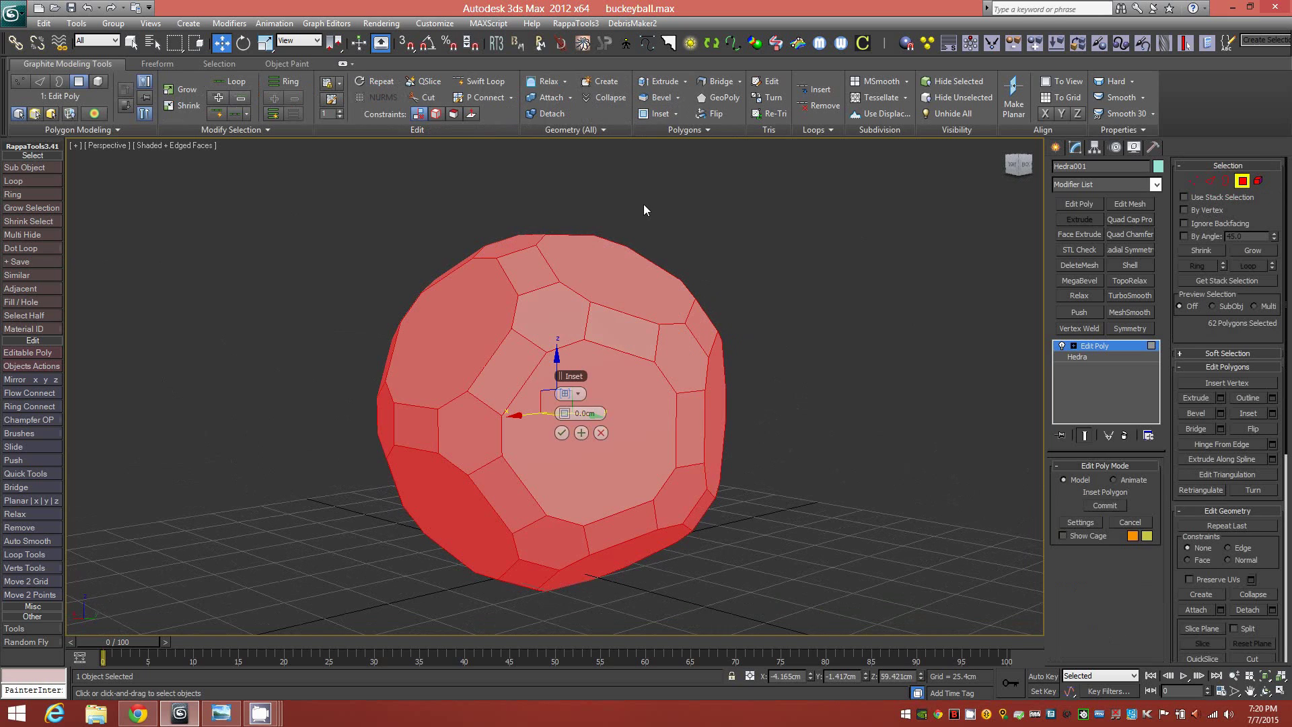
left_click(577, 394)
left_click(595, 407)
left_click_drag(568, 414, 576, 412)
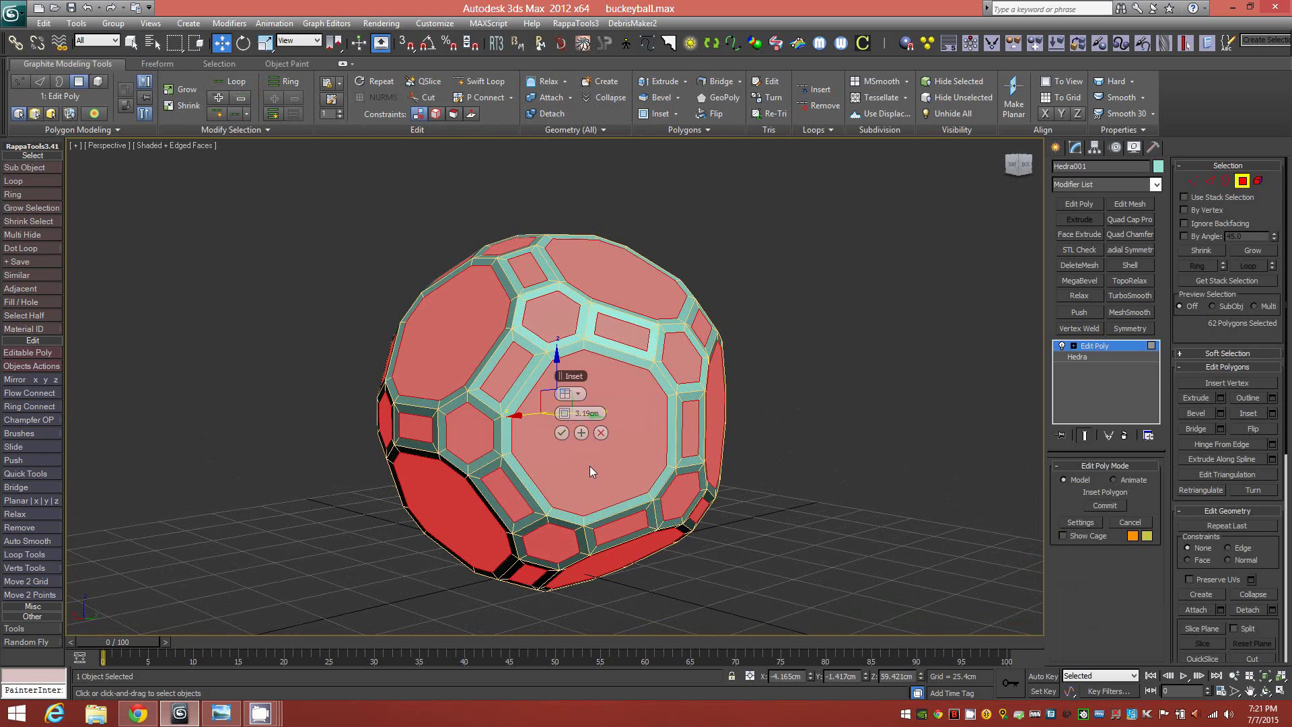
middle_click_drag(589, 466, 632, 491, "alt")
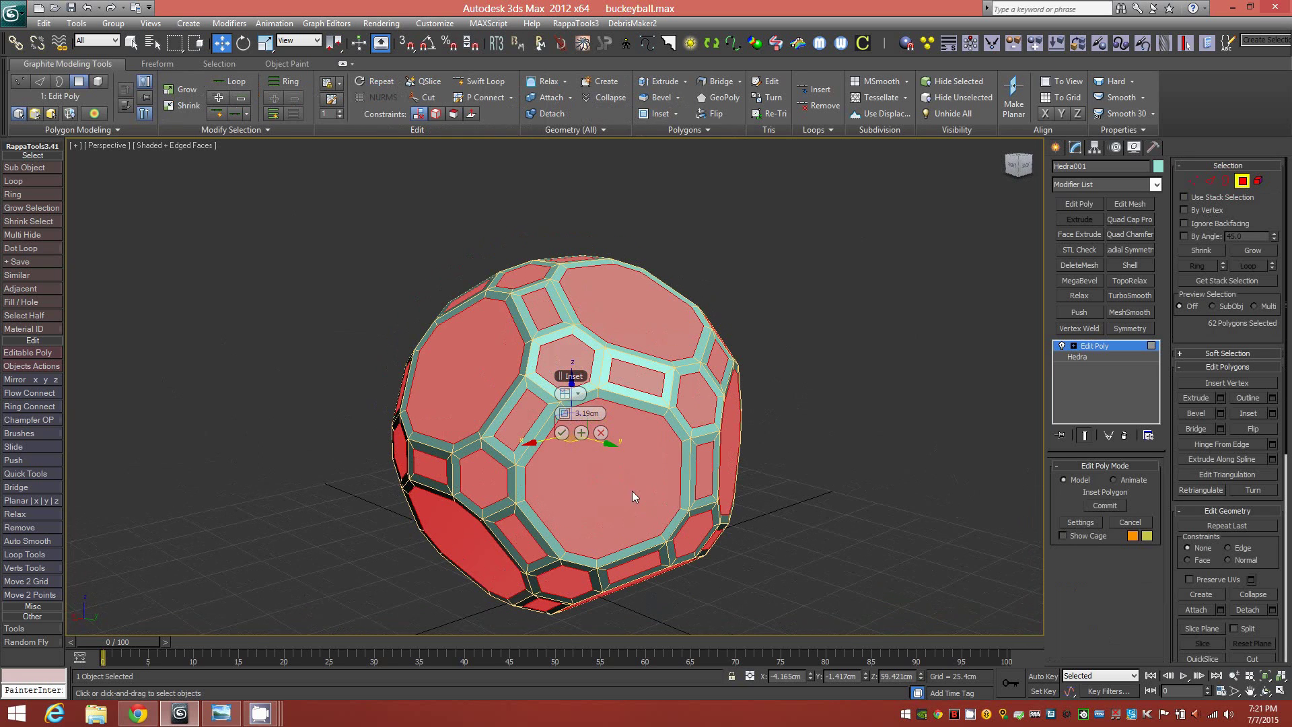
middle_click_drag(711, 448, 609, 445, "alt")
mouse_move(630, 515)
middle_mouse_down("alt")
mouse_move(656, 515)
mouse_move(630, 514)
middle_mouse_up("alt")
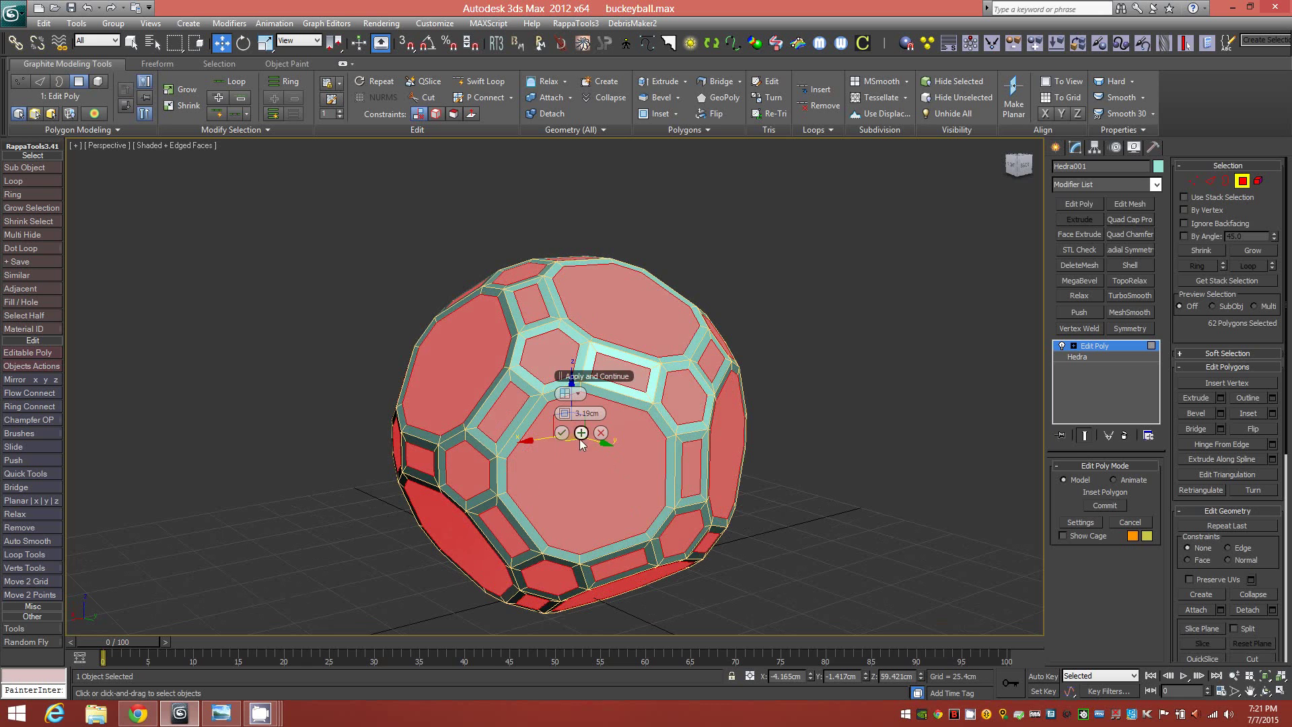
middle_click_drag(528, 506, 487, 508, "alt")
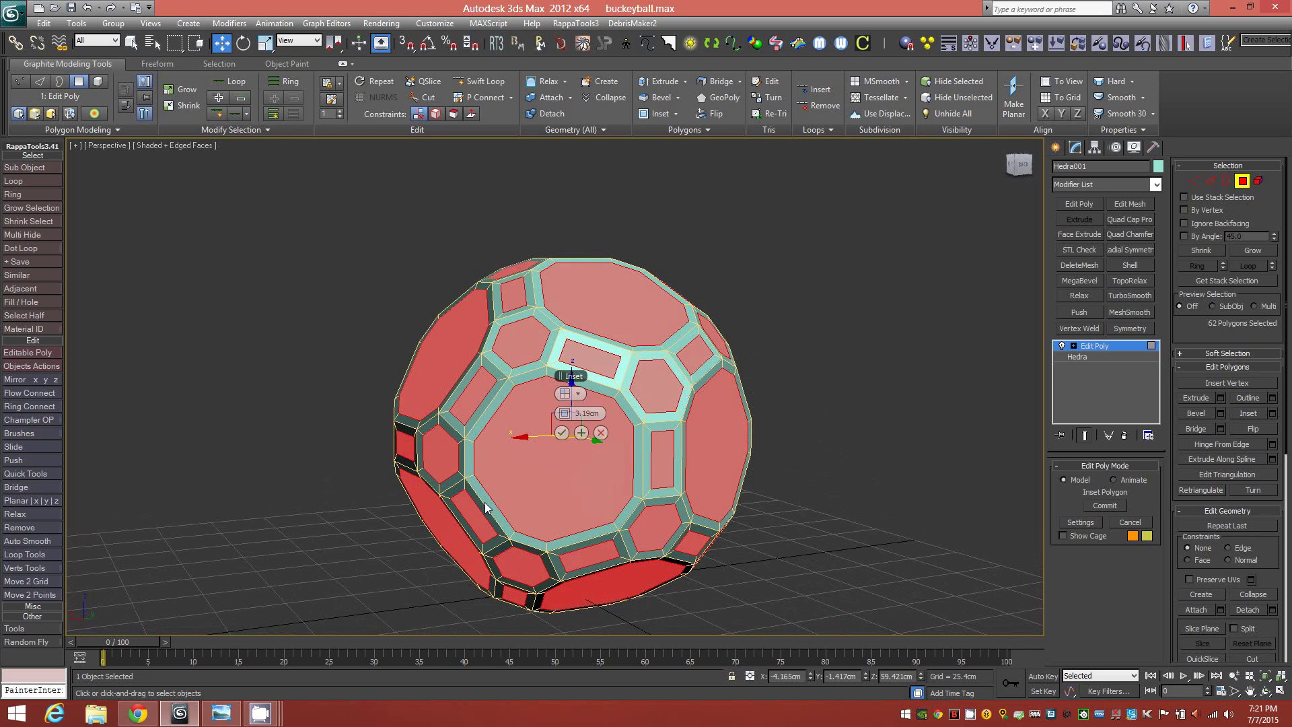
left_click(561, 433)
key("Delete")
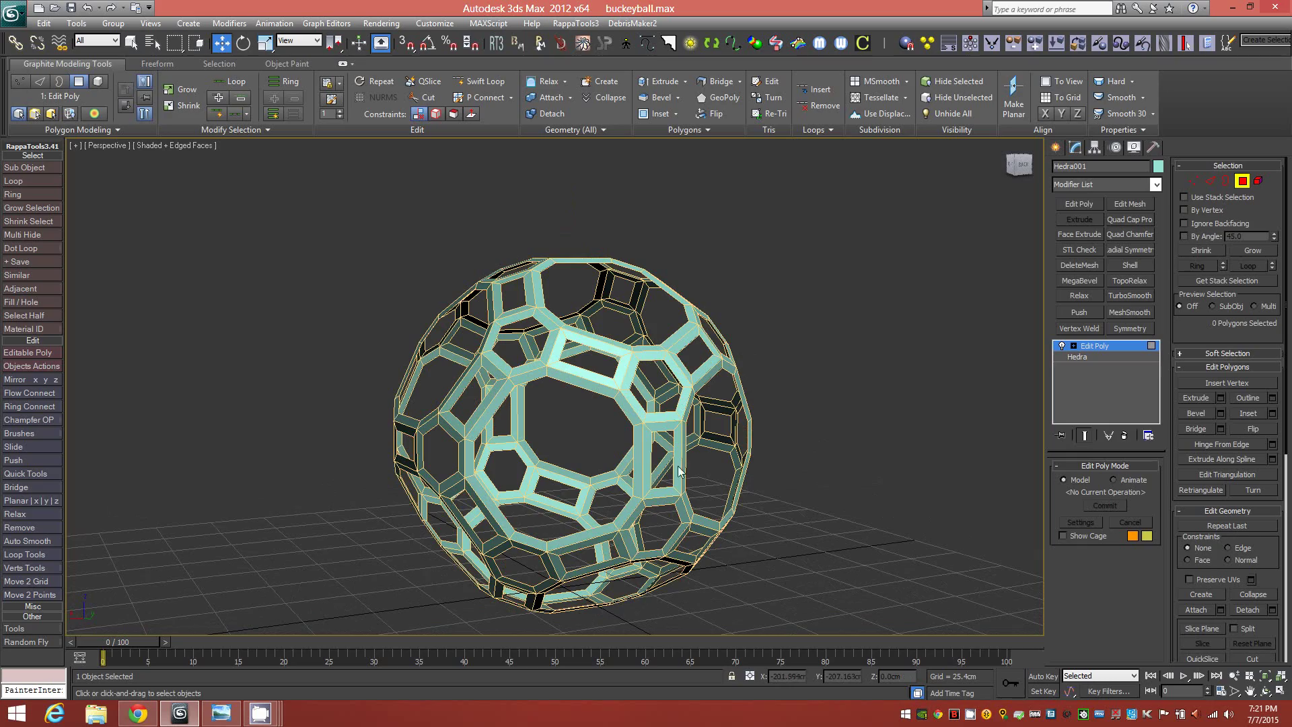
middle_click_drag(593, 468, 652, 455, "alt")
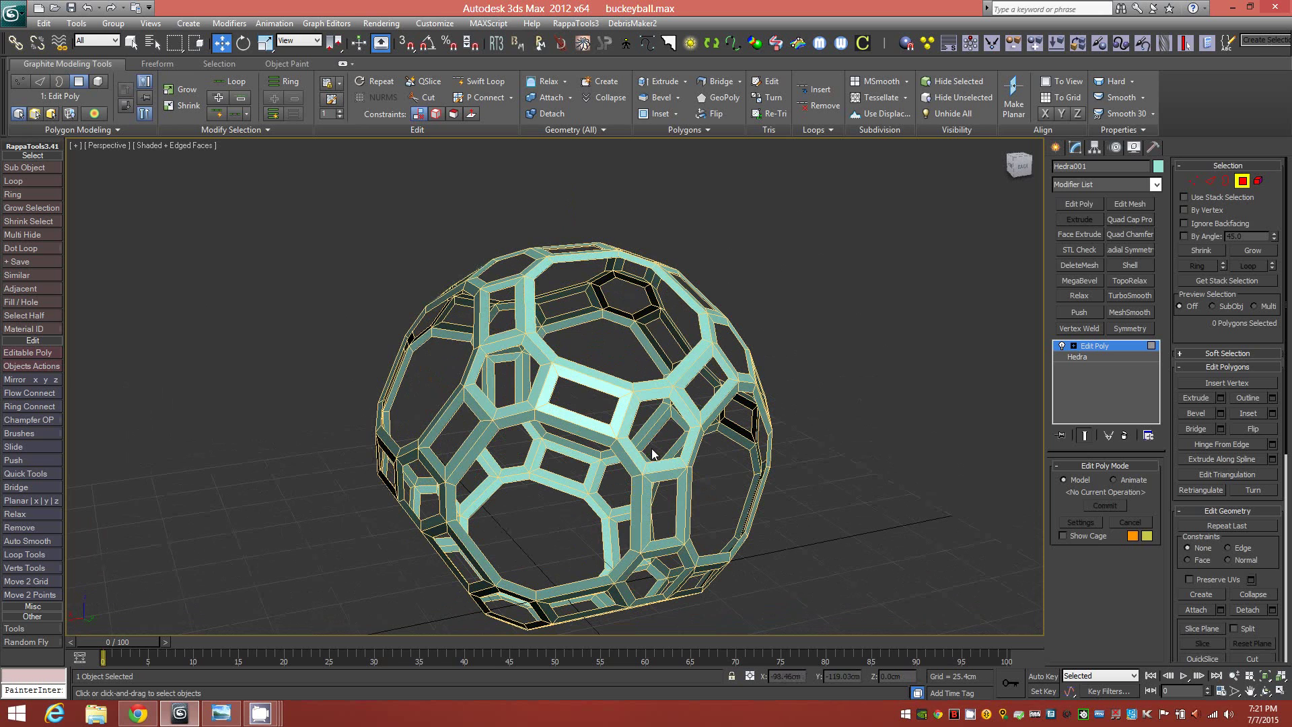
Add a Shell modifier and try inner thicknesses around 4.3 cm.
left_click(1146, 264)
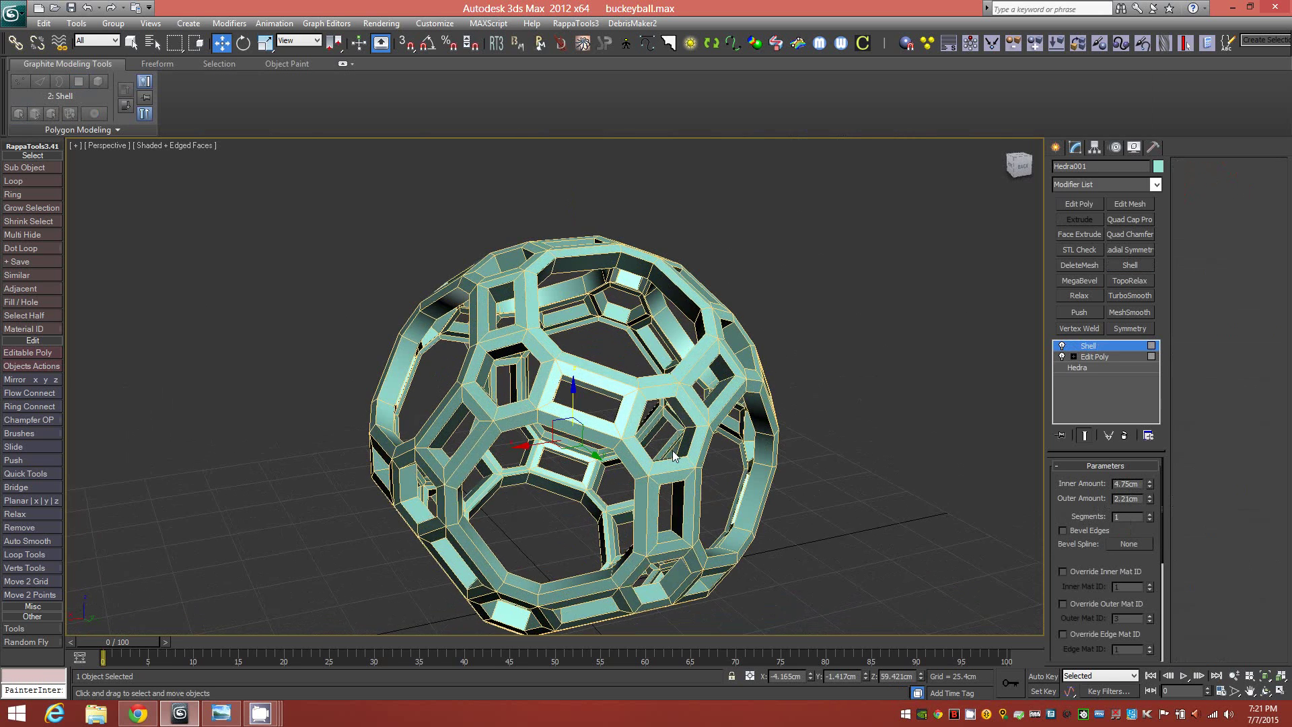
middle_click_drag(673, 456, 686, 457, "alt")
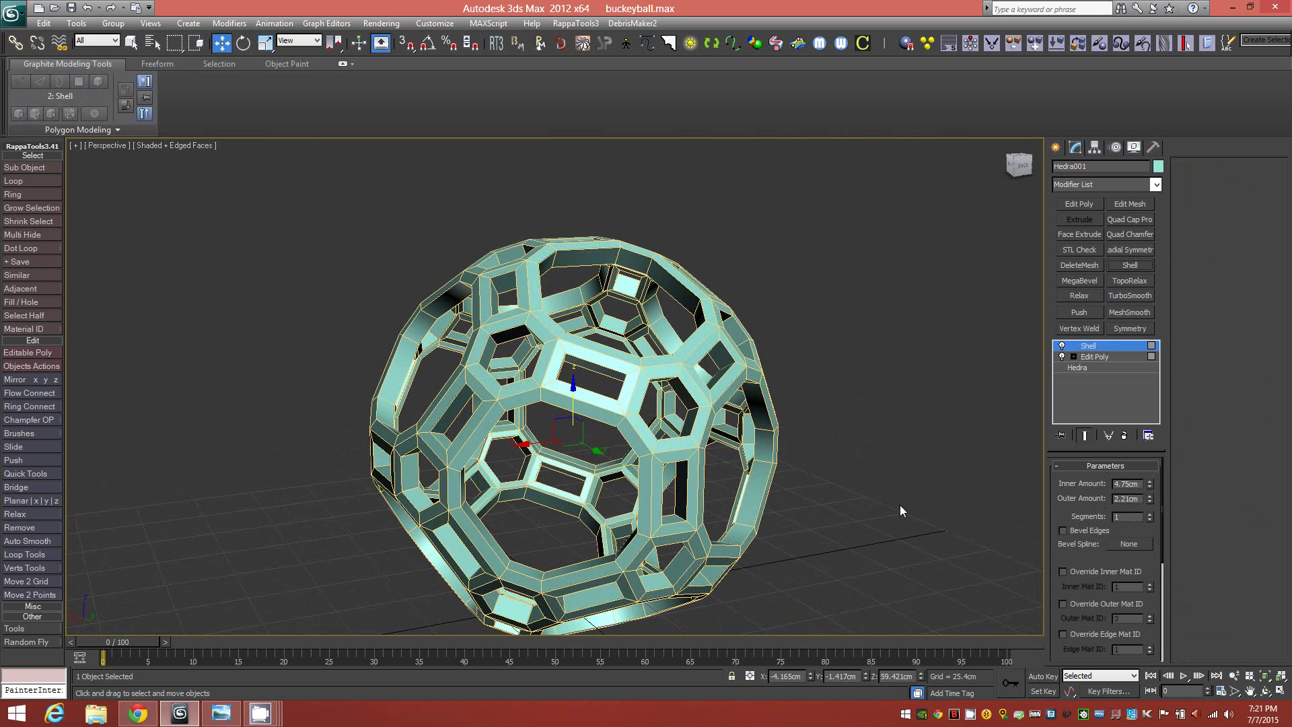
mouse_move(762, 492)
middle_mouse_down("alt")
mouse_move(738, 490)
mouse_move(755, 488)
middle_mouse_up("alt")
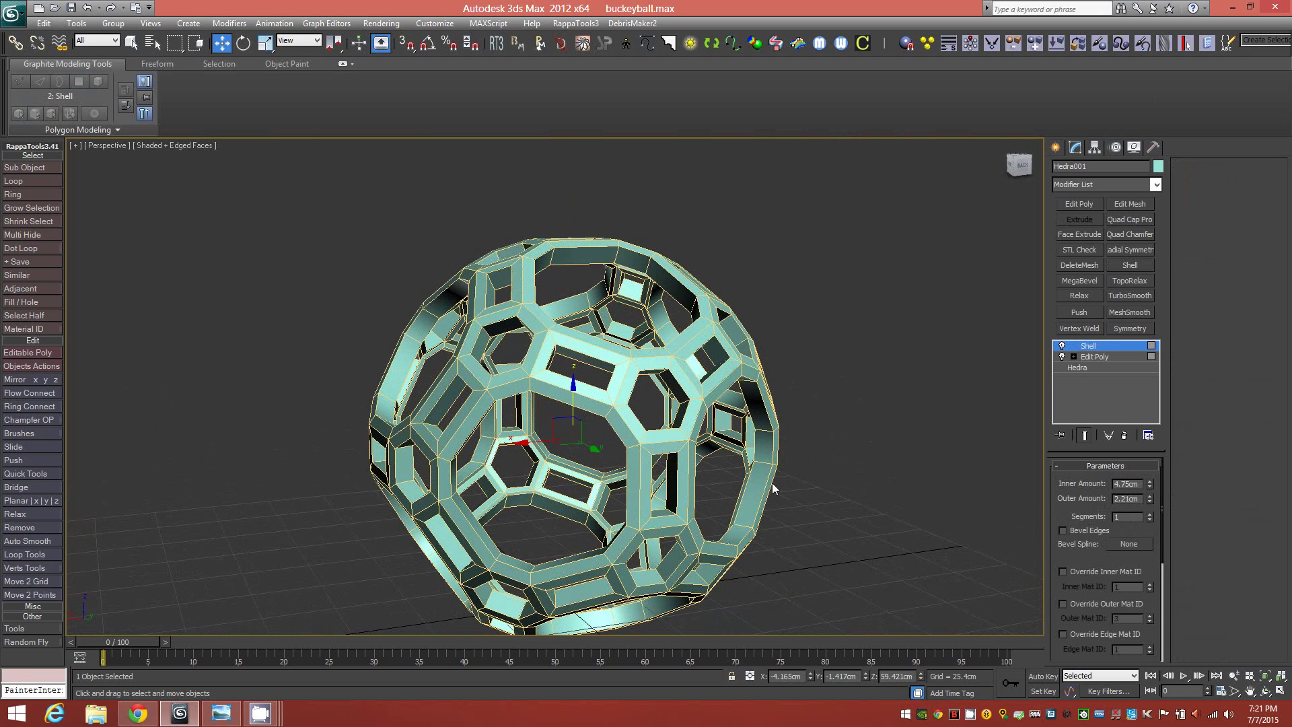
double_click(1137, 484)
middle_click_drag(667, 490, 650, 481, "alt")
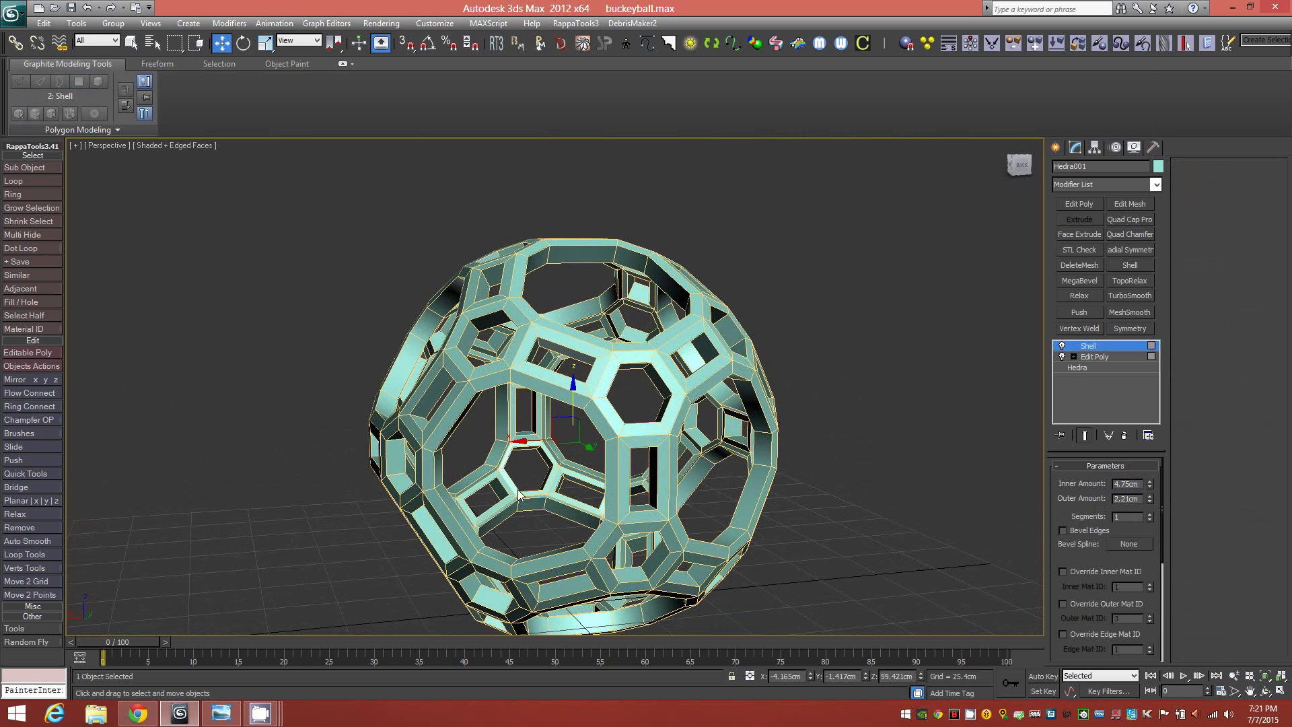
scroll(966, 513, "up", 4)
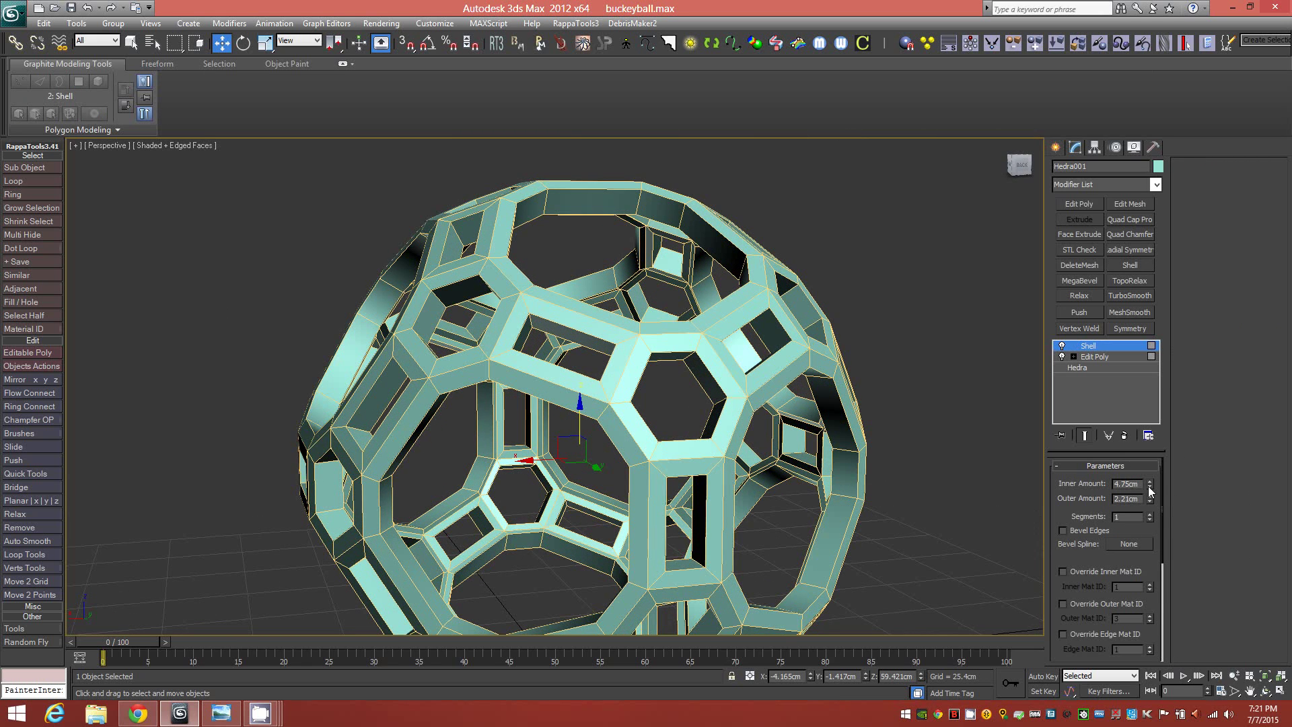
left_click_drag(1150, 486, 1151, 496)
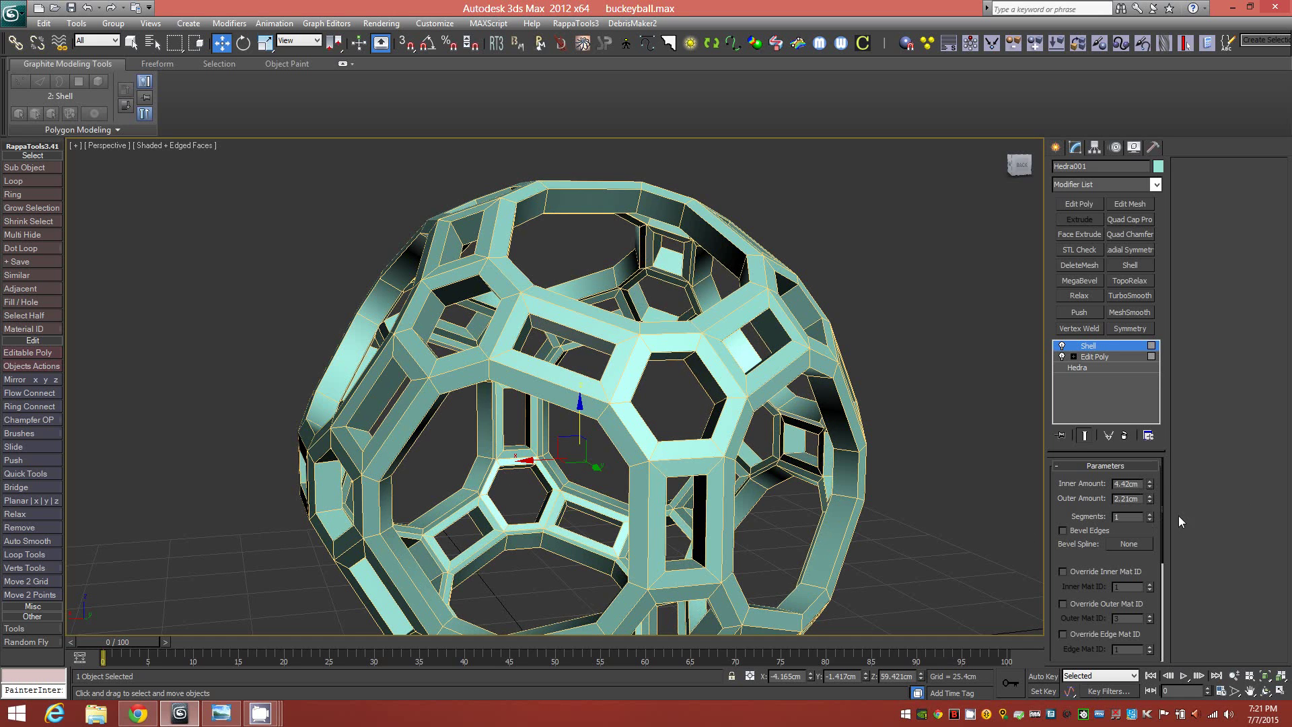
left_click_drag(1150, 488, 1151, 492)
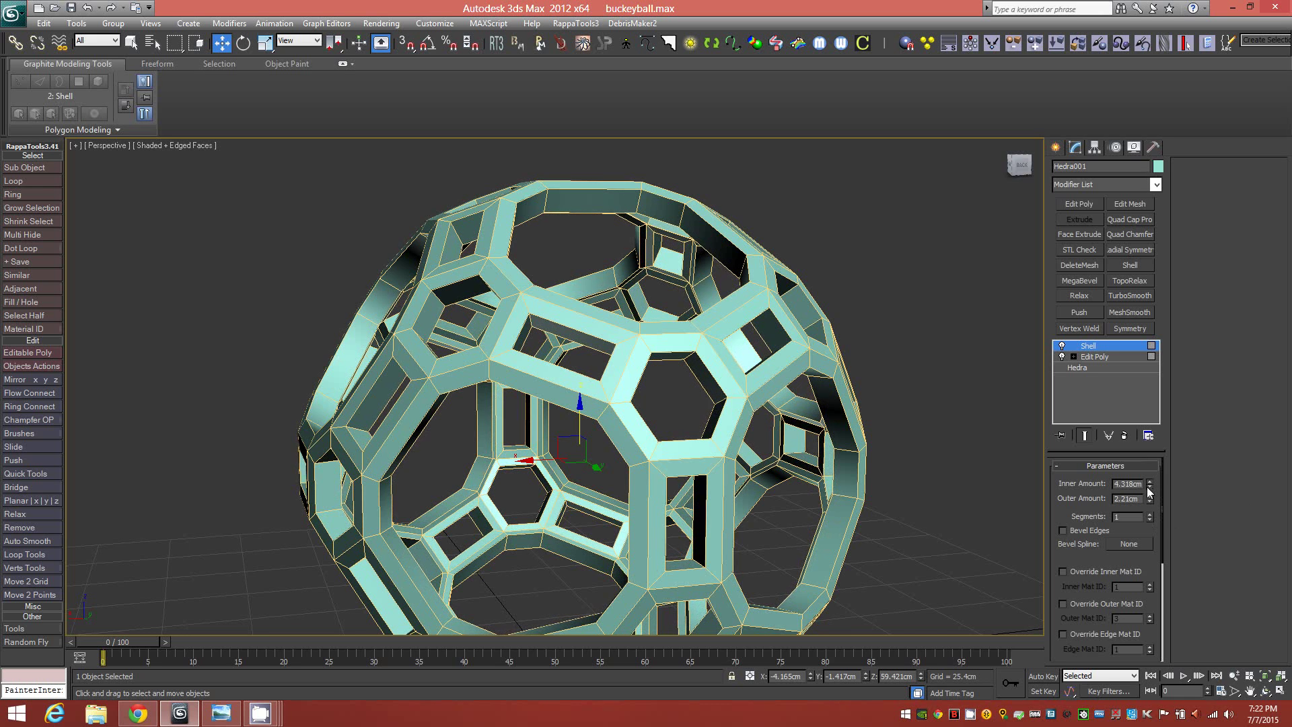
mouse_move(559, 498)
middle_mouse_down("alt")
mouse_move(588, 501)
mouse_move(567, 496)
middle_mouse_up("alt")
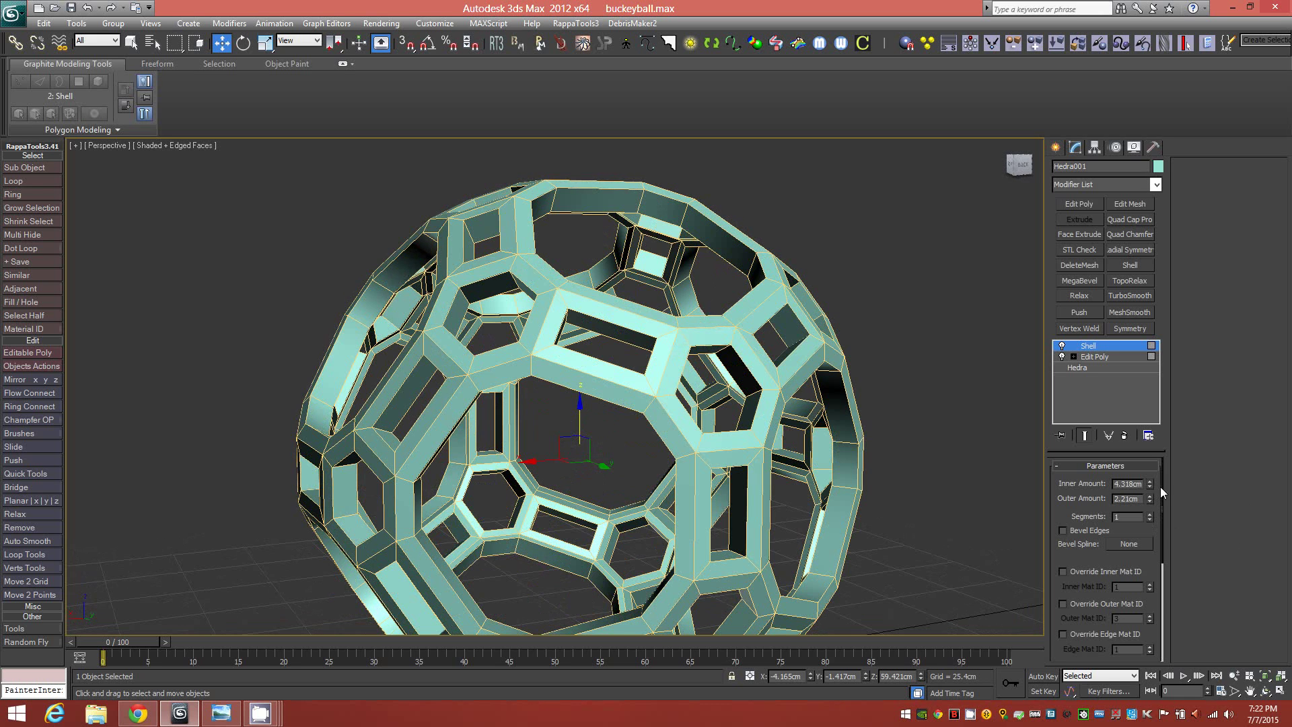
Raise the shell's outer thickness slightly and inspect the thickened lattice.
left_click_drag(1154, 506, 1153, 493)
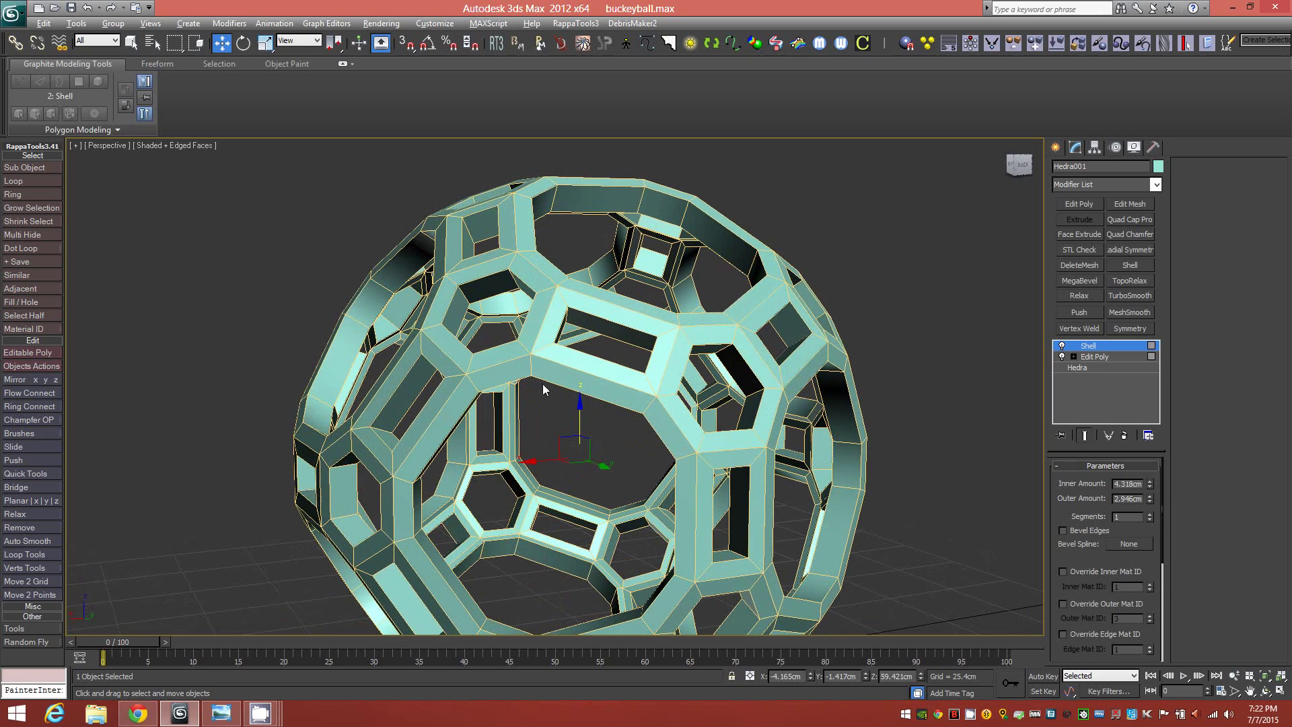
middle_click_drag(607, 437, 671, 477, "alt")
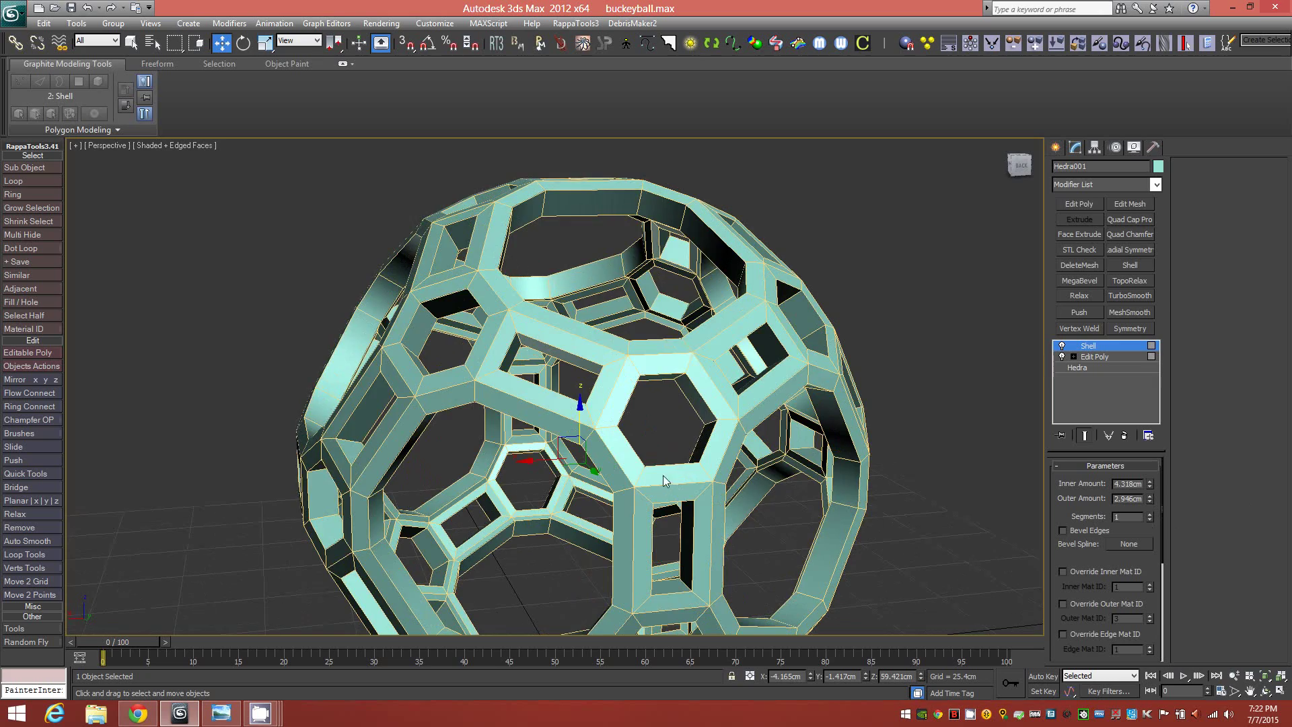
middle_click_drag(664, 475, 683, 471, "alt")
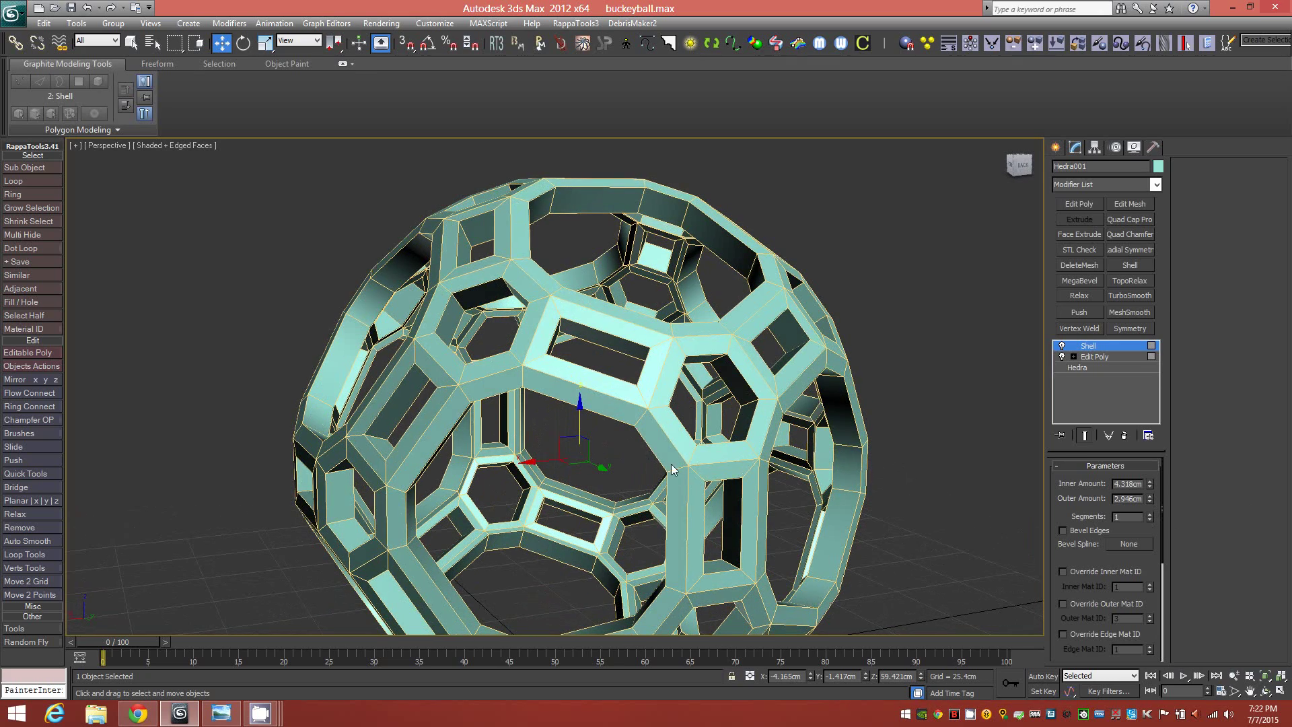
middle_click_drag(671, 469, 768, 491, "alt")
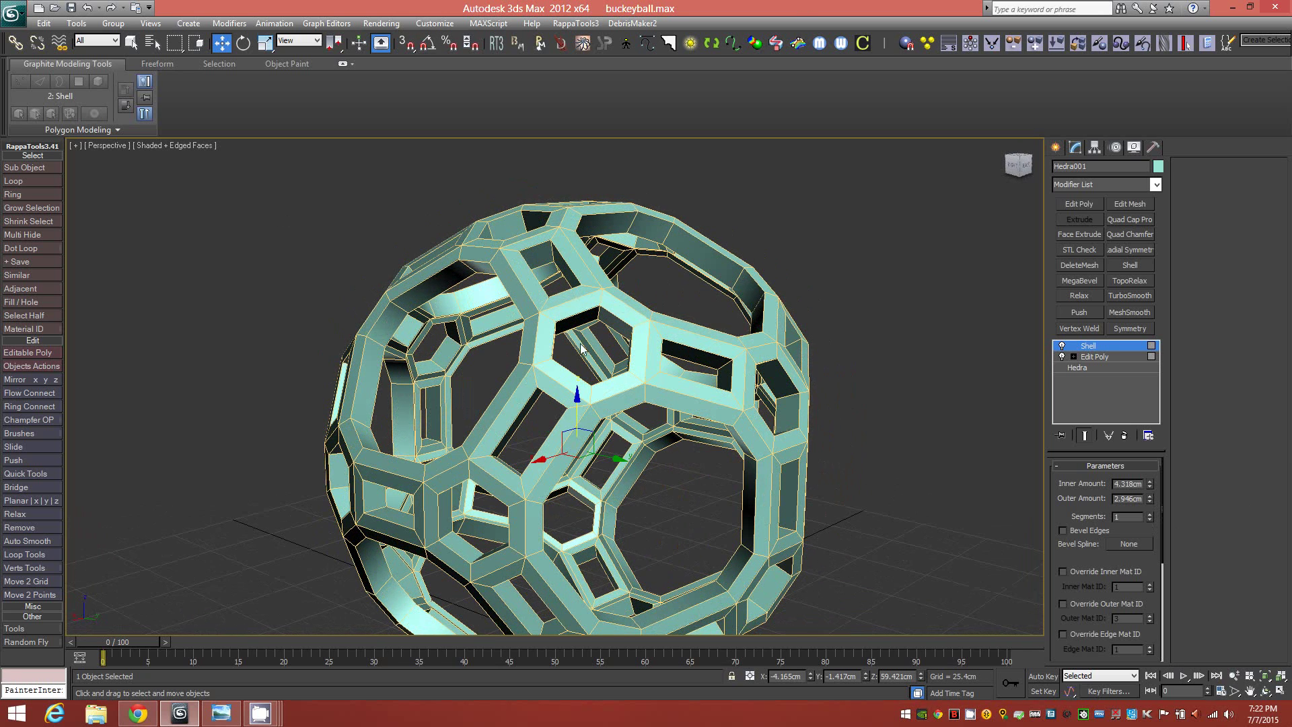
middle_click_drag(655, 407, 628, 388, "alt")
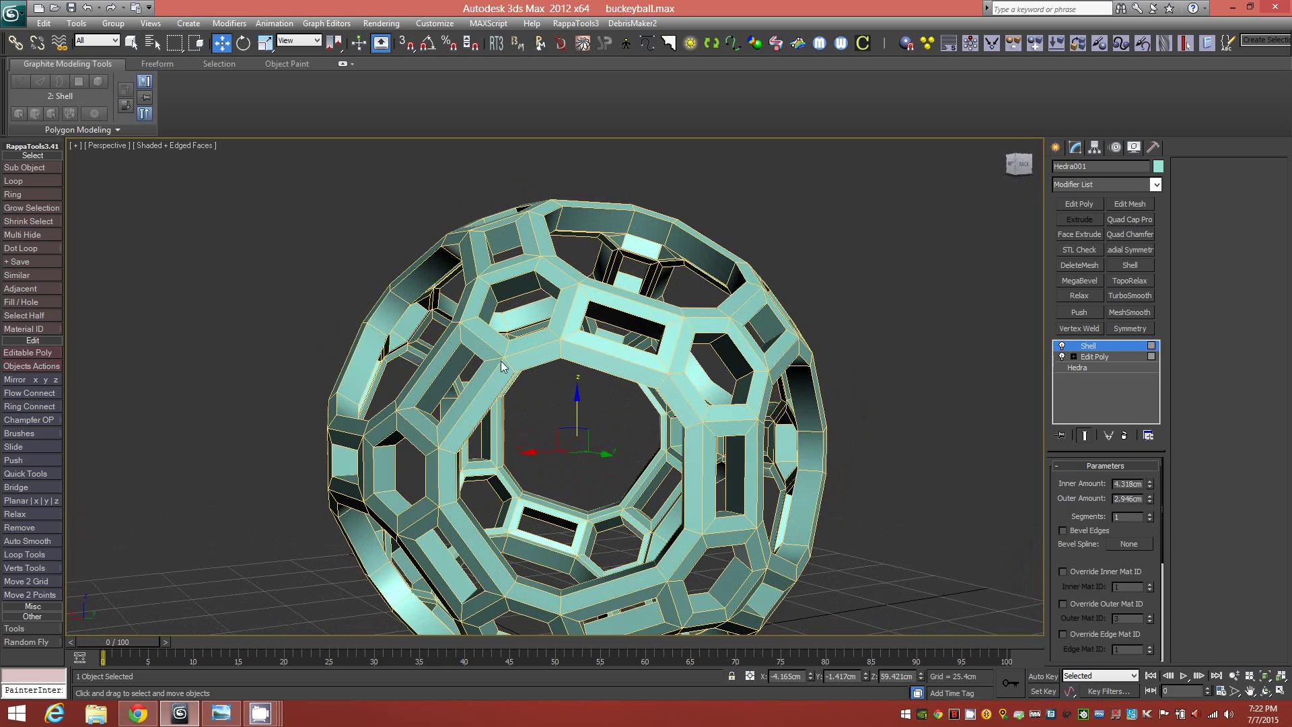
middle_click_drag(561, 369, 538, 296, "alt")
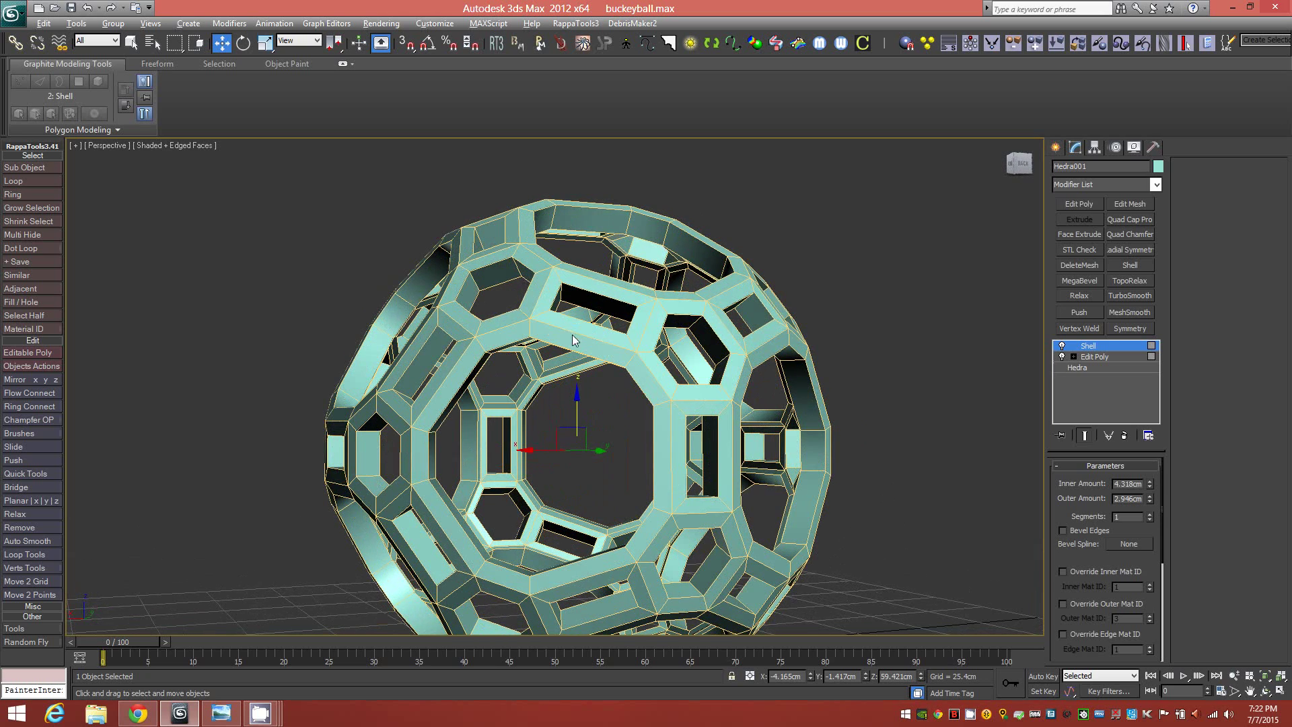
middle_click_drag(576, 333, 576, 282, "alt")
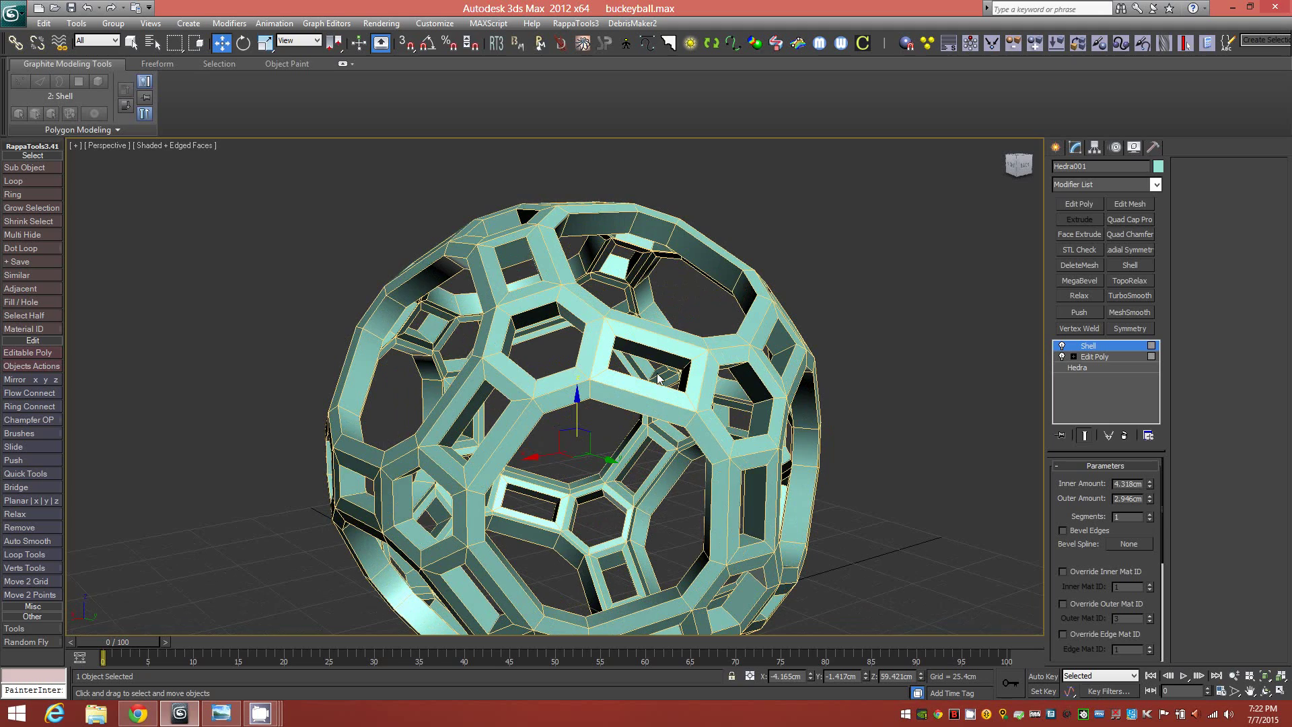
middle_click_drag(676, 409, 691, 439, "alt")
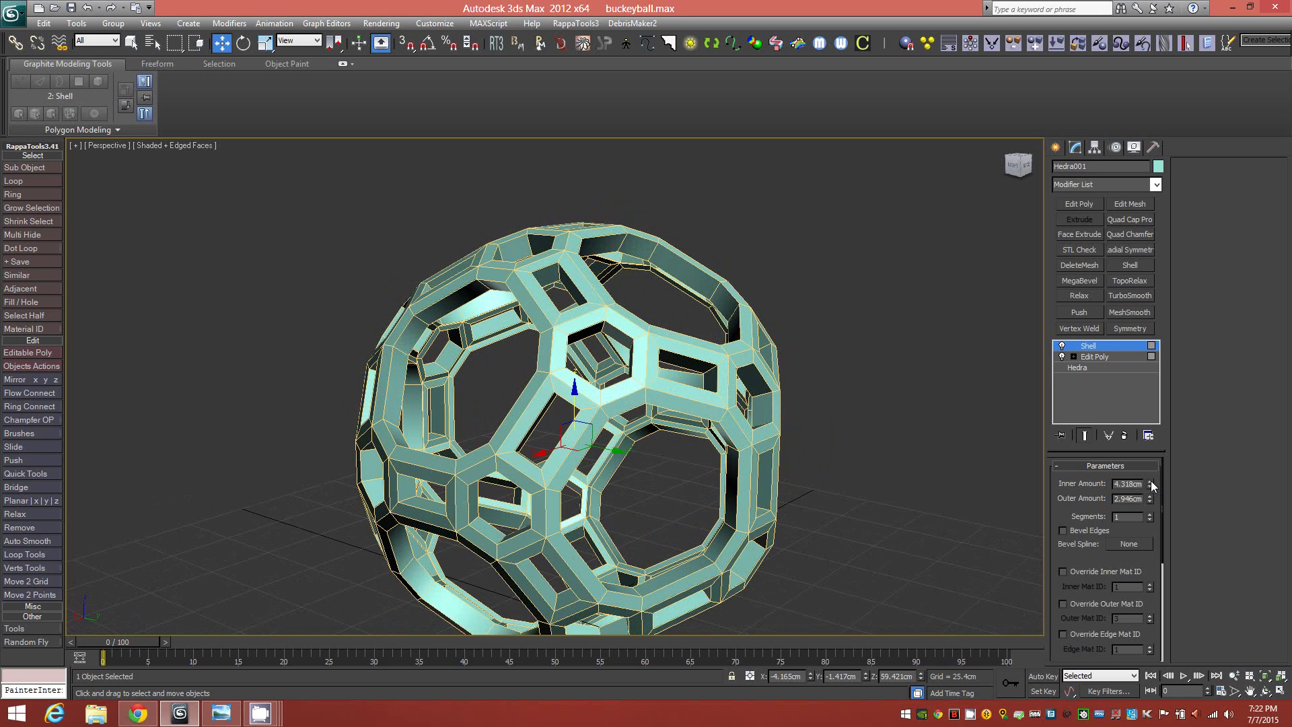
Enter a Shell Inner Amount of 4.5 and Outer Amount of 3.0.
double_click(1119, 485)
type("4.5")
key("Return")
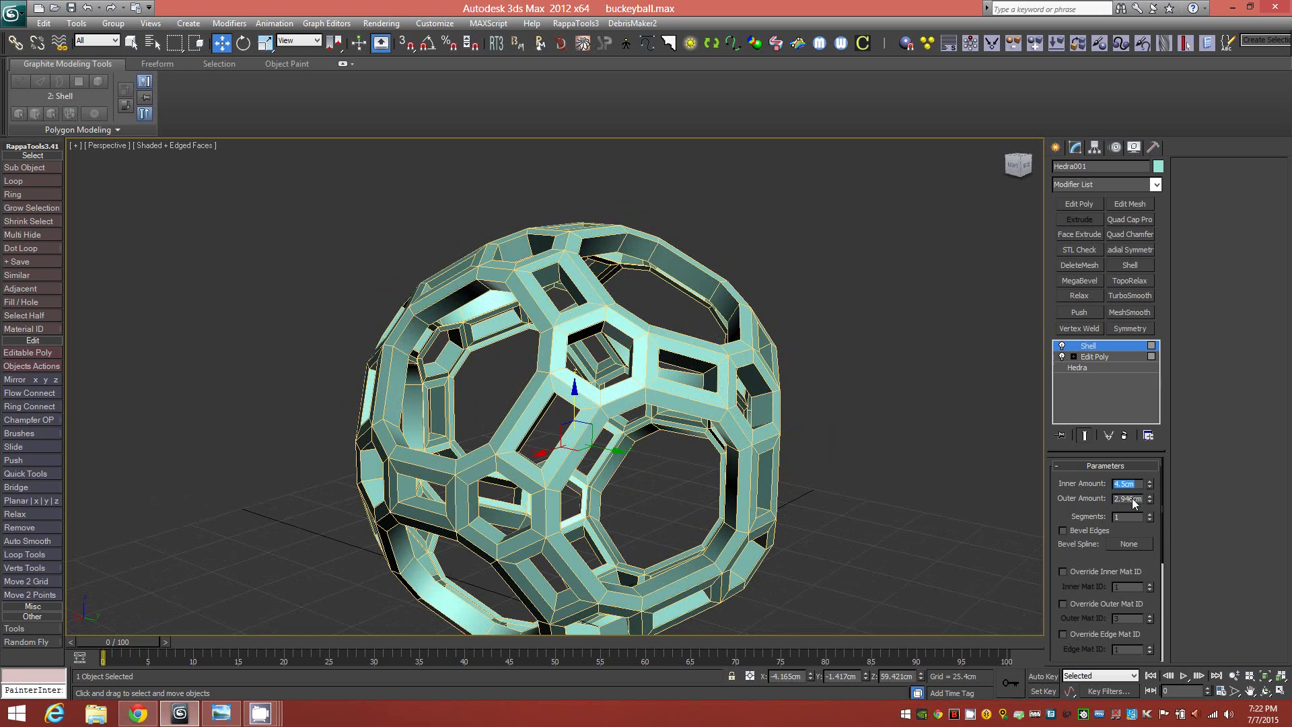
left_click(1116, 502)
type("3")
key("Return")
mouse_move(595, 447)
middle_mouse_down("alt")
mouse_move(547, 437)
mouse_move(570, 444)
middle_mouse_up("alt")
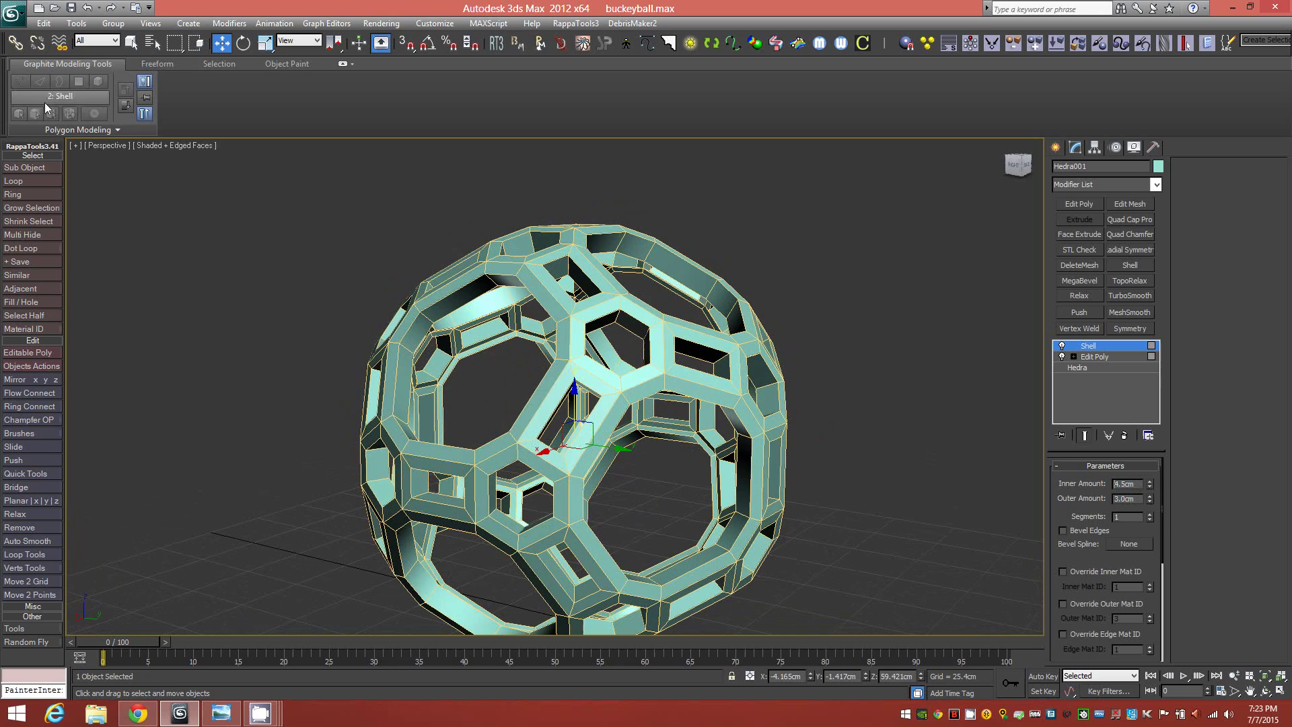
Add an Edit Poly modifier on top of the shelled buckyball.
left_click(108, 130)
left_click(68, 179)
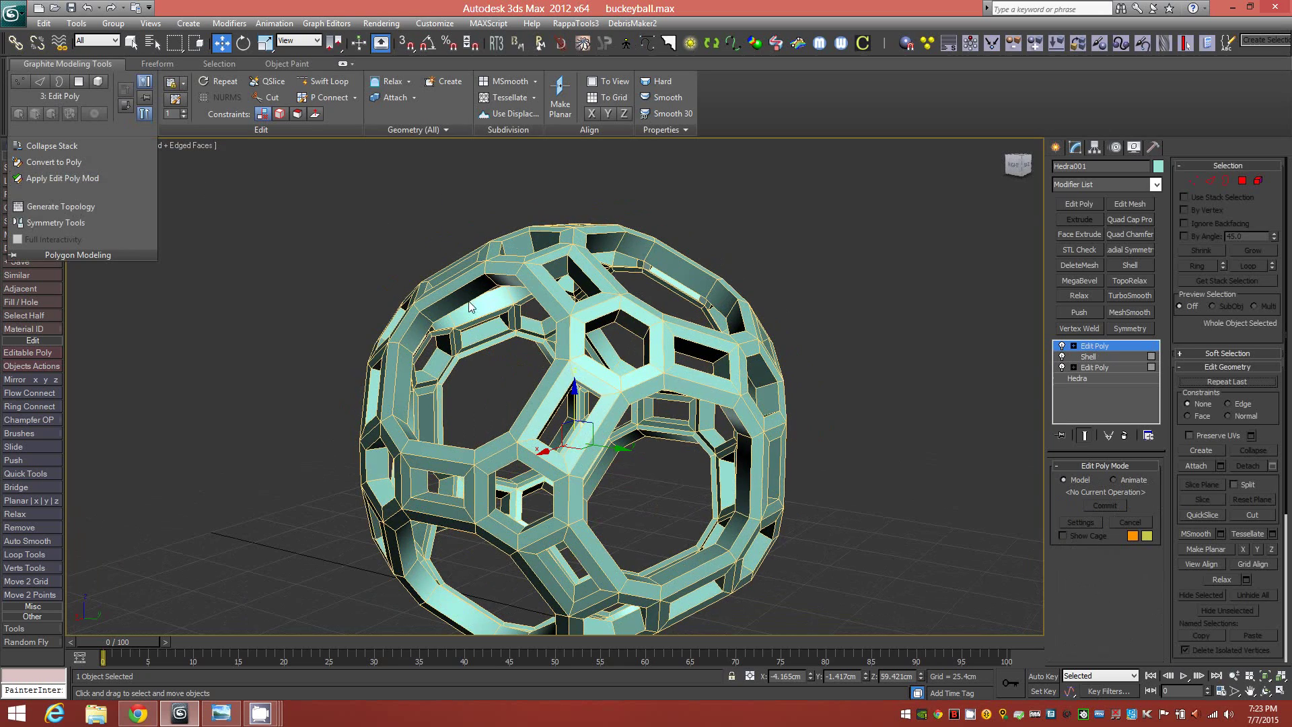
middle_click_drag(708, 437, 653, 416, "alt")
Shift-scale the buckyball inward to make a smaller clone.
key("r")
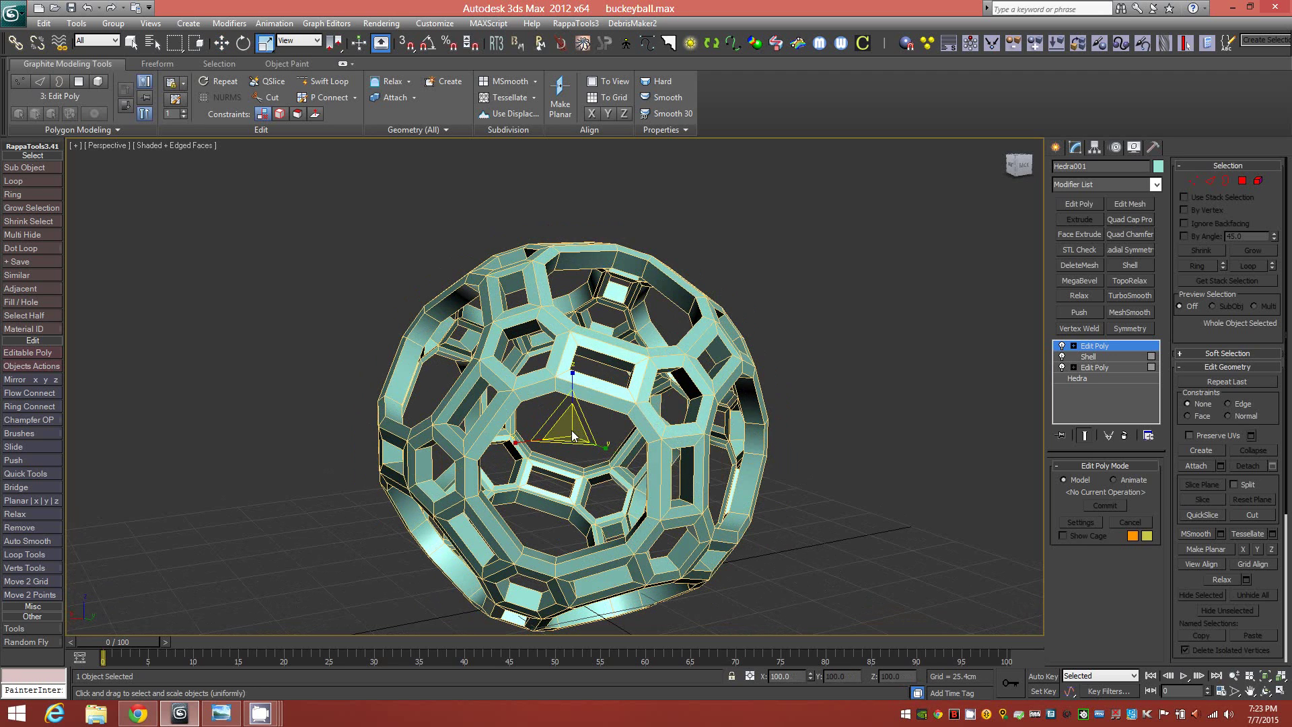
left_click_drag(571, 430, 582, 445, "shift")
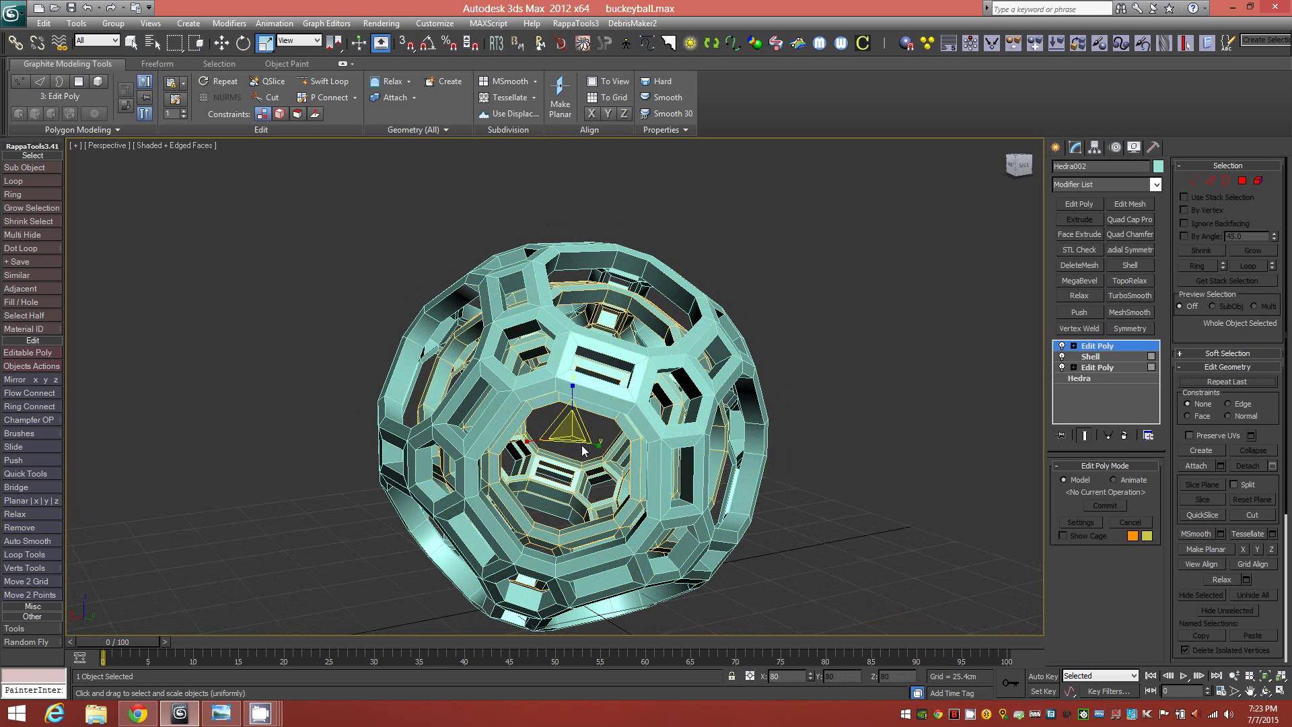
left_click_drag(582, 446, 581, 446, "shift")
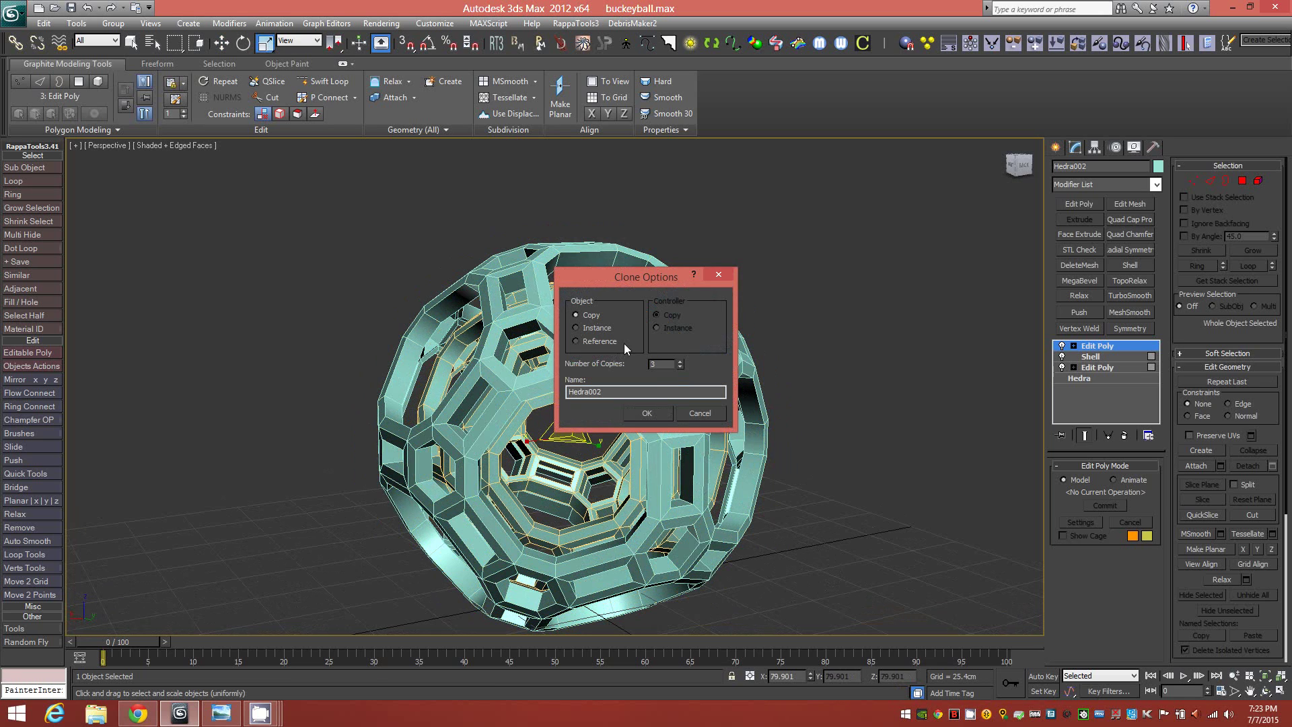
Confirm three nested scaled copies and orbit to inspect the concentric shells.
left_click(646, 413)
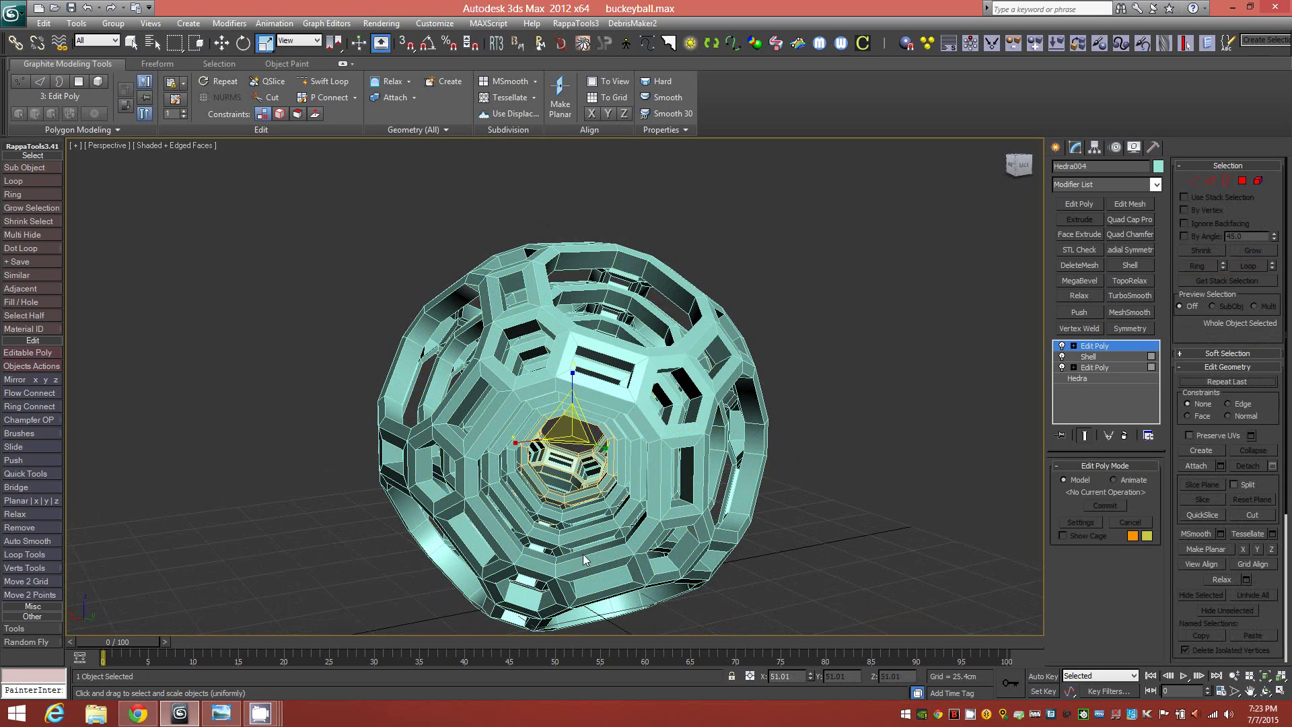
middle_click_drag(561, 503, 531, 489, "alt")
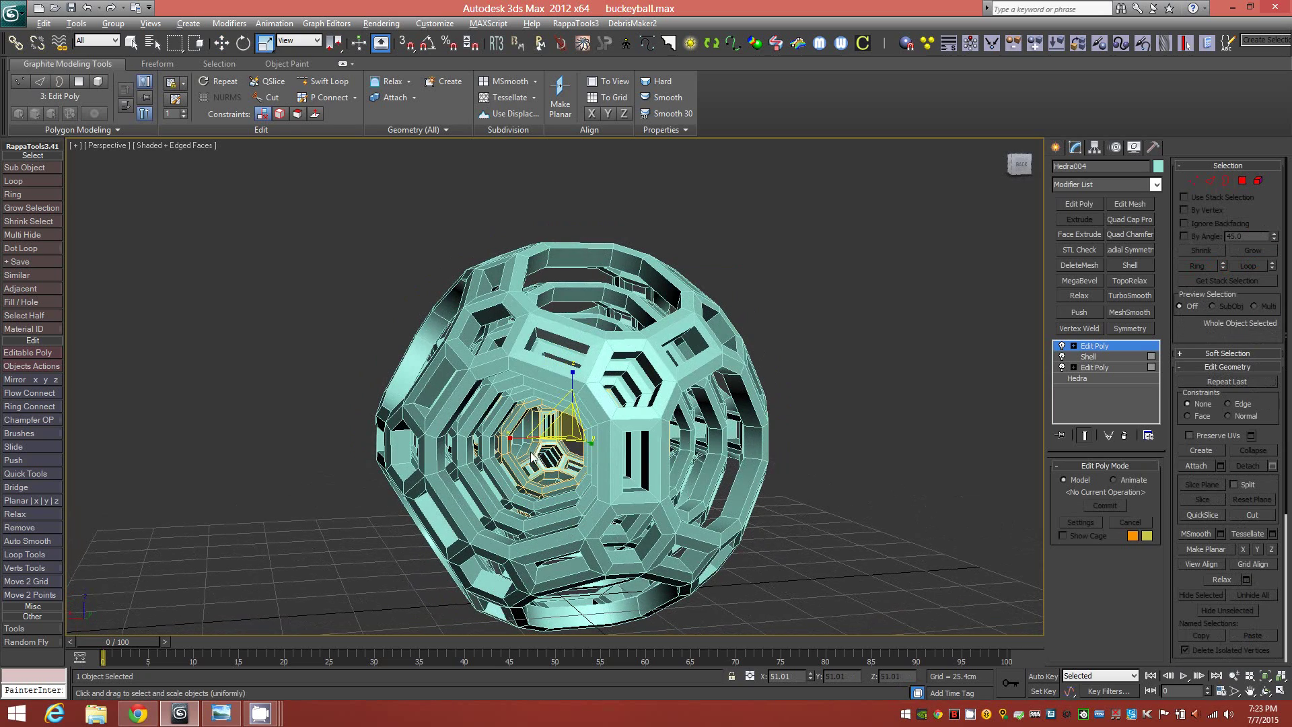
middle_click_drag(533, 458, 573, 473, "alt")
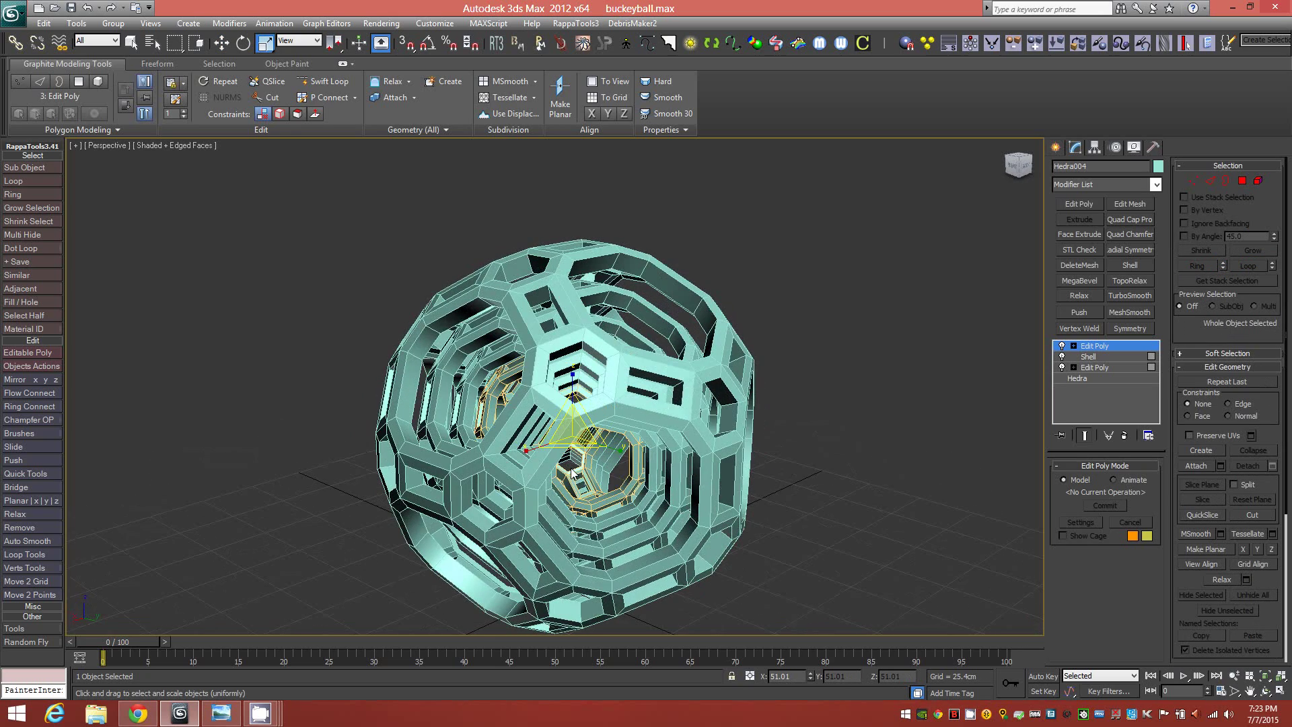
middle_click_drag(526, 398, 437, 333, "alt")
scroll(438, 333, "up", 2)
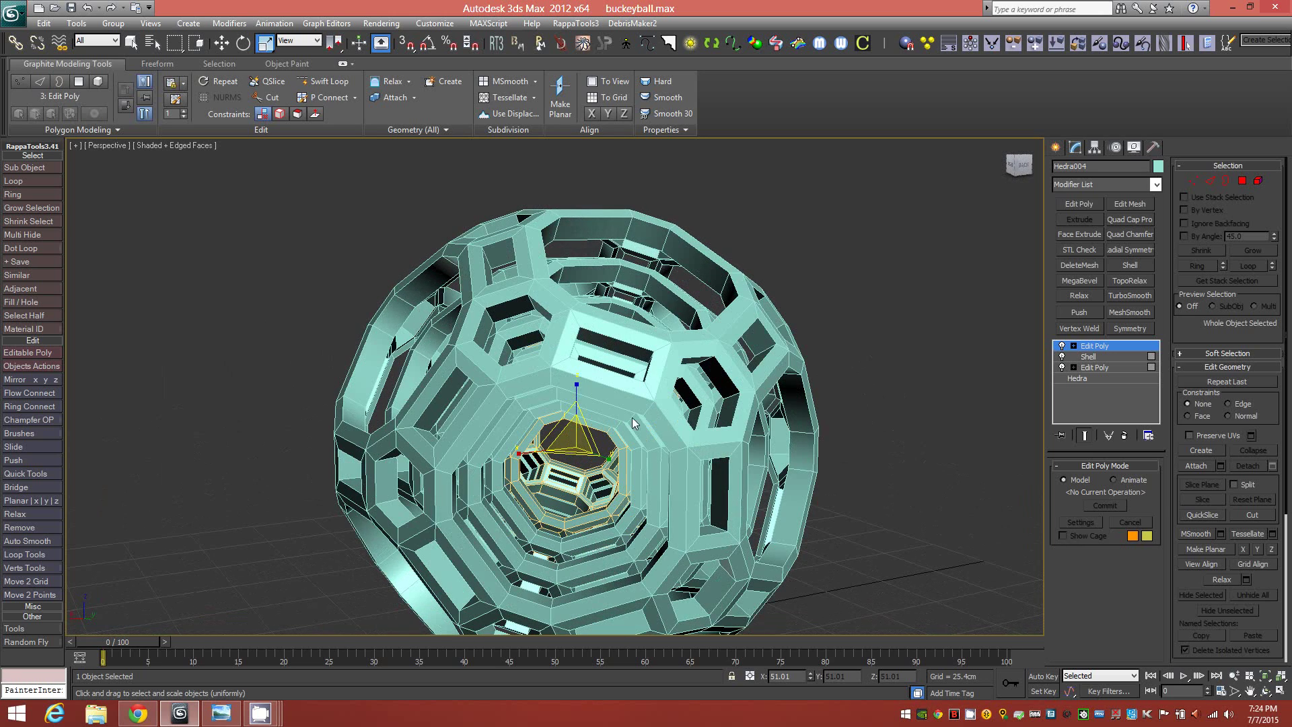
middle_click_drag(743, 400, 727, 422, "alt")
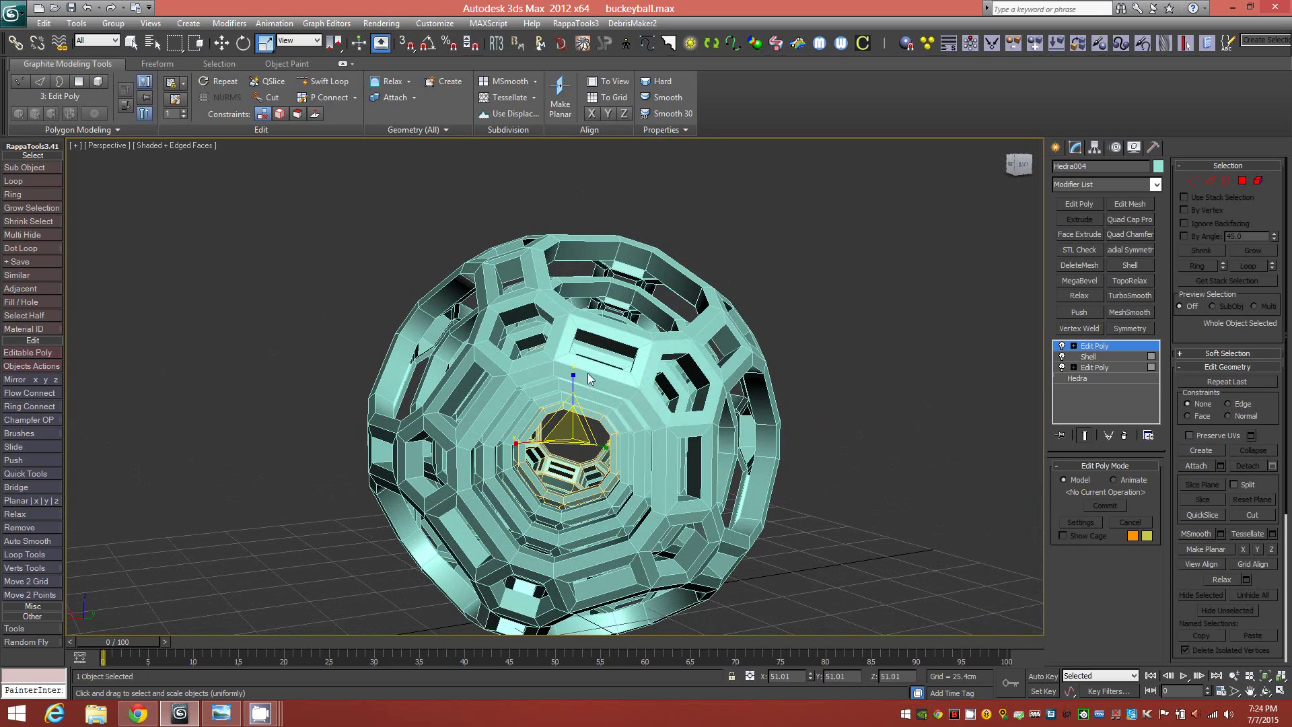
scroll(553, 402, "up", 4)
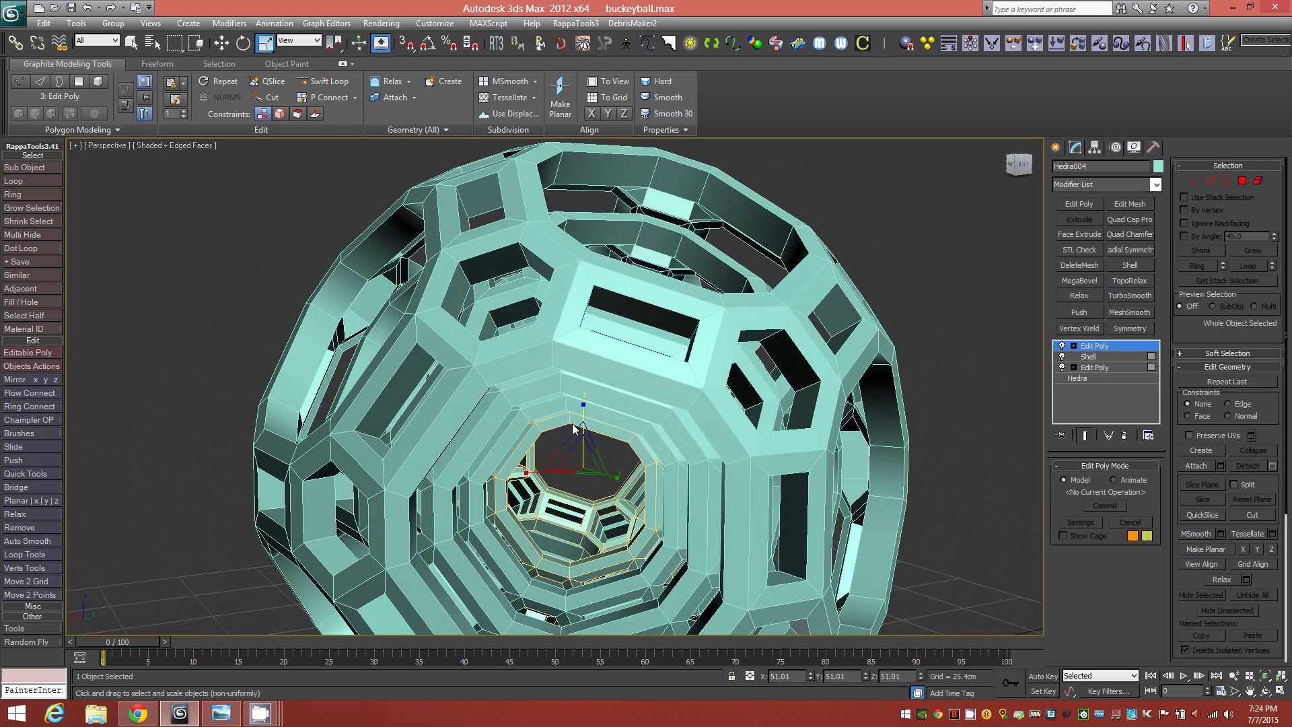
middle_click_drag(551, 418, 474, 351, "alt")
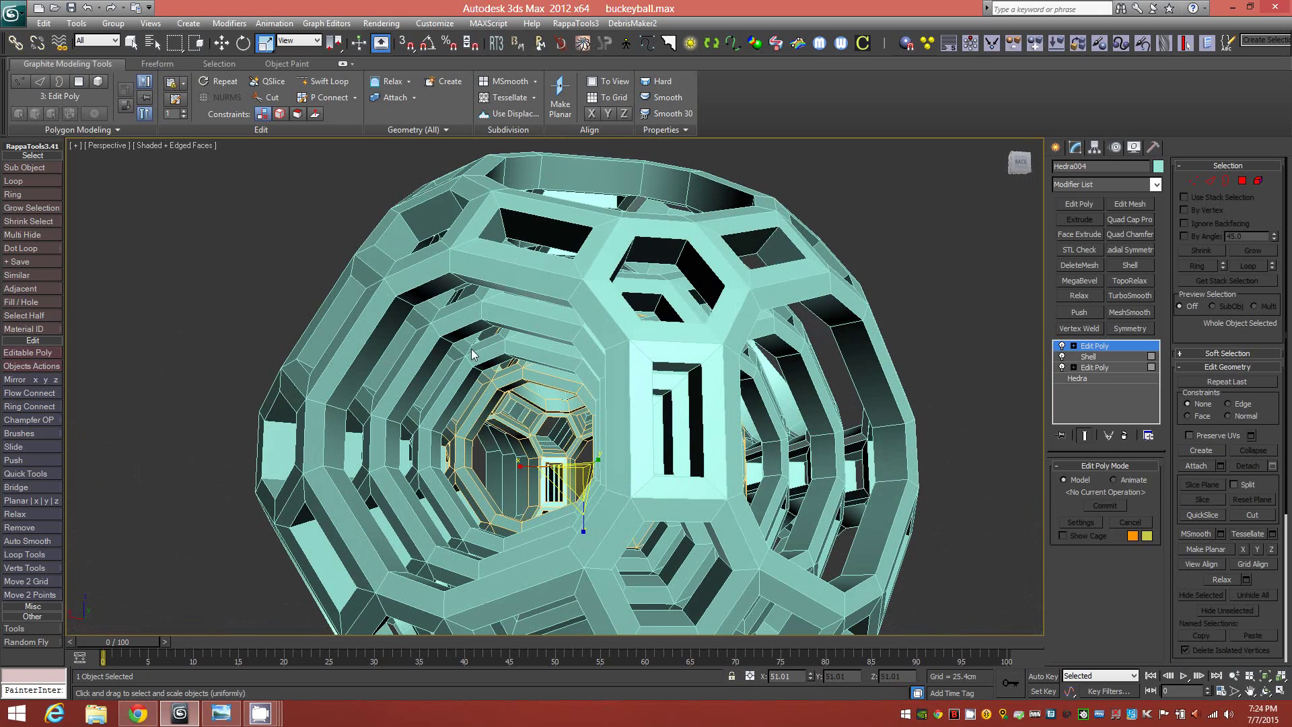
middle_click_drag(478, 394, 502, 361, "alt")
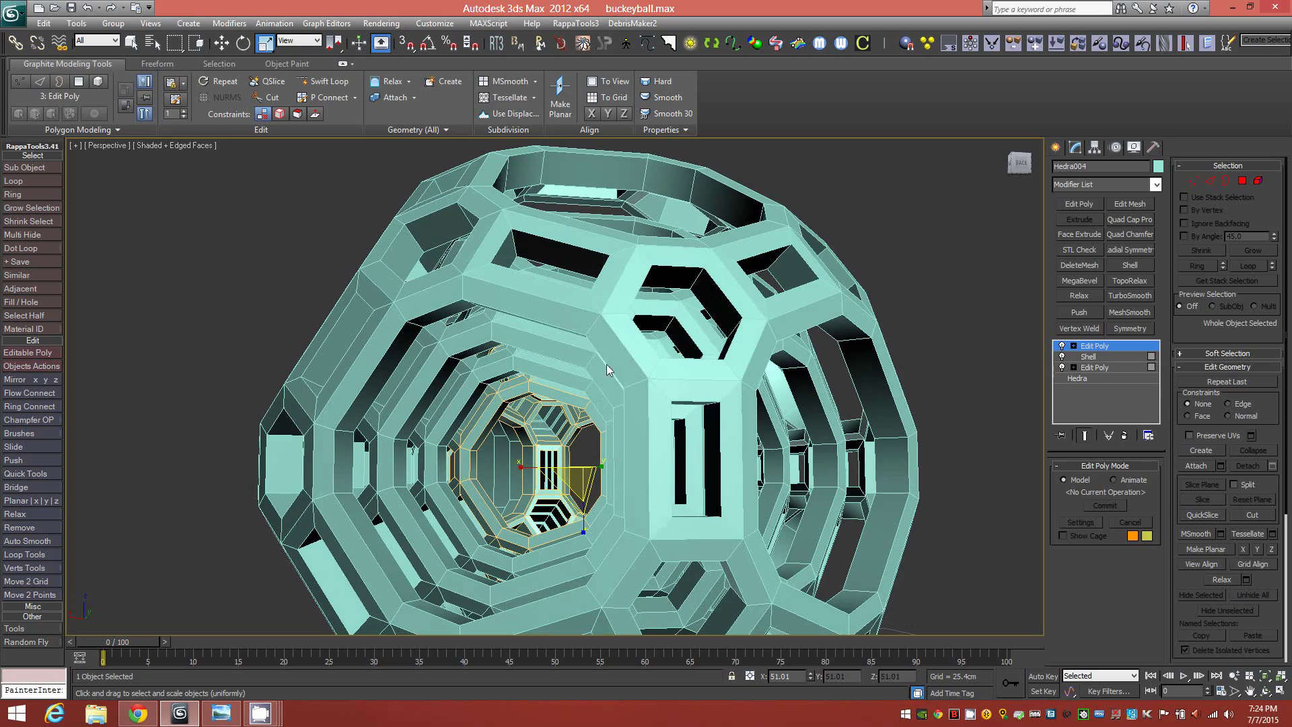
middle_click_drag(607, 365, 523, 397, "alt")
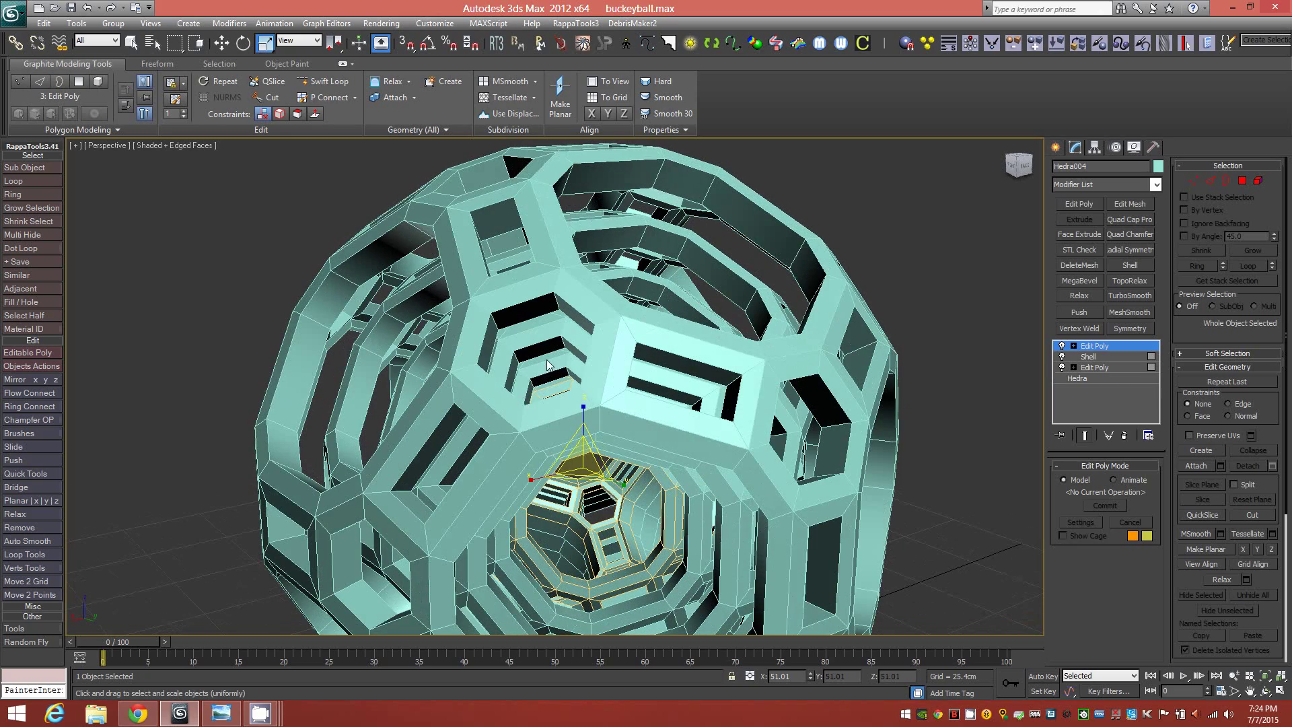
middle_click_drag(572, 434, 601, 428, "alt")
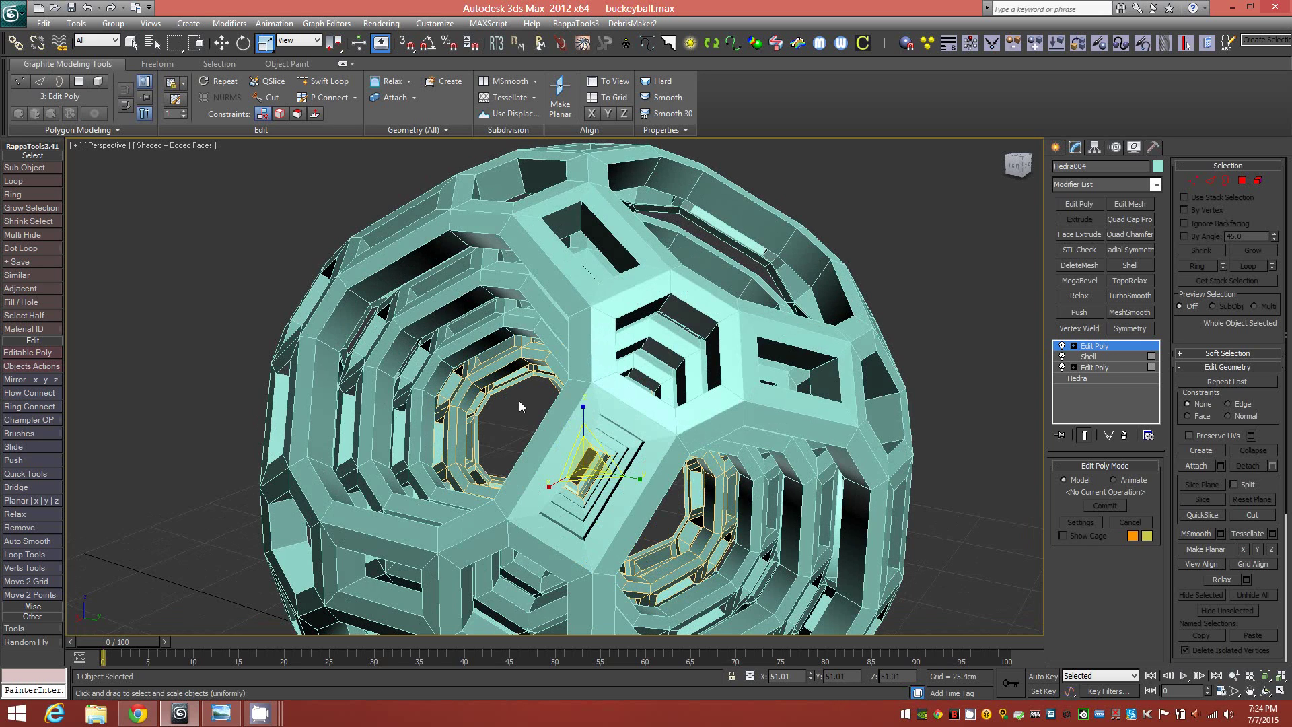
middle_click_drag(519, 401, 469, 321, "alt")
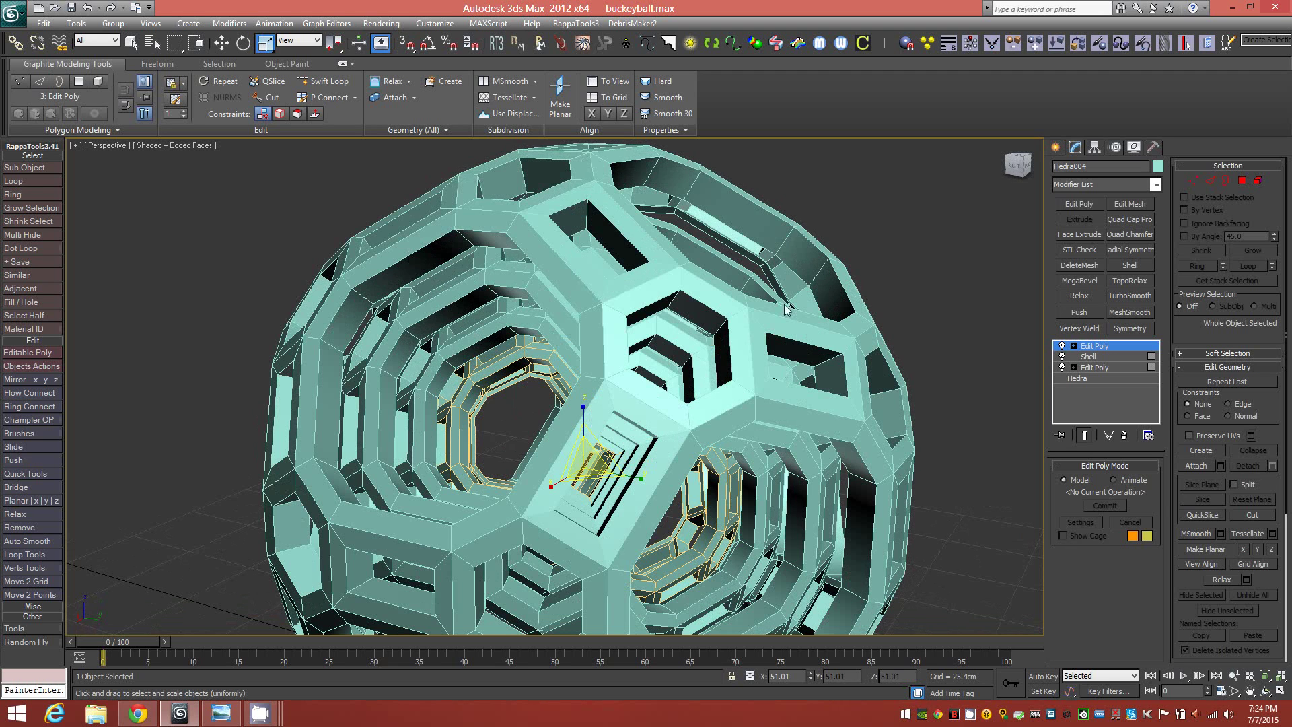
Select the outer Hedra001 and constrain scaling to uniform on all axes.
left_click(603, 283)
middle_click_drag(620, 305, 690, 405, "alt")
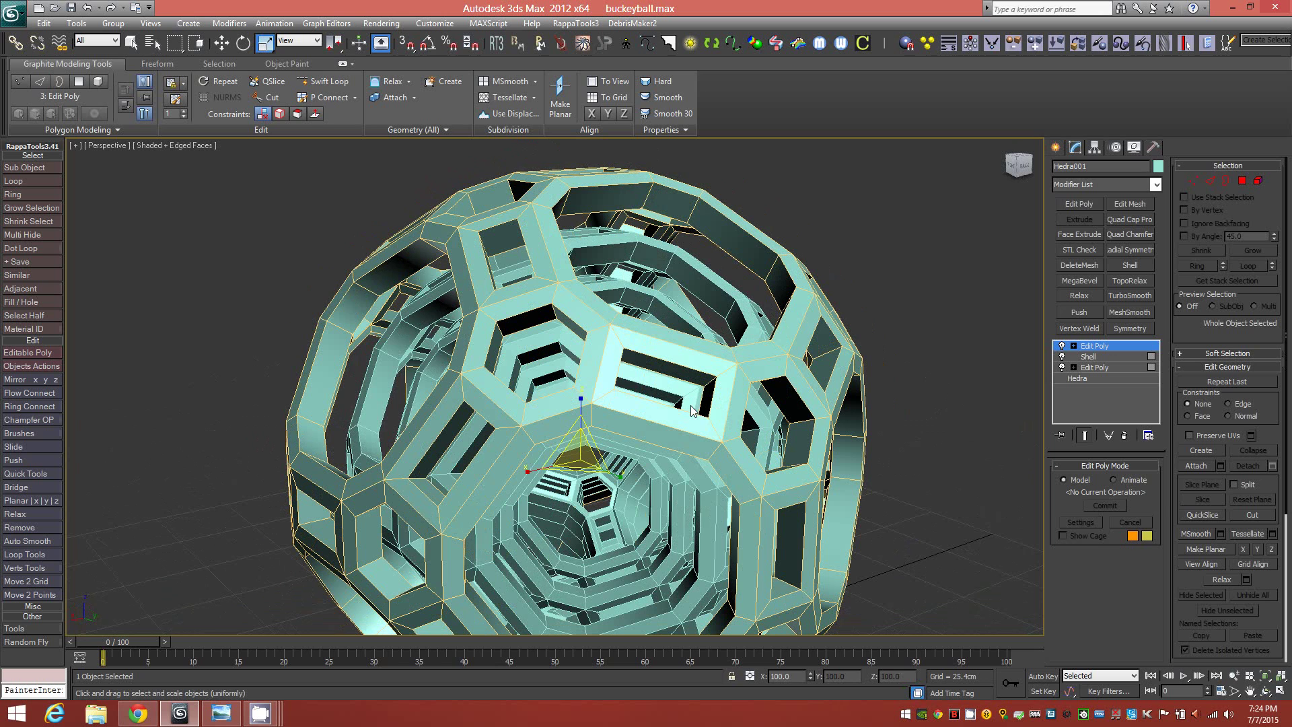
middle_click_drag(618, 309, 446, 309, "alt")
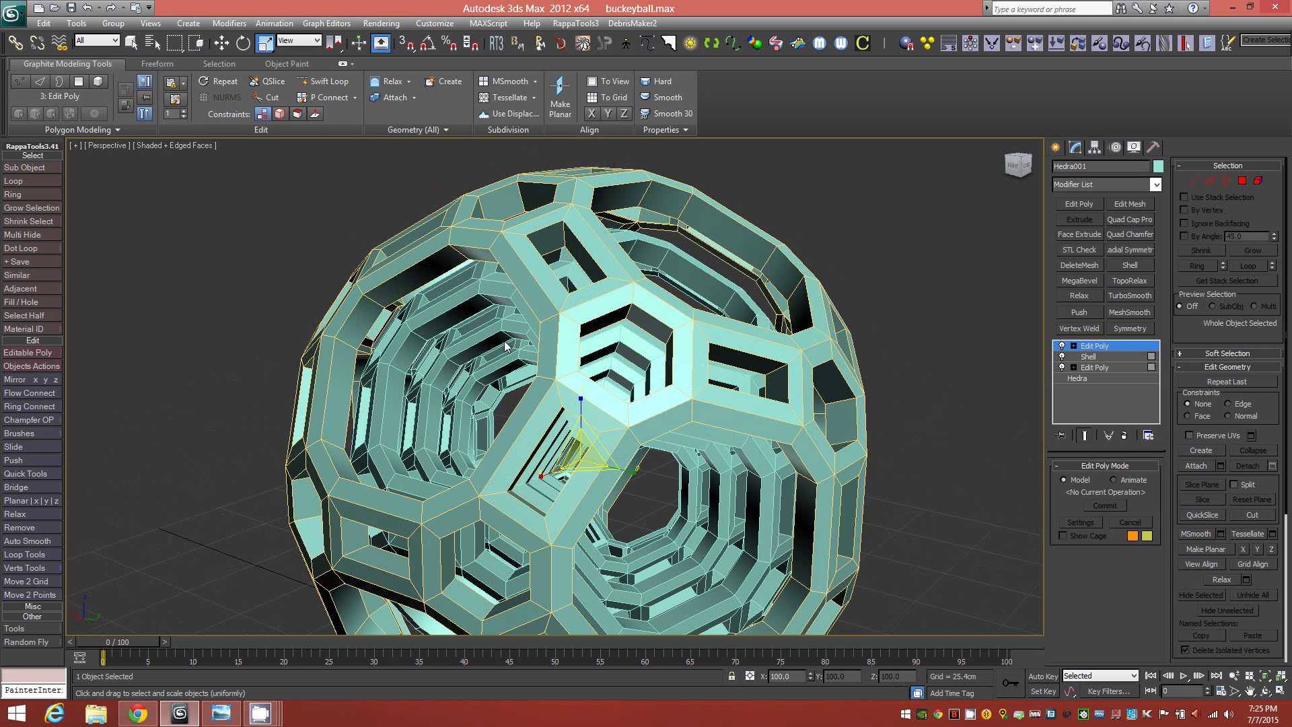
middle_click_drag(496, 360, 499, 360, "alt")
middle_click_drag(578, 414, 575, 412, "alt")
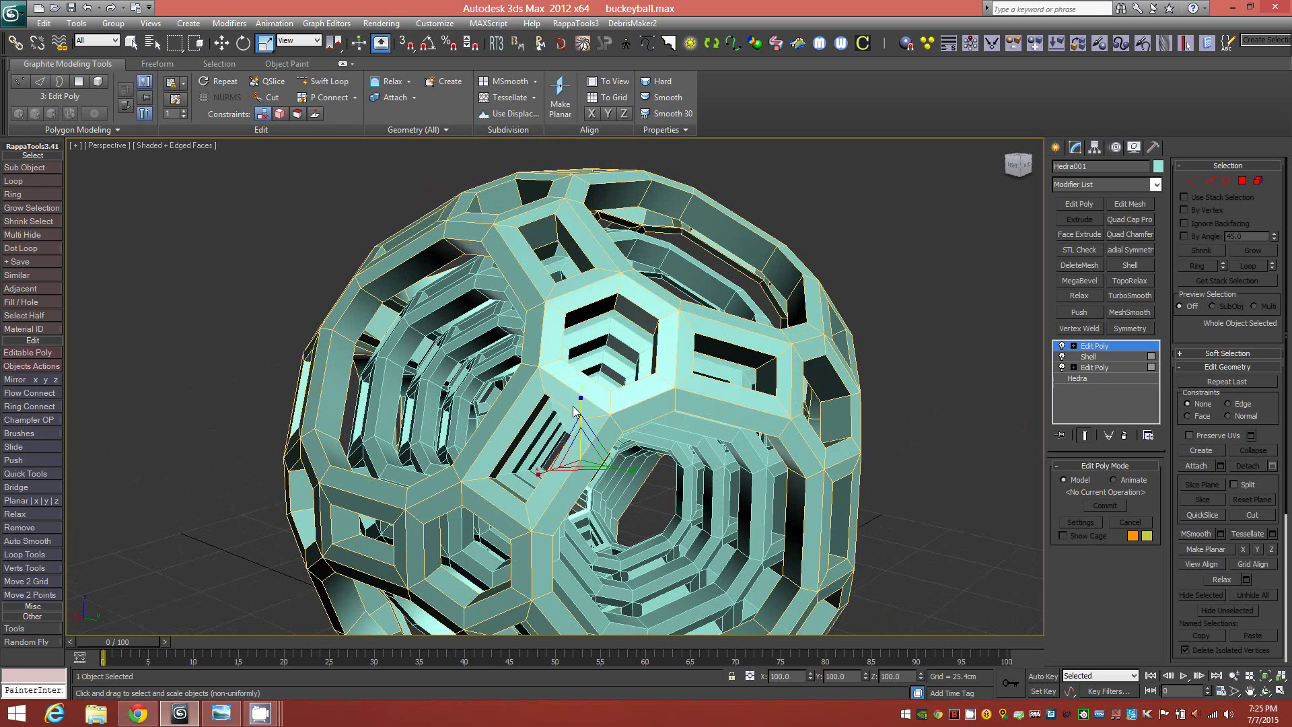
left_click(581, 451)
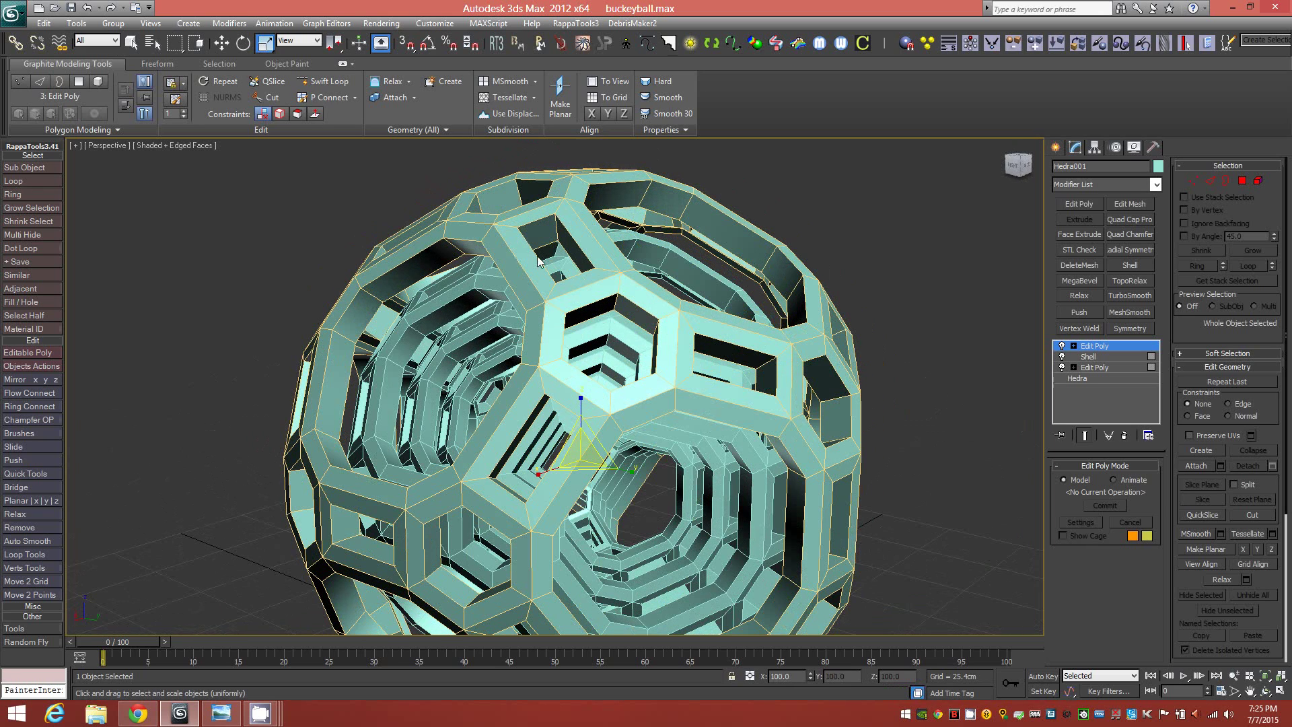
Attach Hedra002, Hedra003 and Hedra004 to Hedra001 from the Attach List.
left_click(1221, 466)
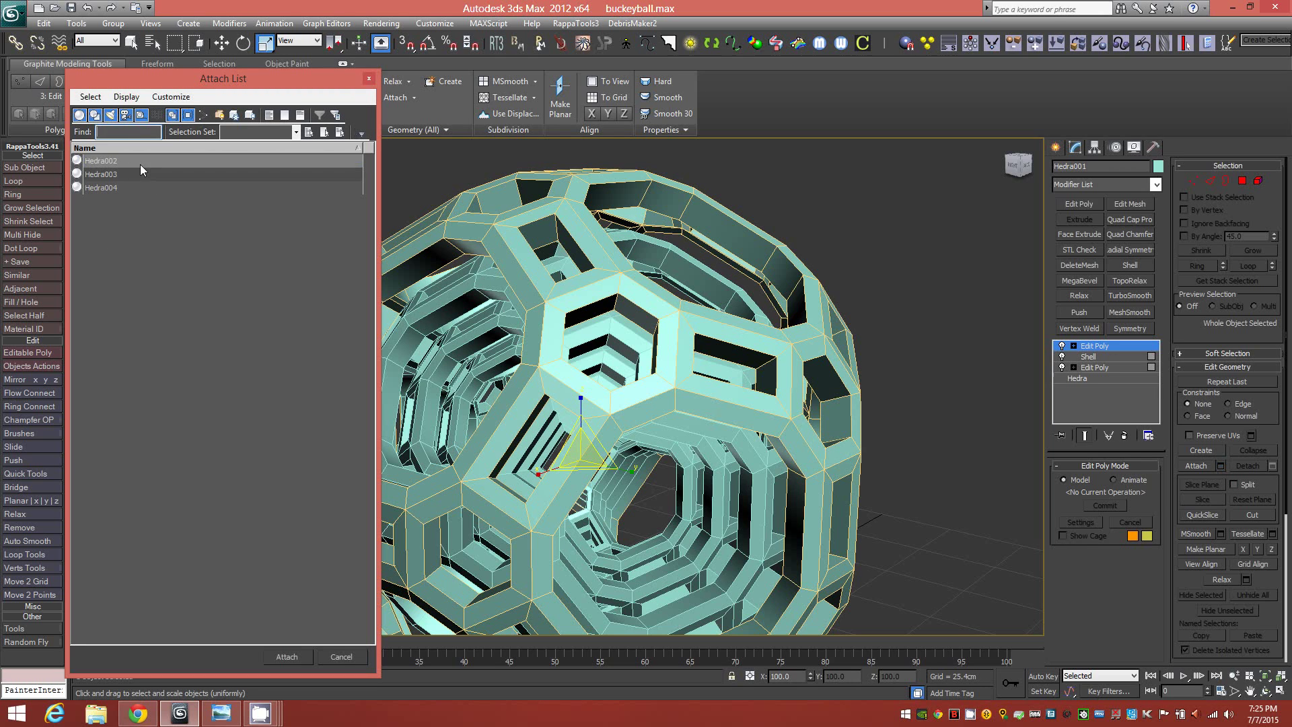
left_click_drag(138, 163, 131, 196)
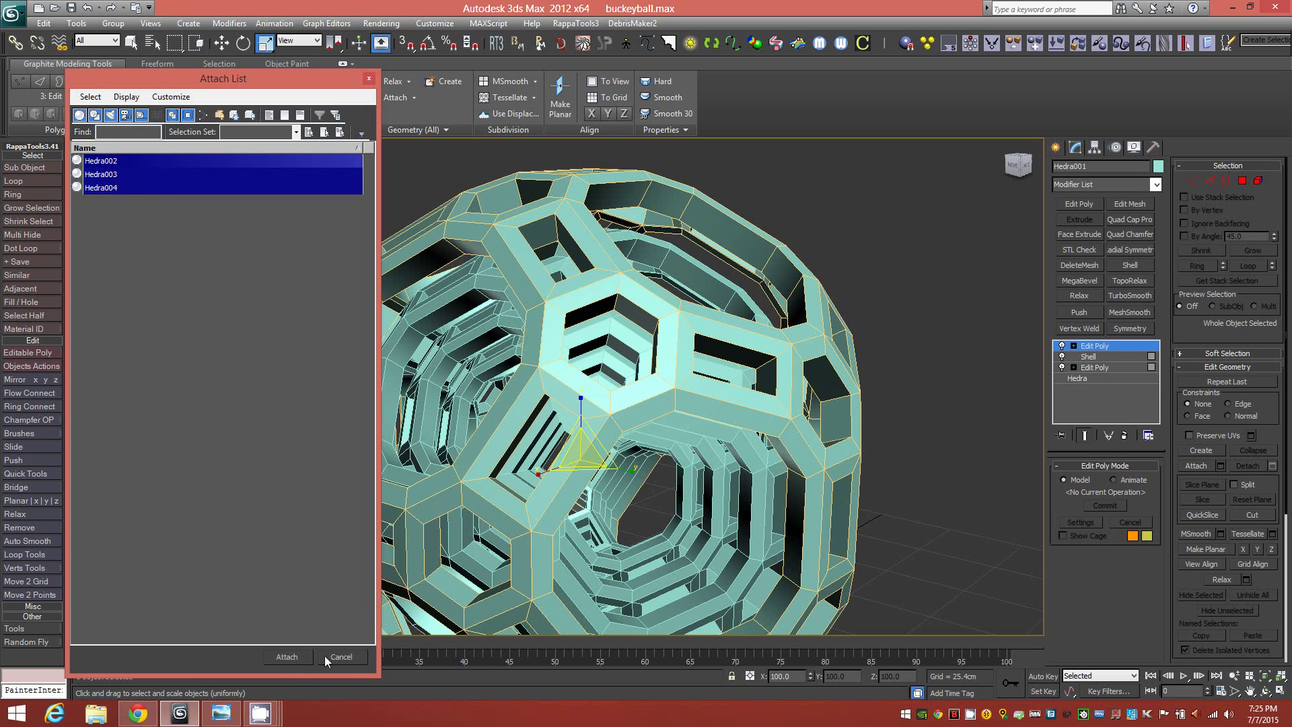
left_click(287, 656)
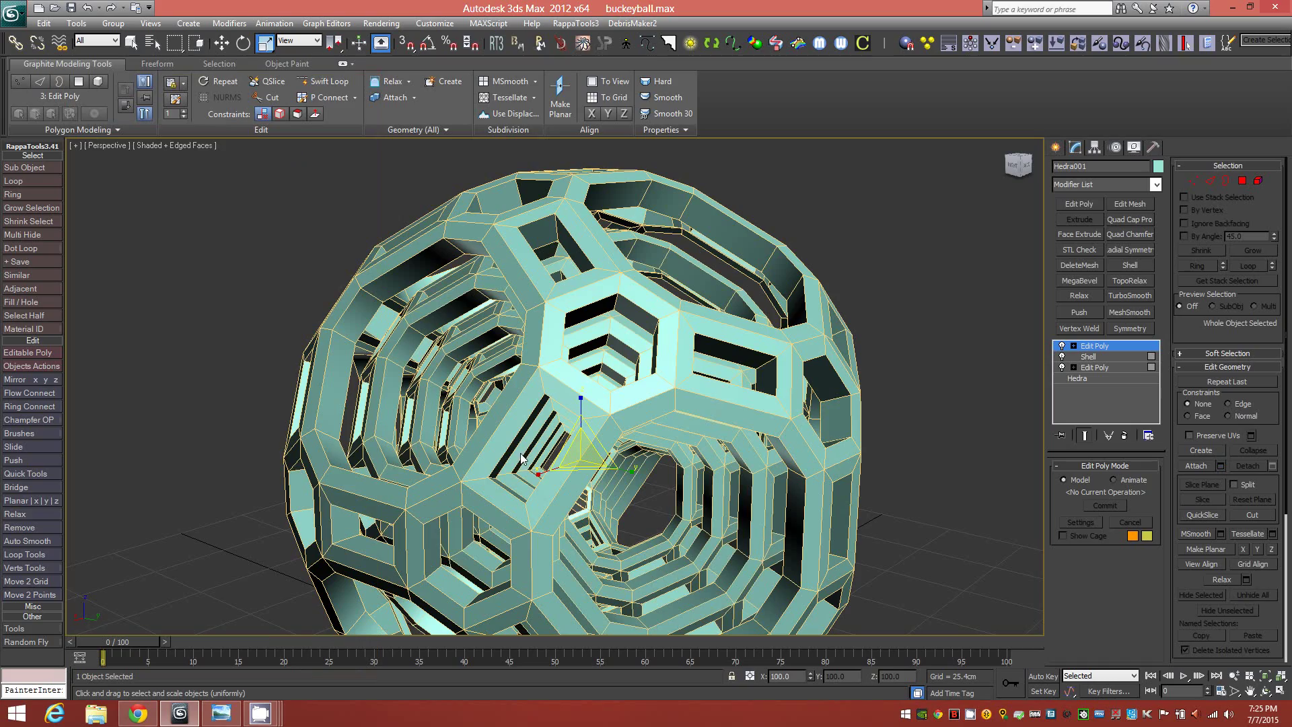
middle_click_drag(521, 457, 473, 416, "alt")
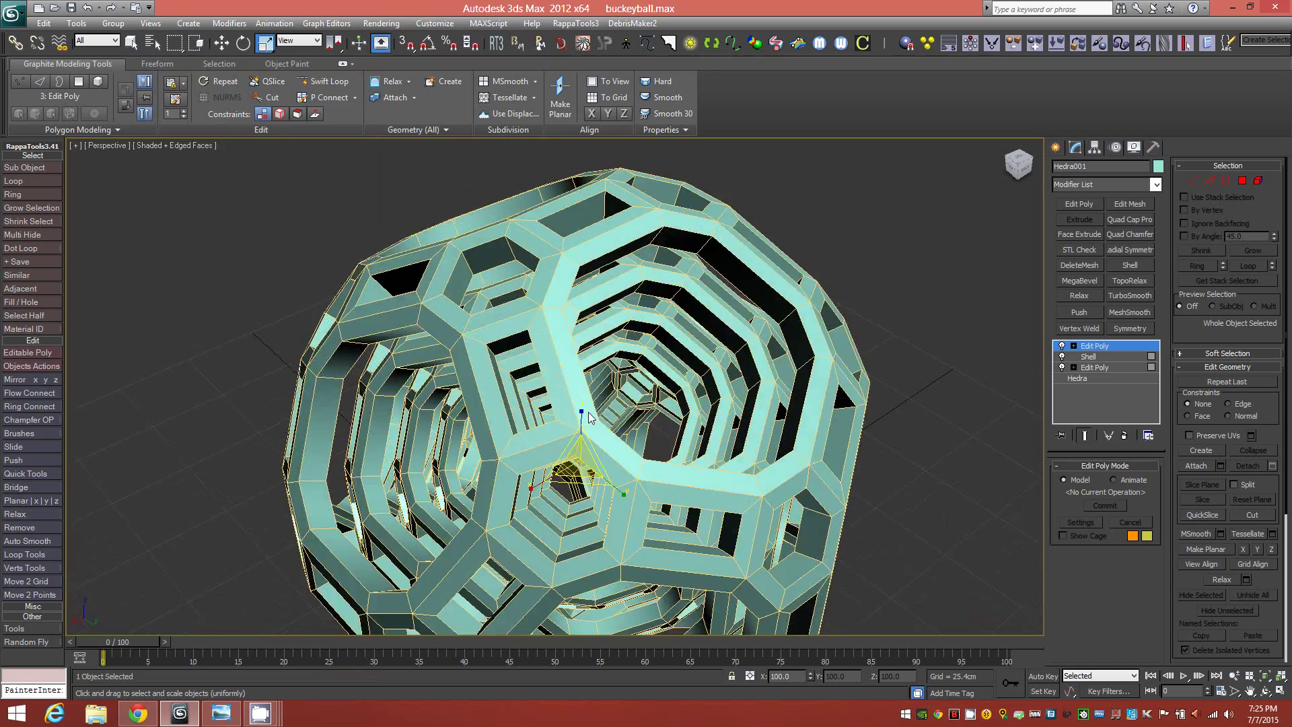
middle_click_drag(588, 417, 622, 370, "alt")
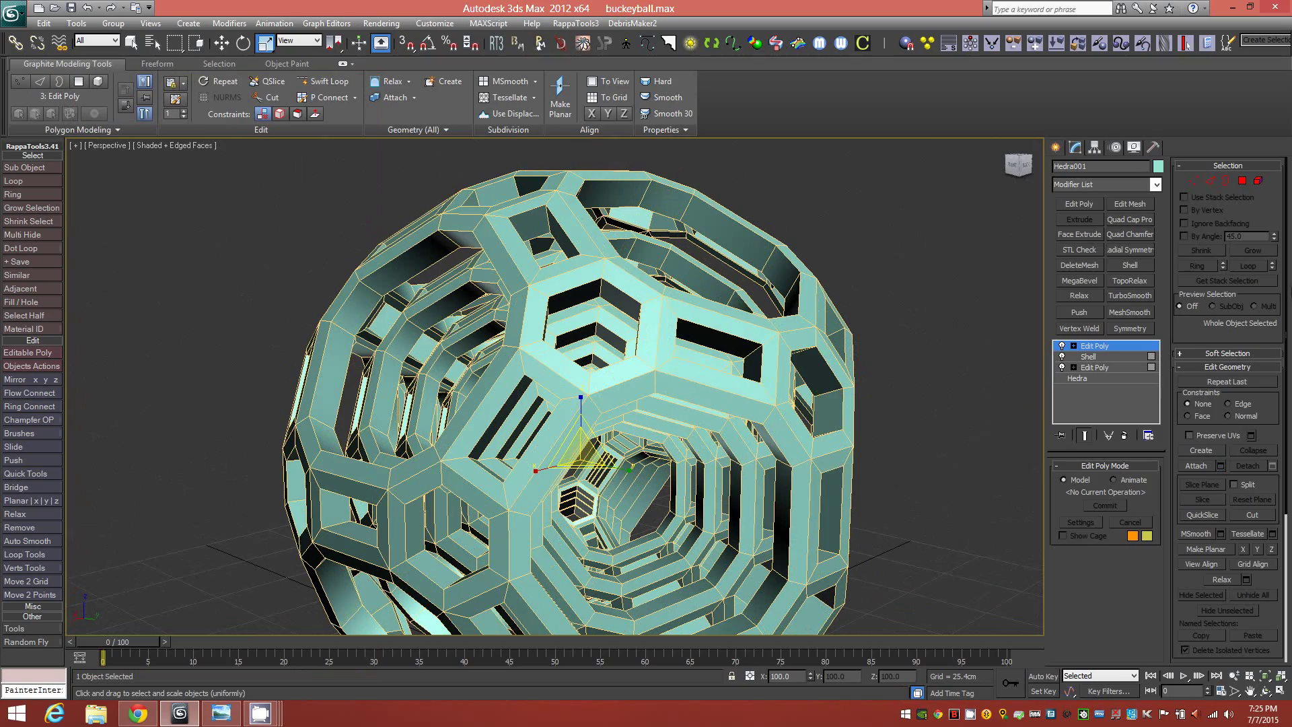
Select the four-polygon ring around a square opening and compare it with nested_dodecahedron.png.
left_click(1242, 182)
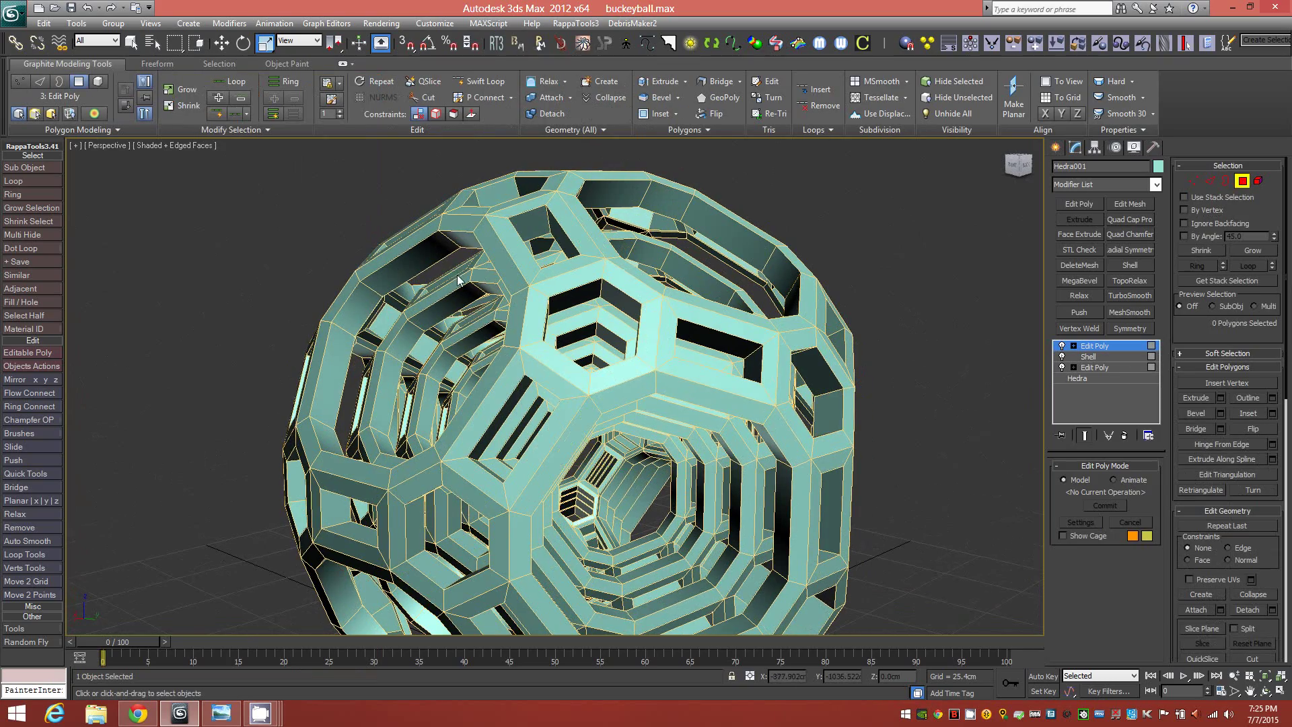
middle_click_drag(458, 279, 388, 264, "alt")
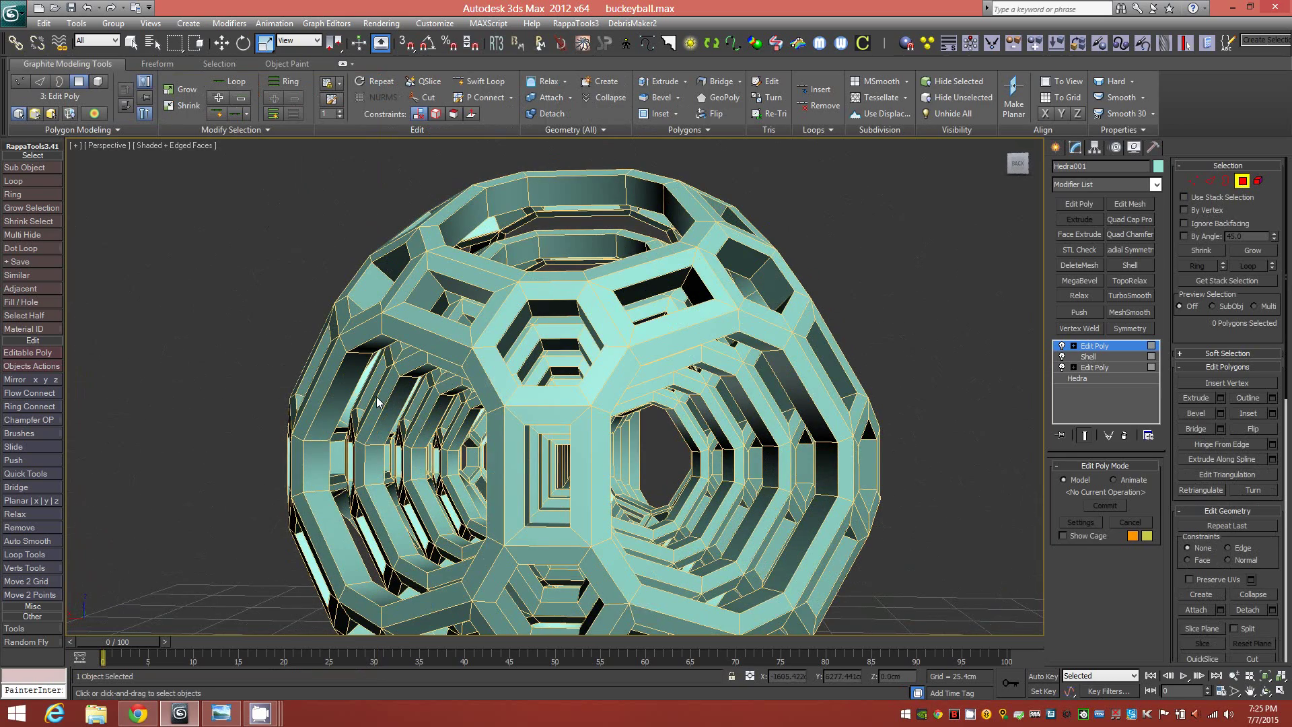
middle_click_drag(380, 402, 408, 335, "alt")
left_click(423, 331)
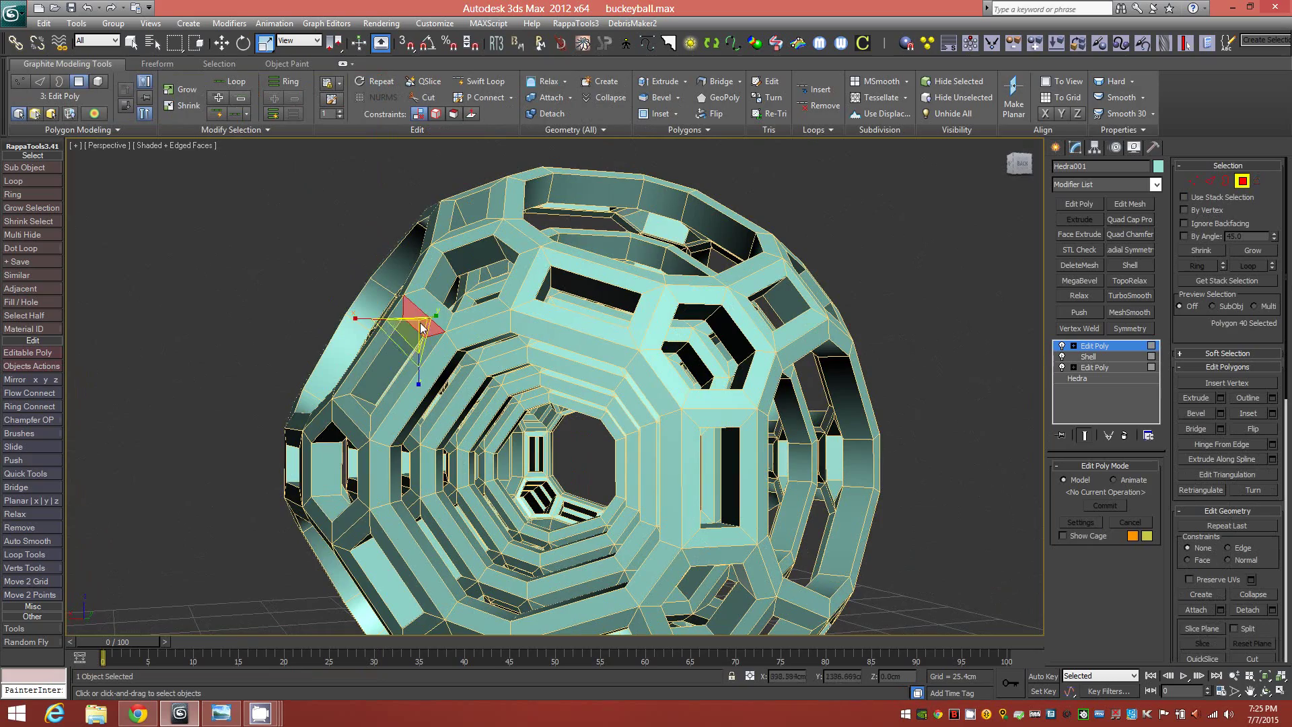
middle_click_drag(398, 389, 434, 352, "alt")
middle_click_drag(626, 337, 650, 382, "alt")
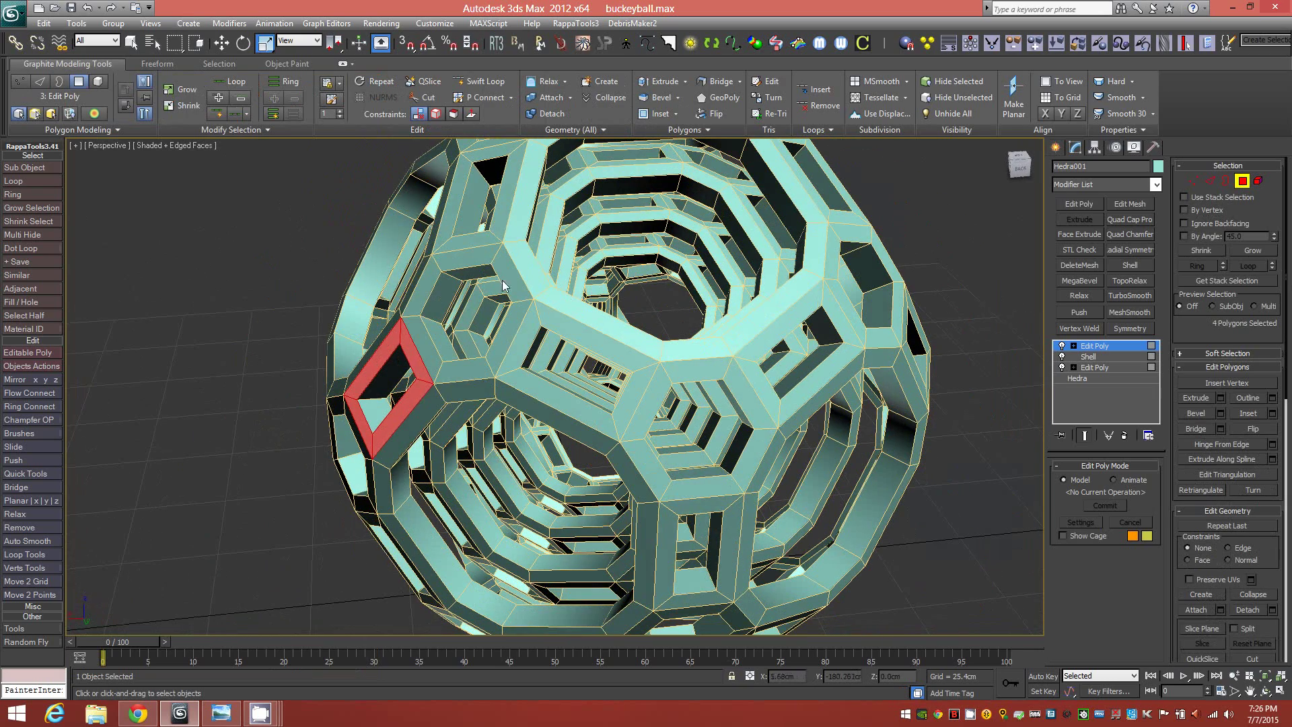
left_click(221, 713)
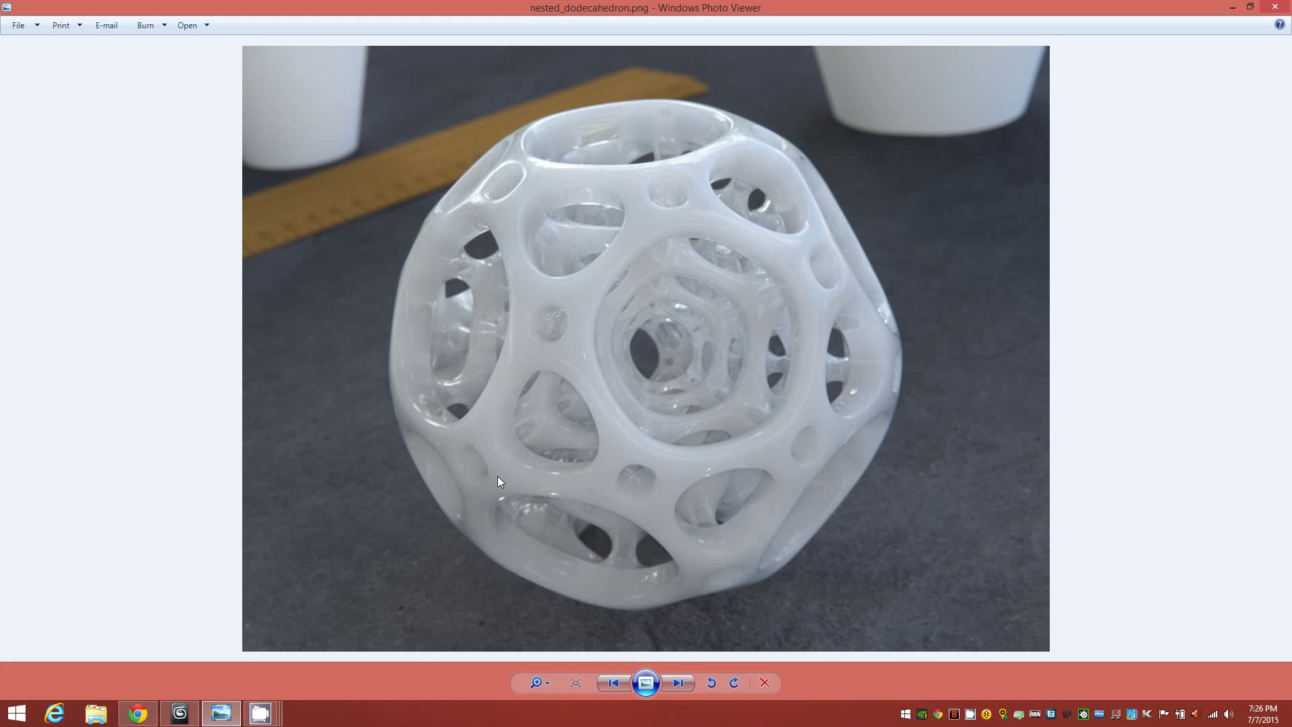
left_click(180, 712)
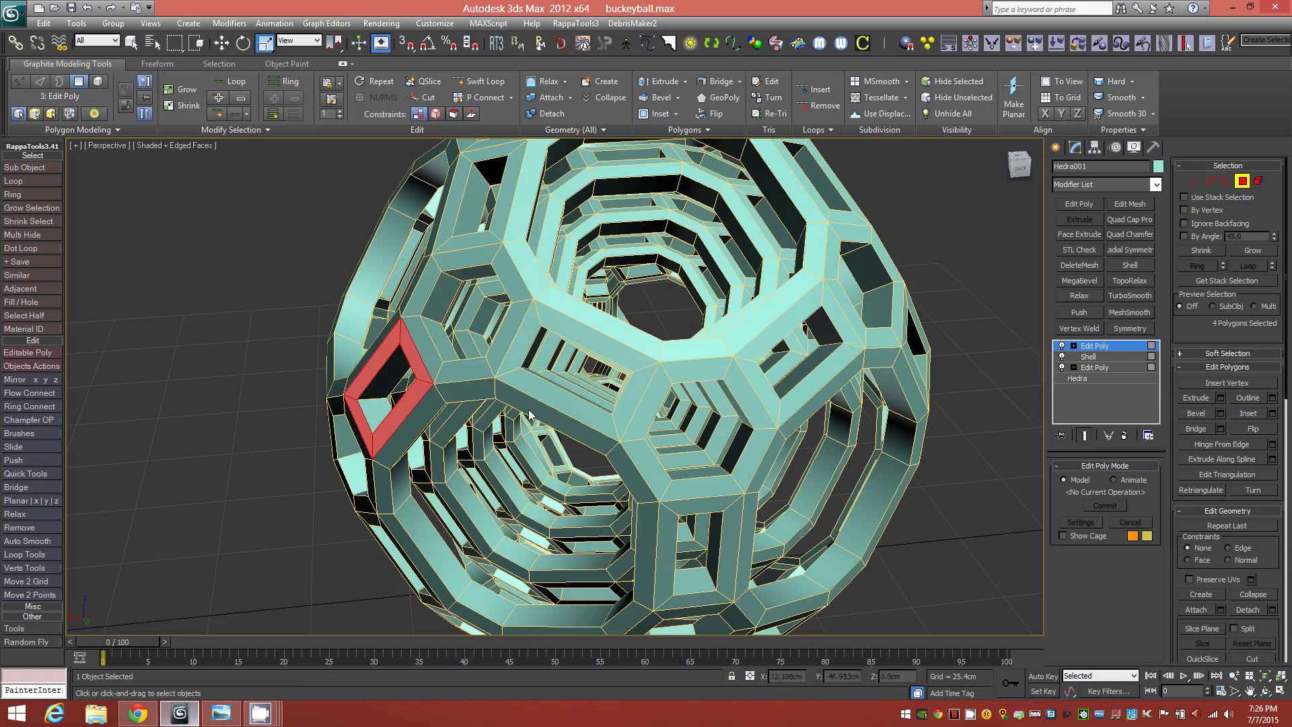
Select the six-polygon ring around a hexagon opening, then switch to Element selection.
left_click(452, 376)
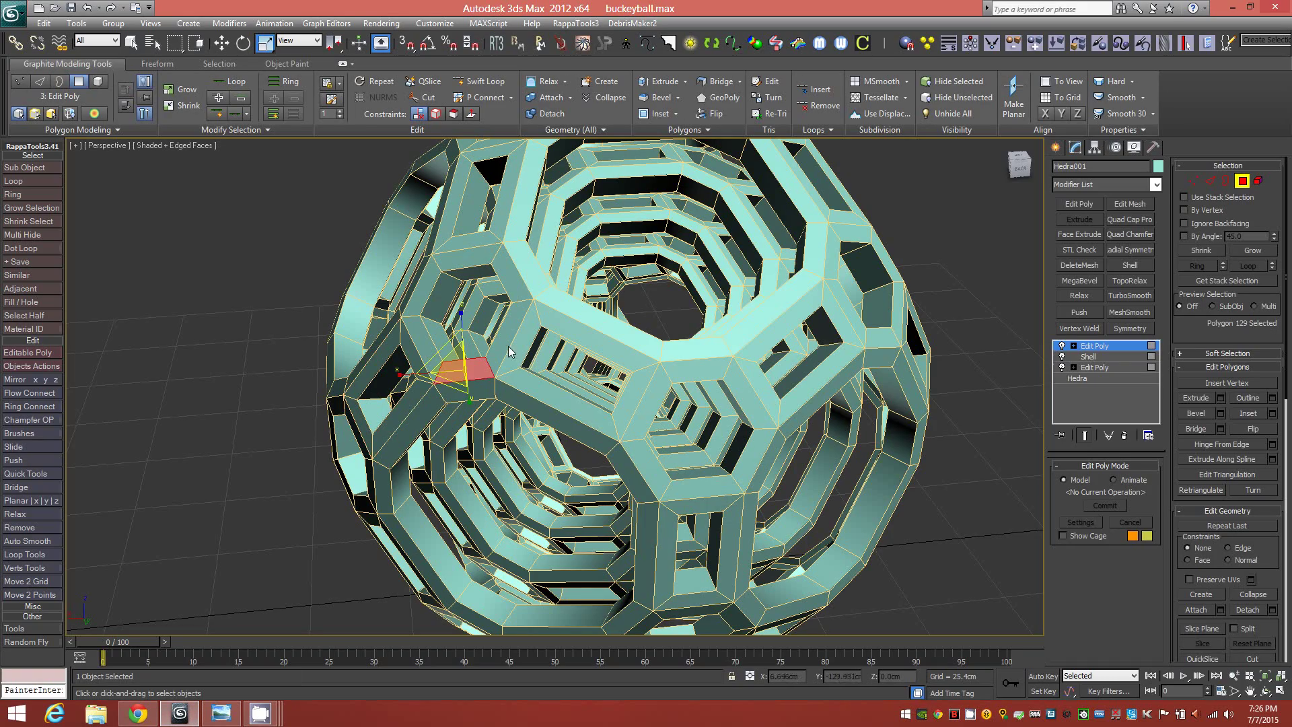
left_click(508, 350, "shift")
middle_click_drag(509, 350, 532, 389, "alt")
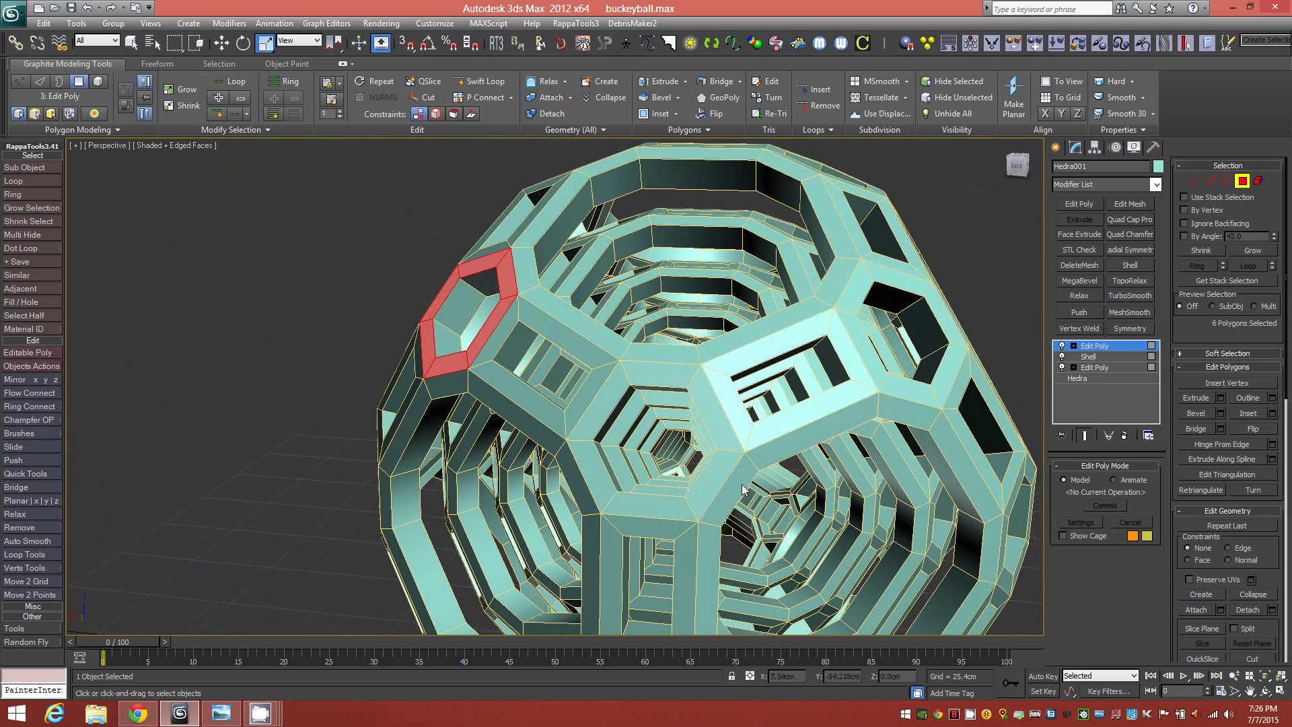
middle_click_drag(561, 354, 547, 353, "alt")
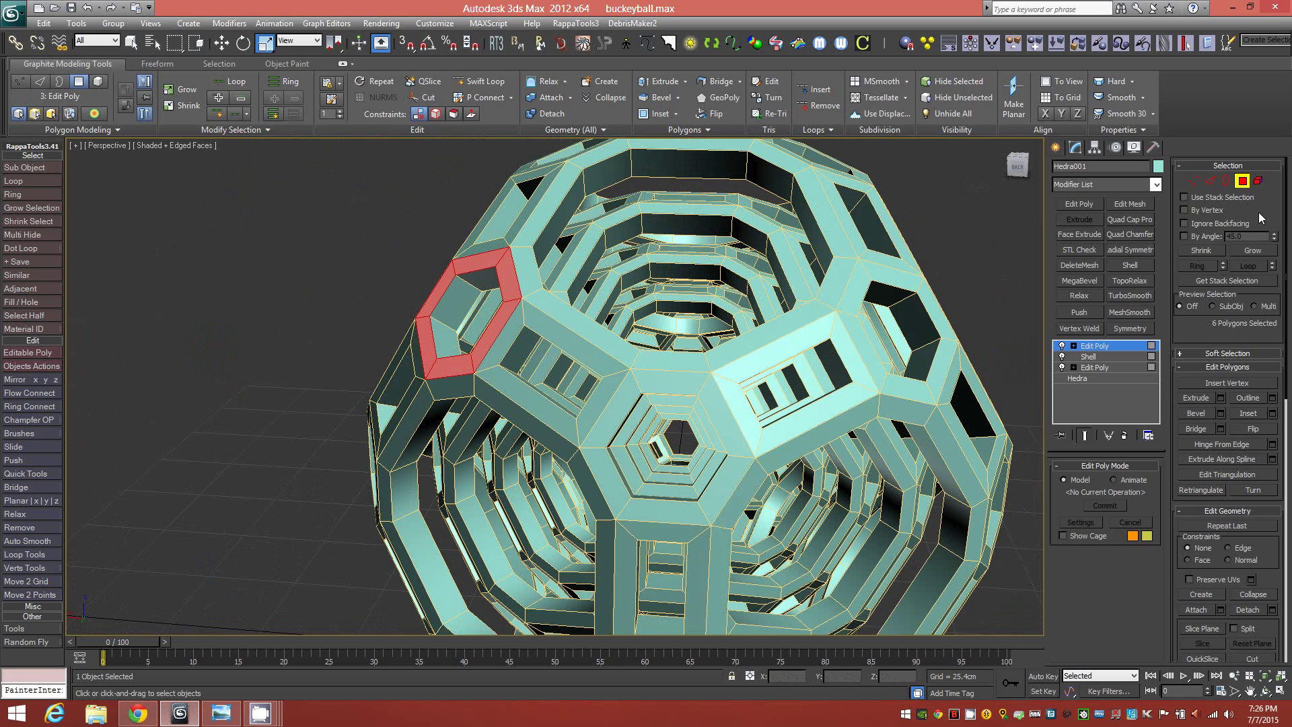
left_click(1258, 181)
Select the outer lattice shell element and hide all the inner shells with Hide Unselected.
left_click(736, 358)
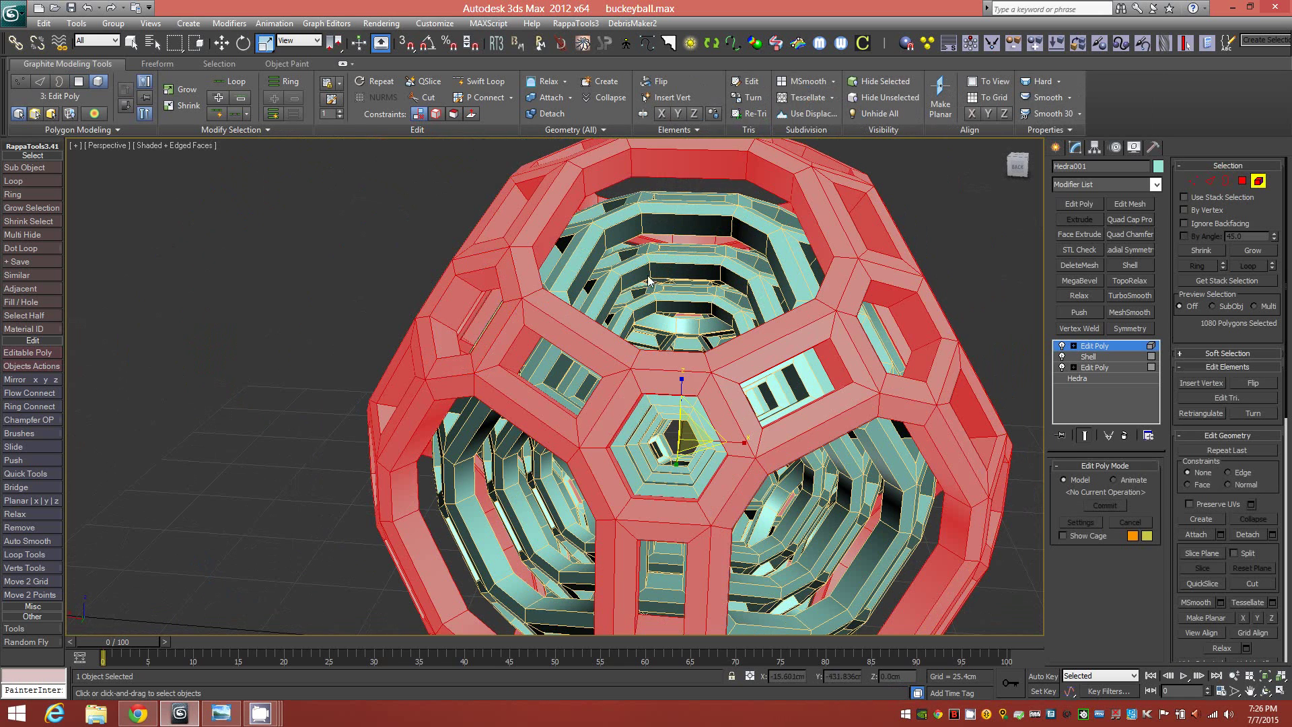
middle_click_drag(693, 390, 607, 374, "alt")
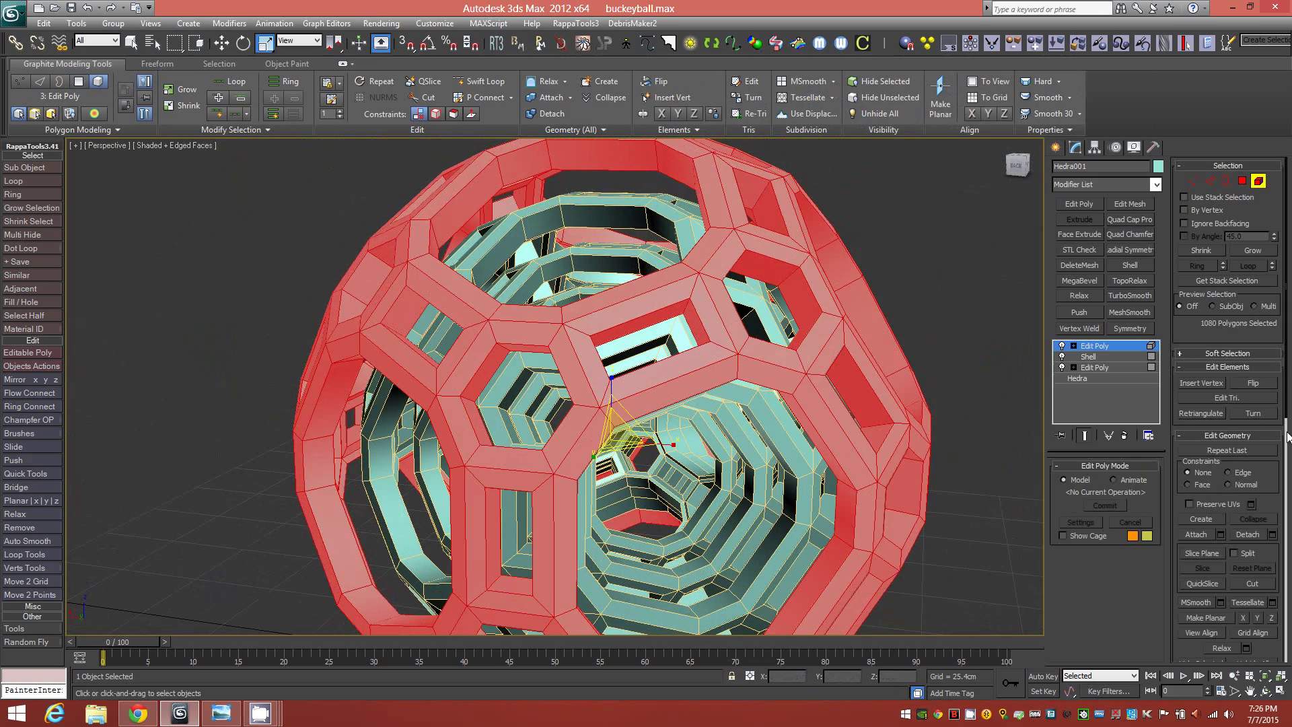
left_click_drag(1266, 503, 1267, 314)
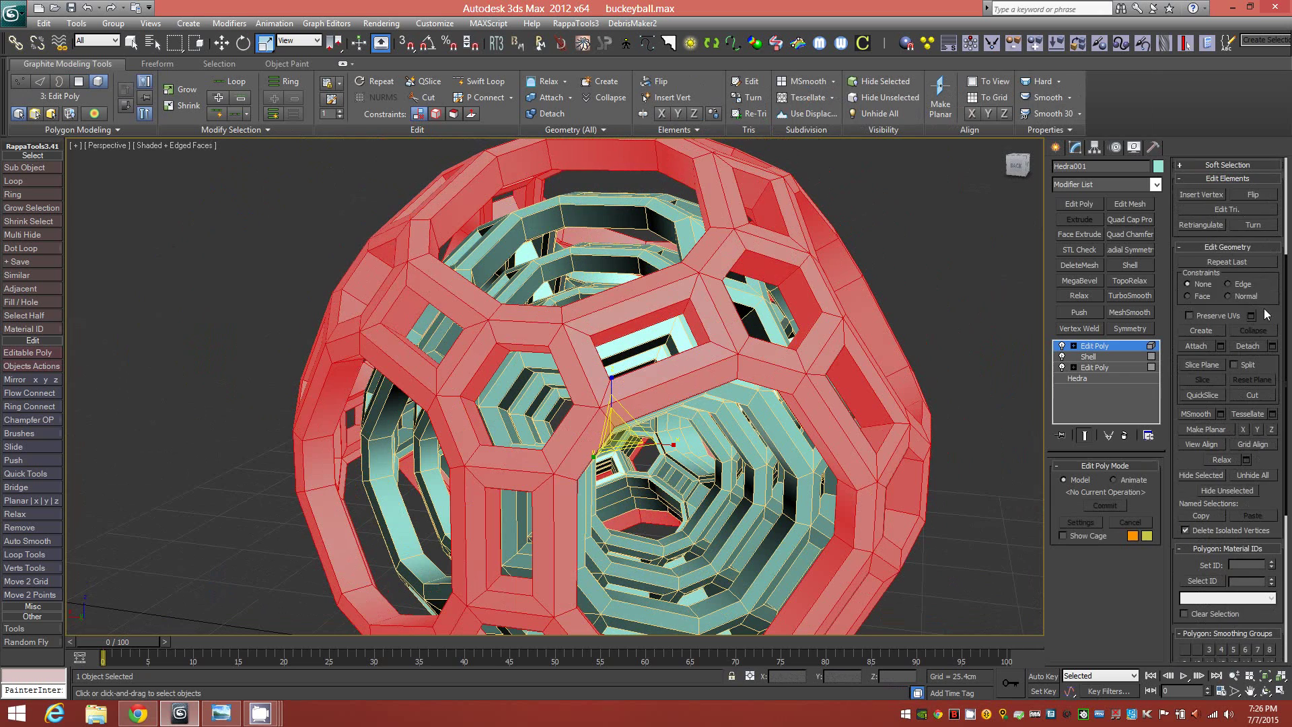
left_click(1227, 491)
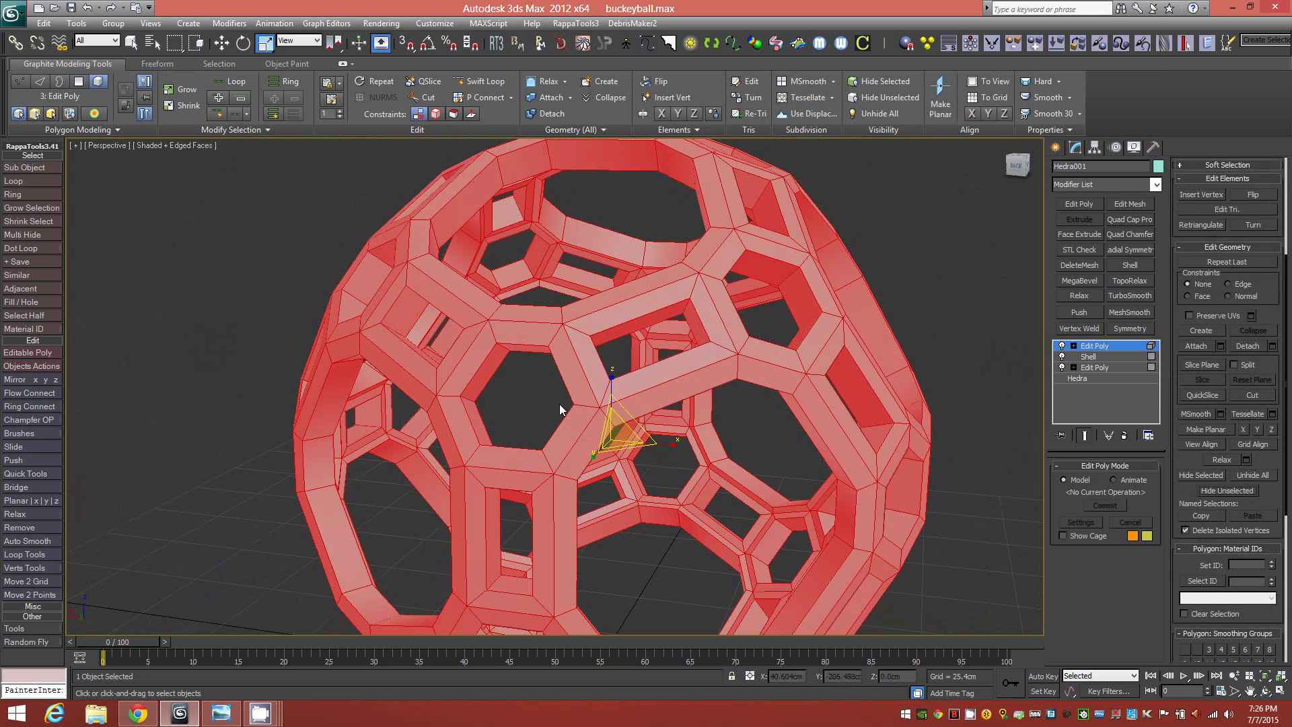
middle_click_drag(579, 397, 656, 345, "alt")
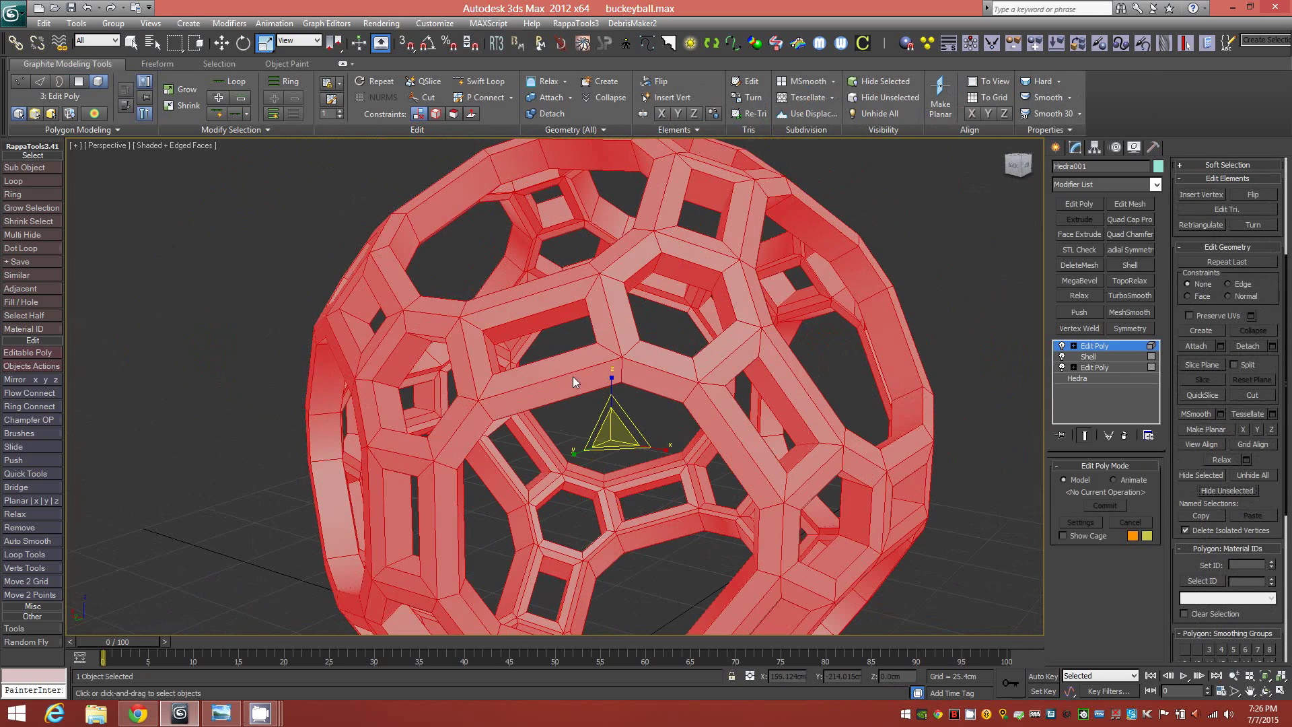
middle_click_drag(506, 359, 539, 363, "alt")
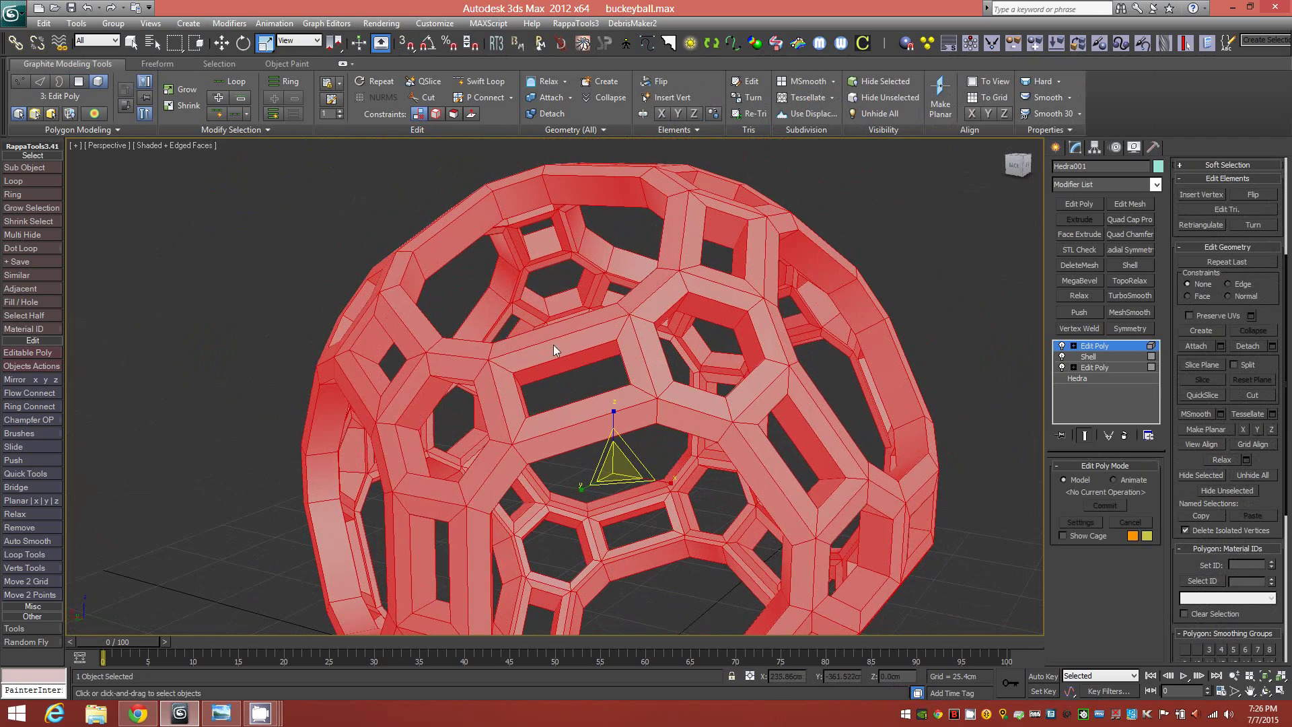
At Polygon level, clear the selection and select the first hexagon-opening ring of polygons.
key("4")
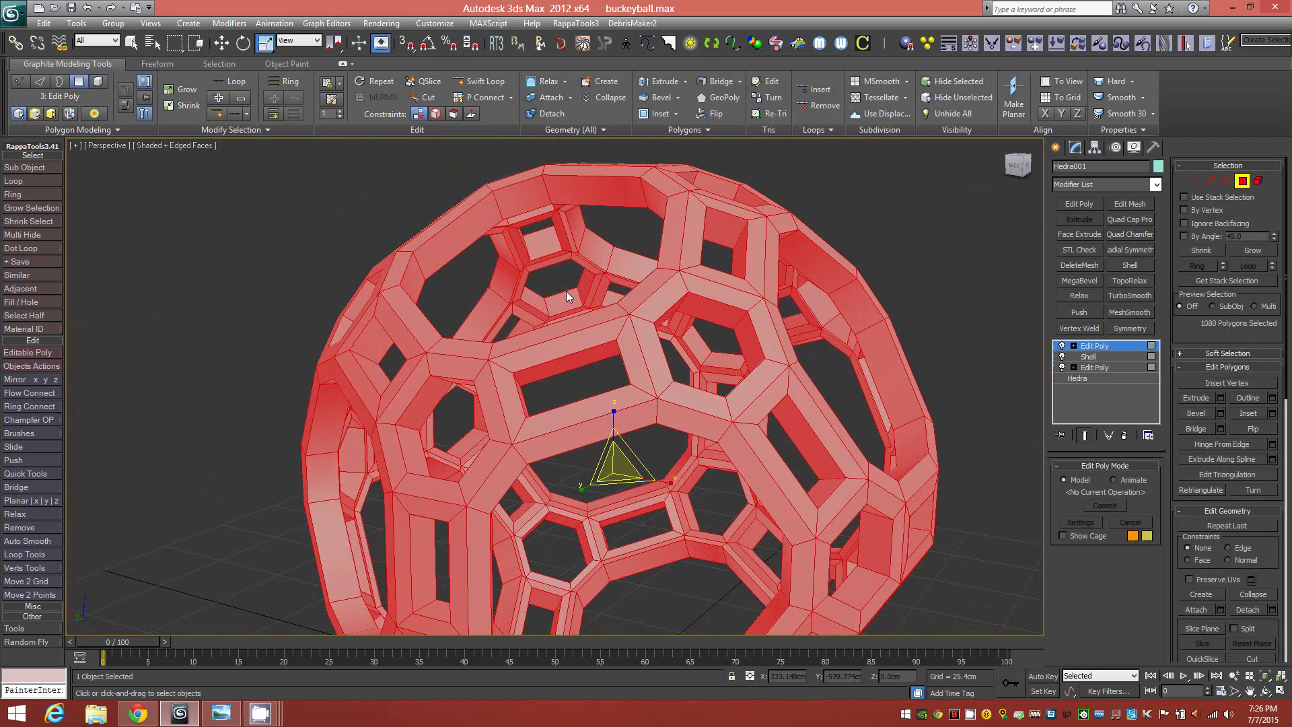
left_click(637, 239)
scroll(637, 240, "up", 3)
middle_click_drag(637, 240, 592, 337, "alt")
left_click(592, 328)
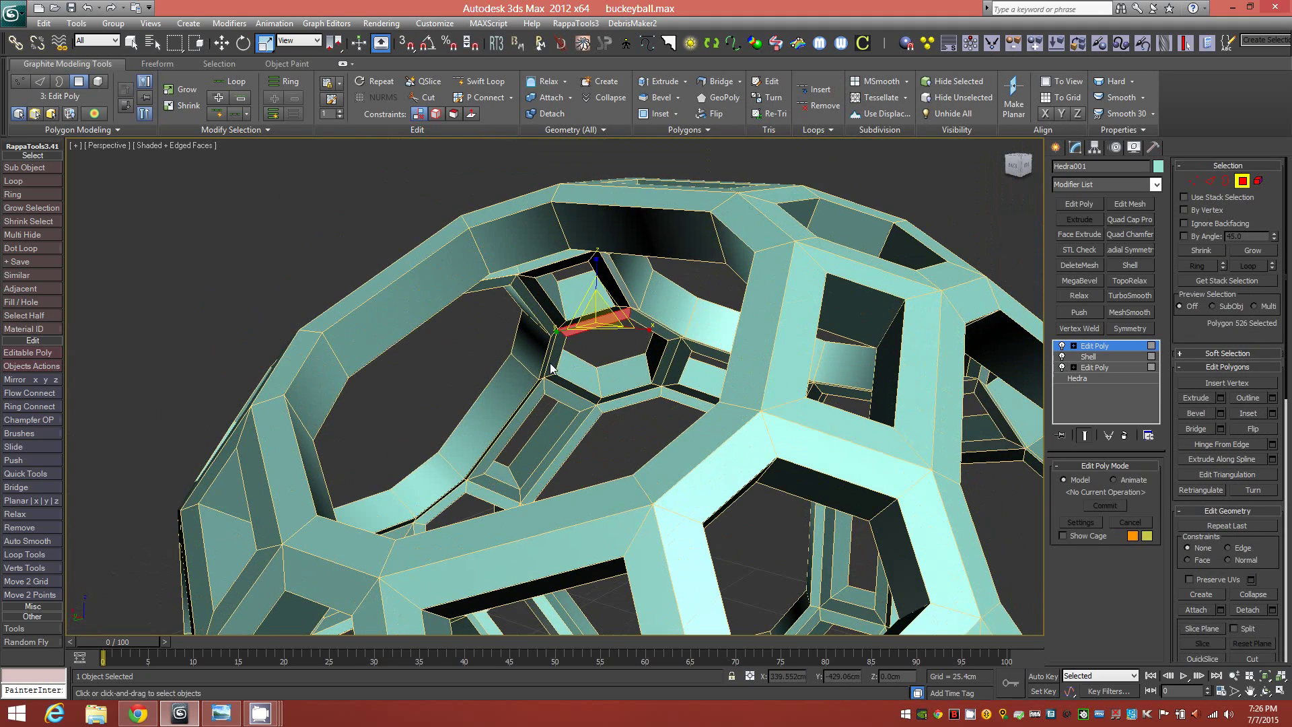
left_click(623, 390, "shift")
middle_click_drag(570, 391, 588, 388, "alt")
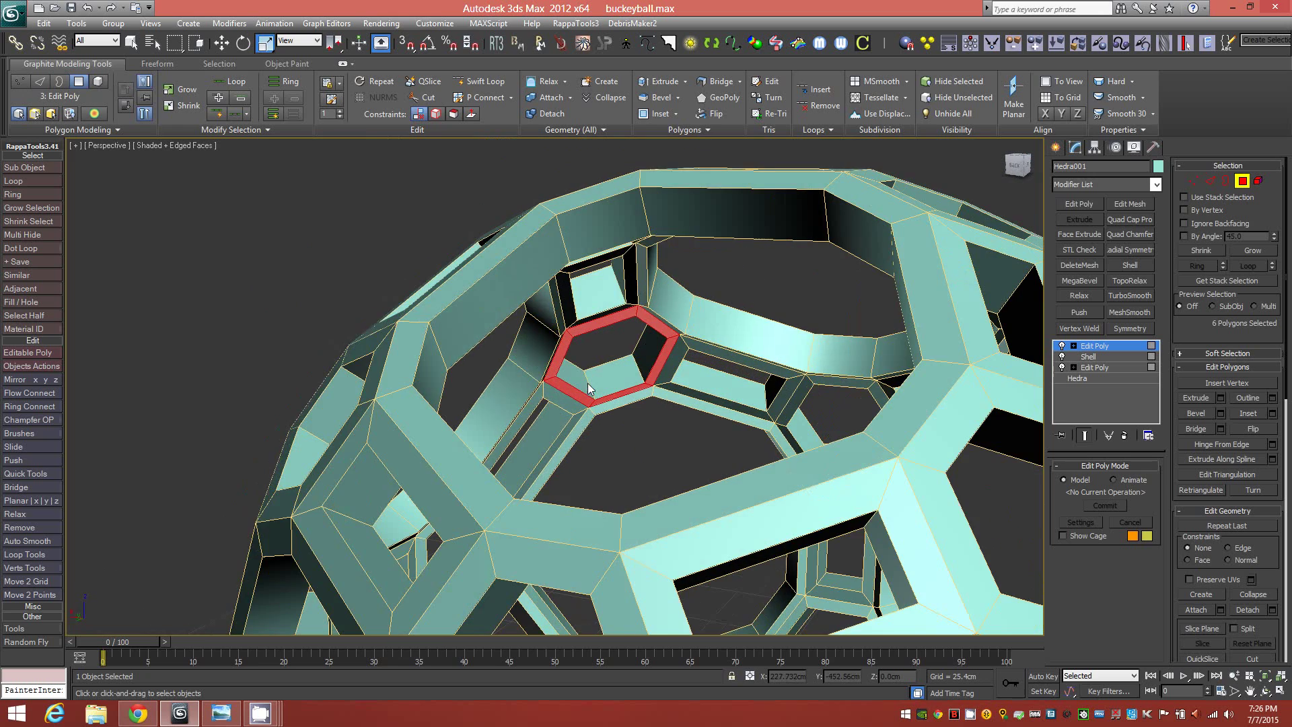
middle_click_drag(755, 380, 704, 510, "alt")
middle_click_drag(665, 378, 688, 381, "alt")
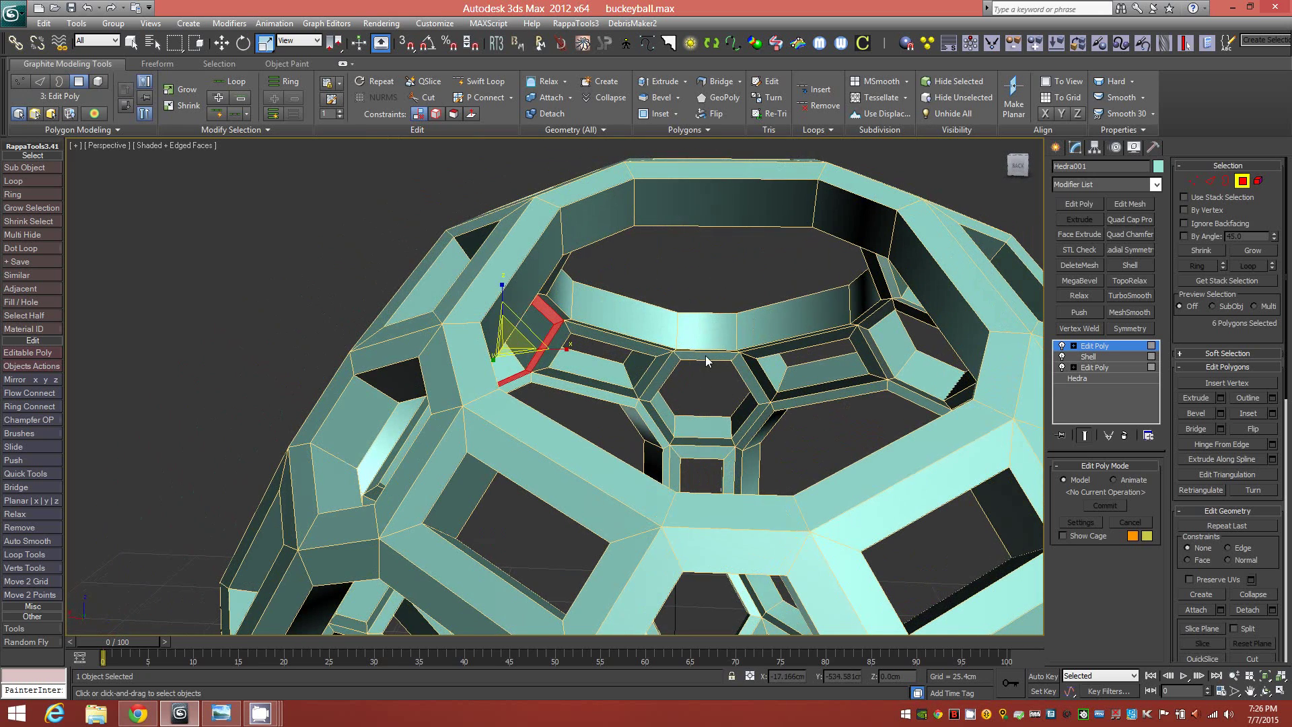
Add several more hexagon rings around the shell to the selection.
left_click(705, 355, "ctrl")
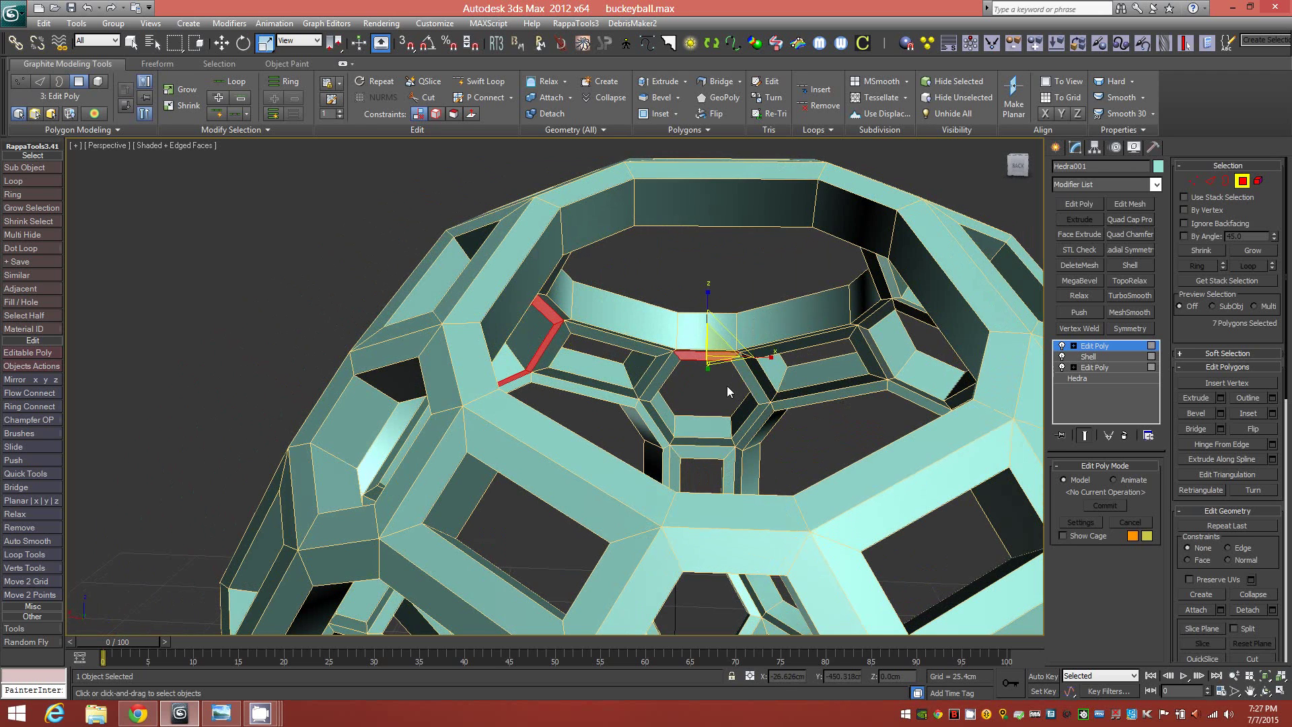
left_click(676, 354)
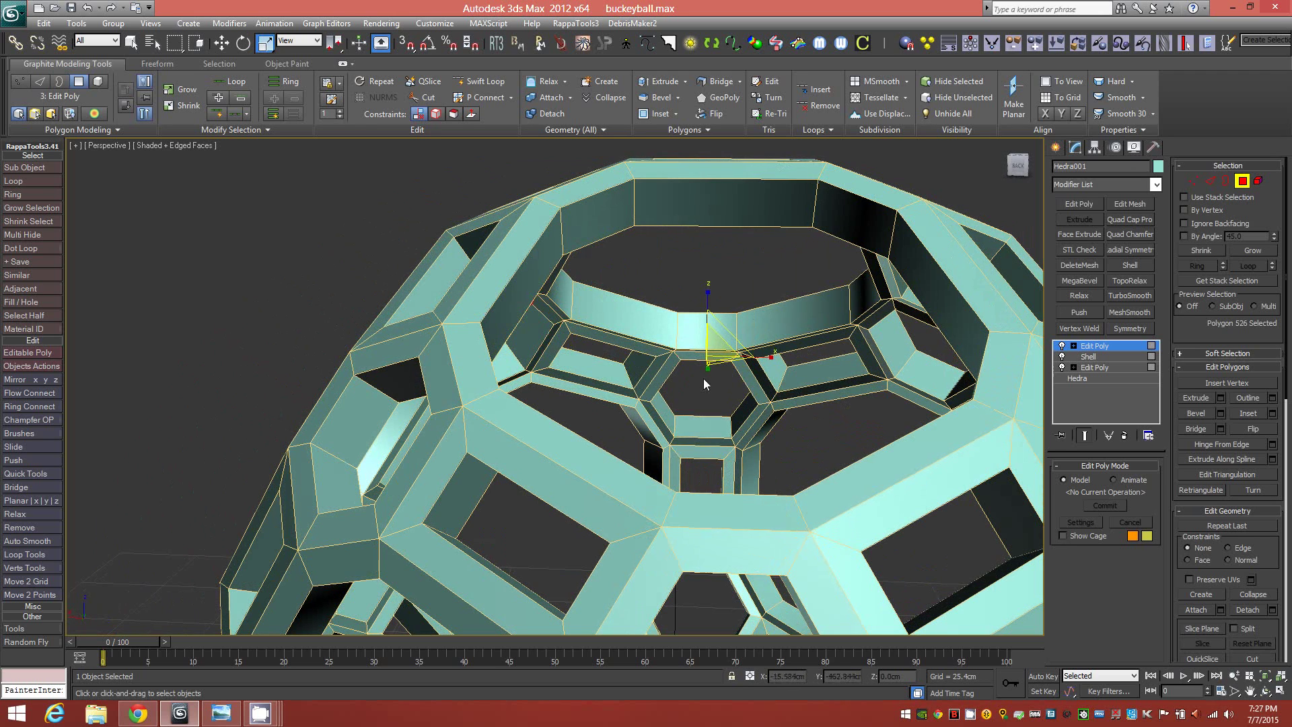
left_click(755, 380)
left_click(754, 424, "shift")
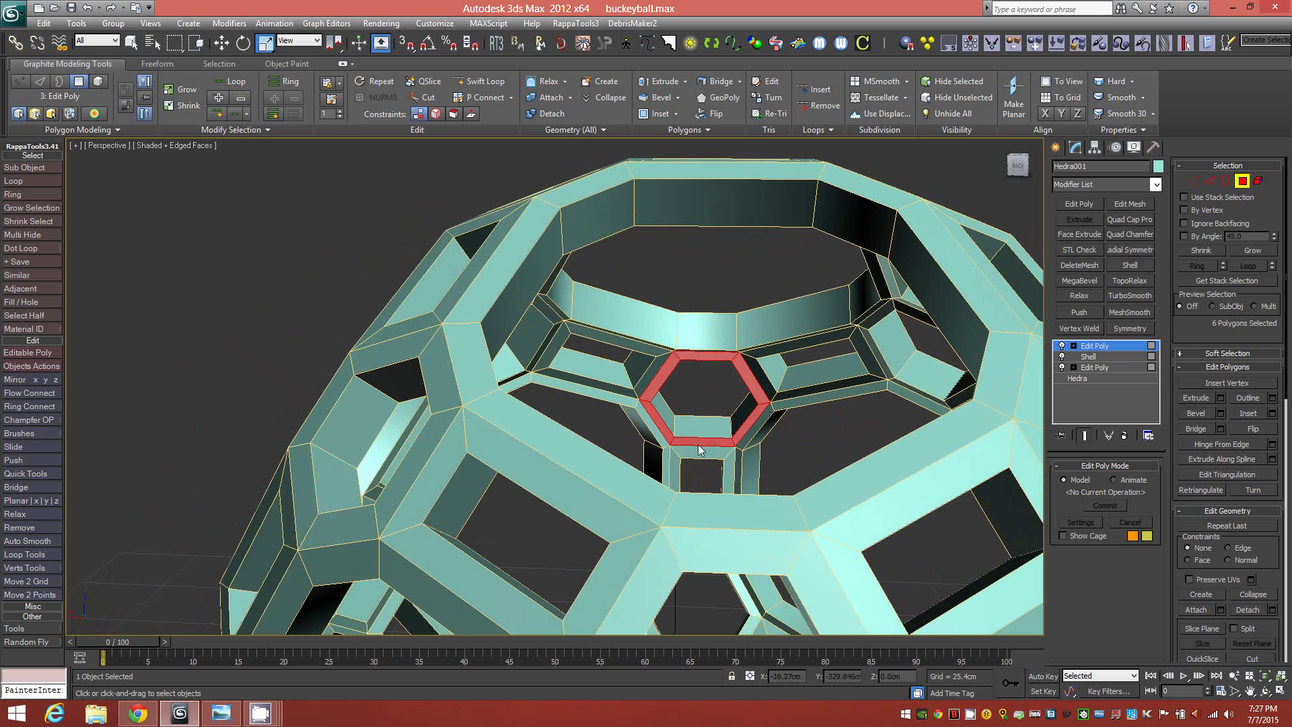
middle_click_drag(700, 449, 774, 442, "alt")
left_click(955, 313, "ctrl")
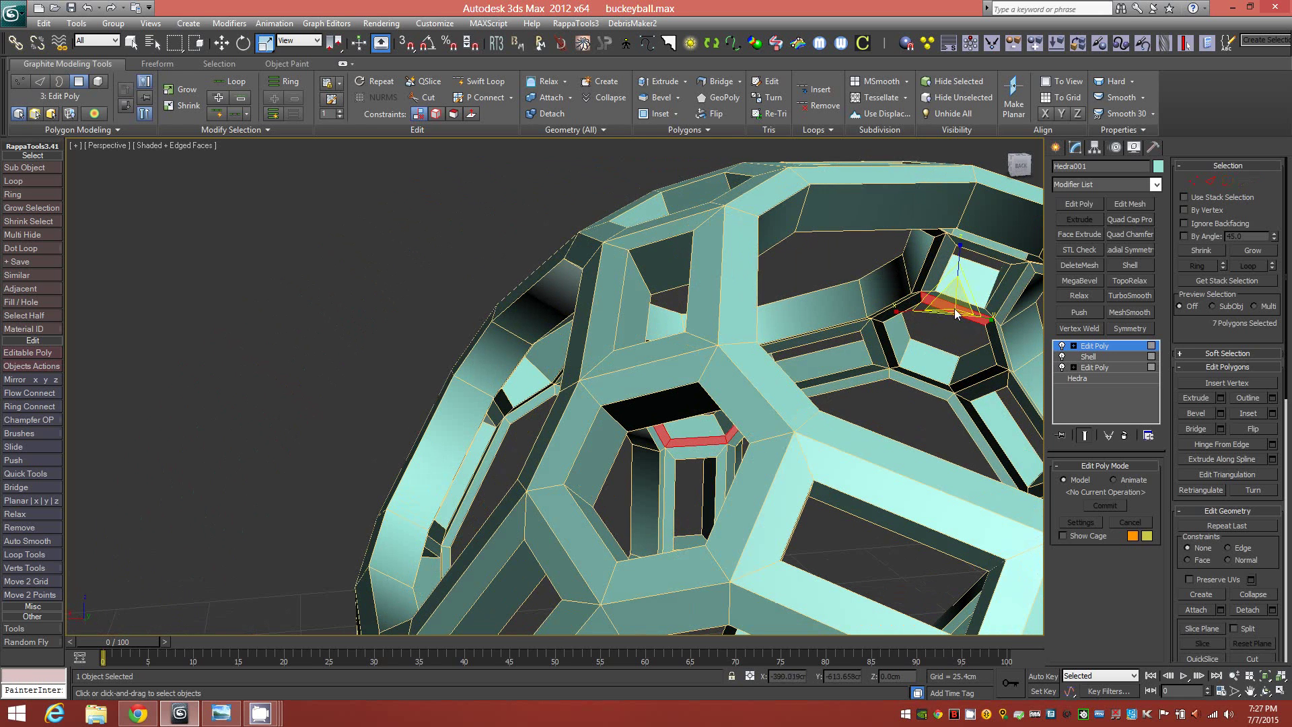
left_click(883, 325, "shift")
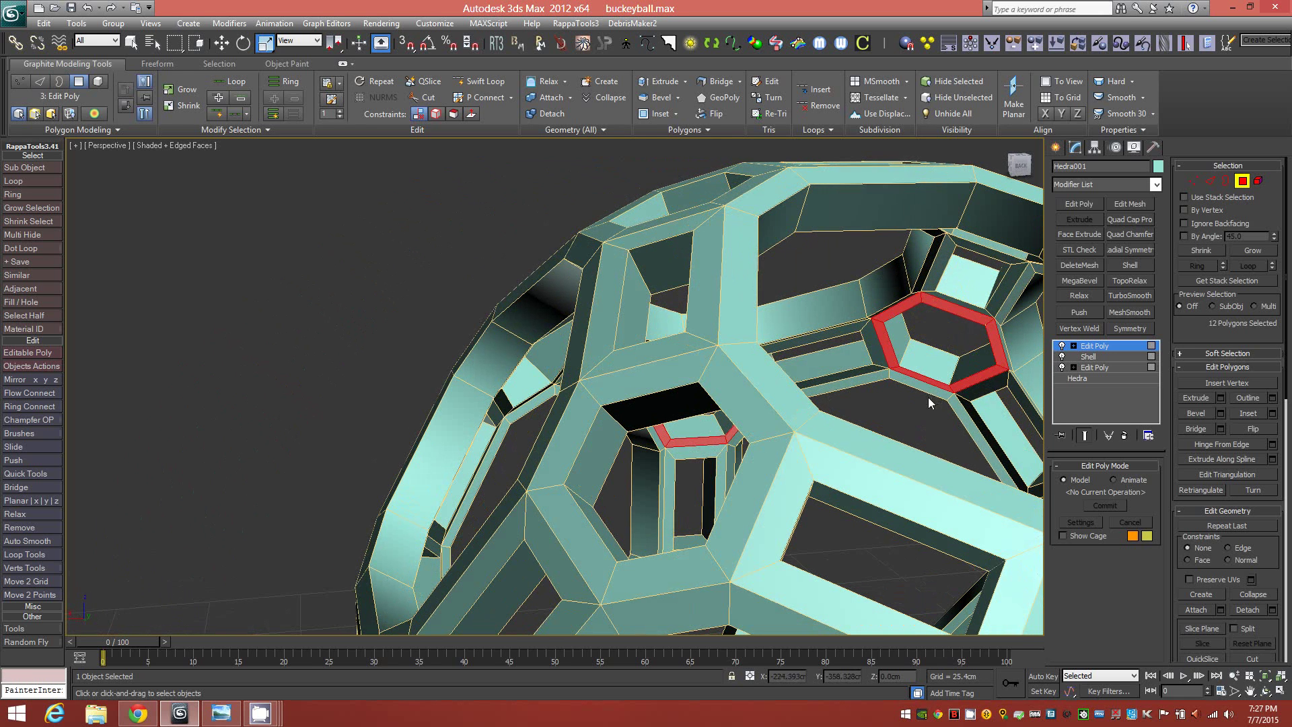
middle_click_drag(929, 402, 953, 502, "alt")
left_click(932, 508, "ctrl")
left_click(947, 552, "shift")
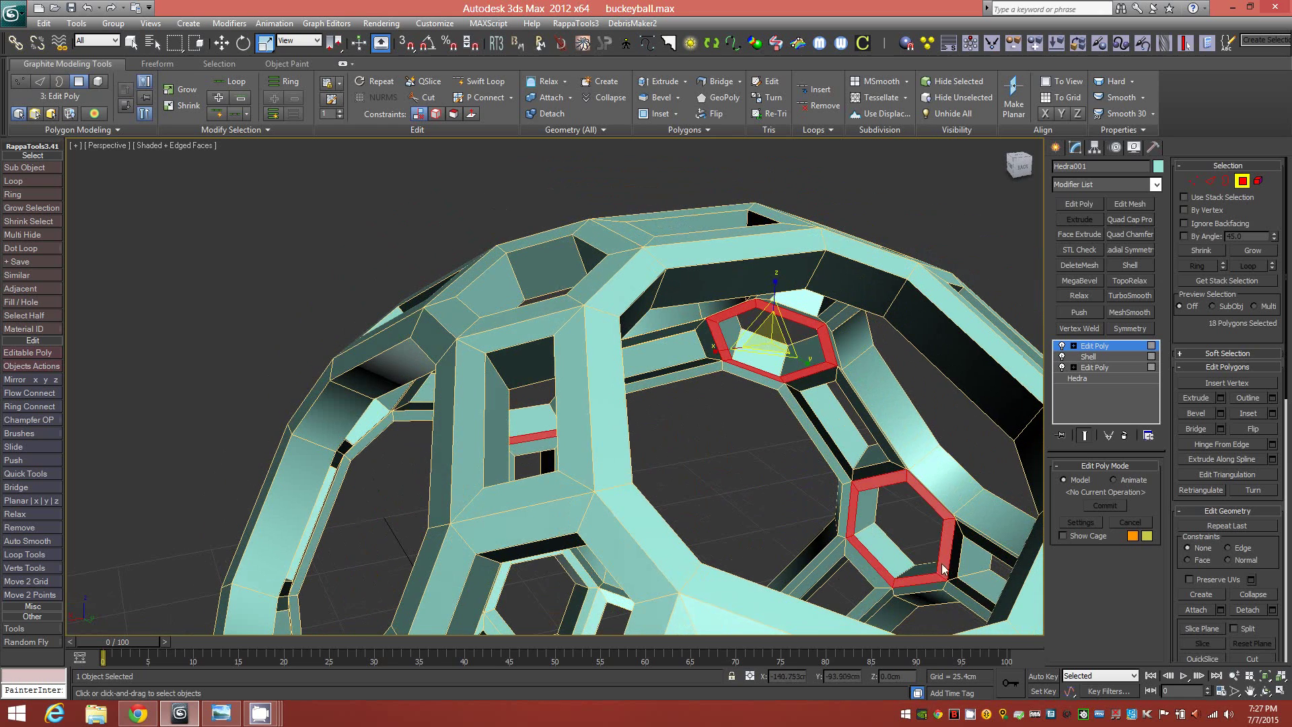
middle_click_drag(782, 508, 767, 498, "alt")
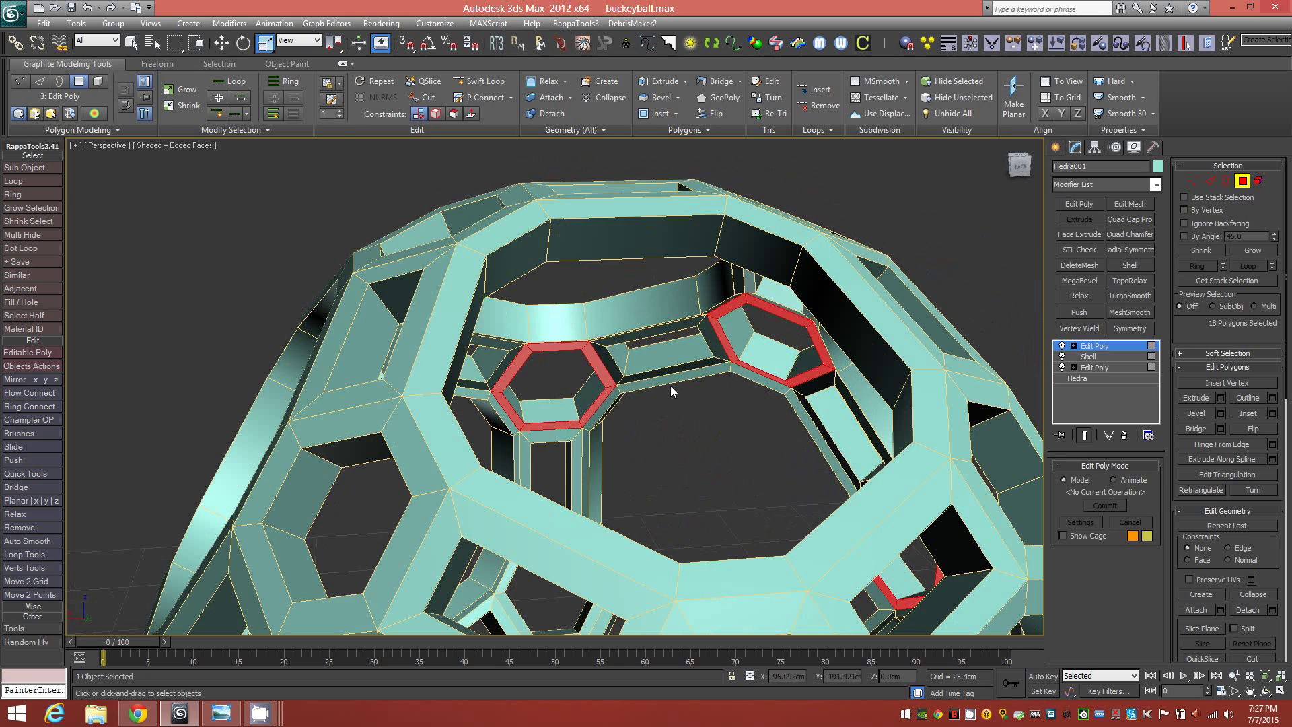
Grow the selection with Similar to all 120 hexagon-ring polygons.
left_click(231, 130)
left_click(212, 172)
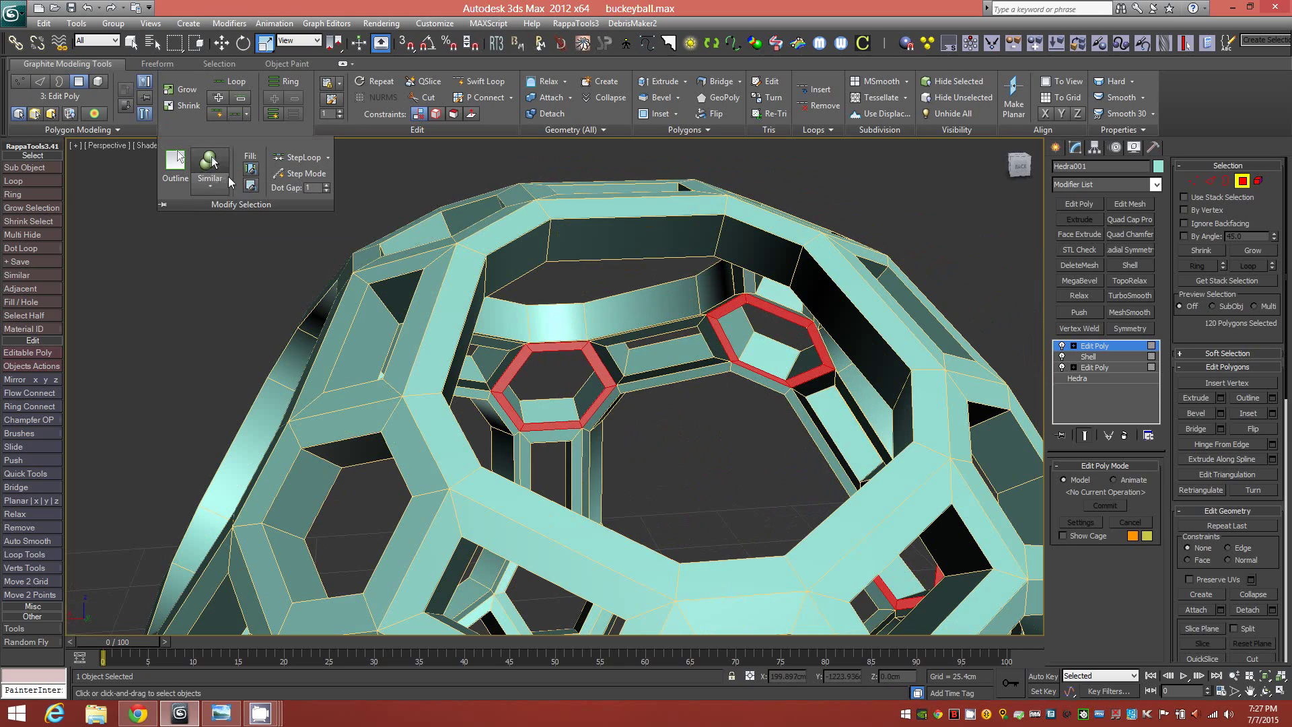
middle_click_drag(649, 377, 754, 463, "alt")
Switch to Select and Uniform Scale and pick the polygon at the shell's upper right.
scroll(676, 434, "down", 5)
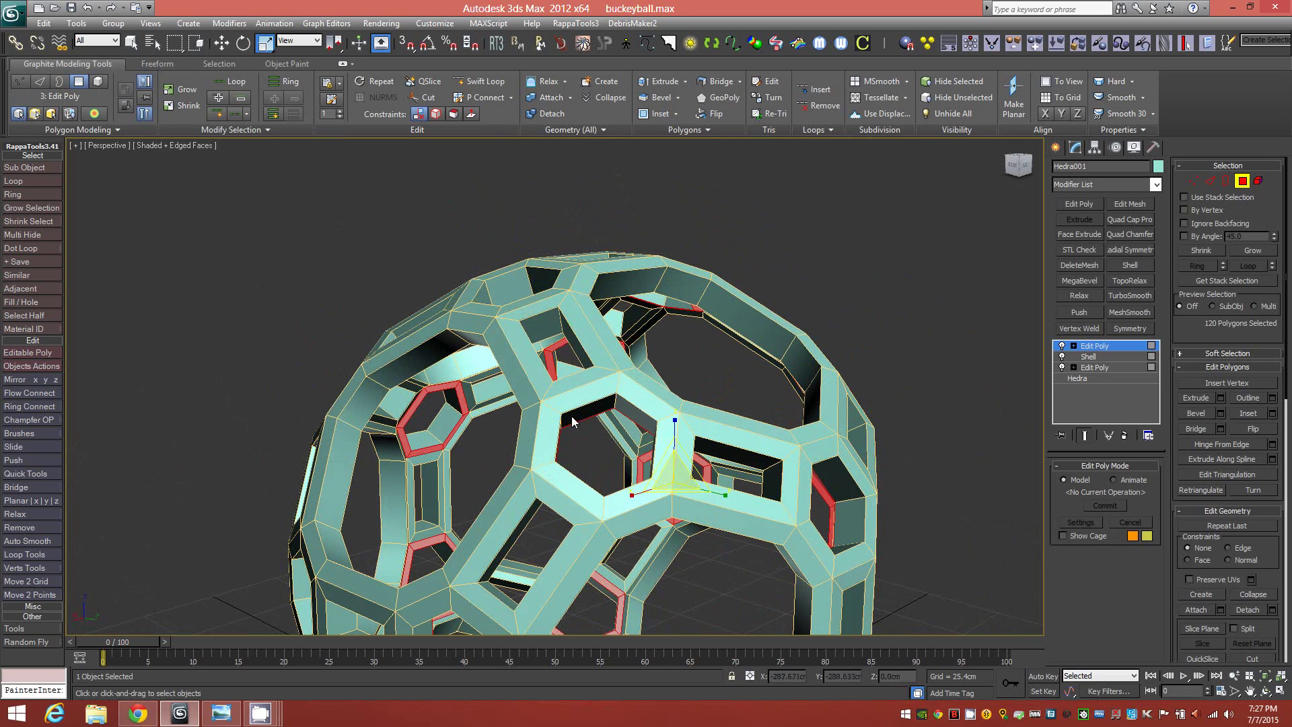
middle_click_drag(573, 423, 572, 361)
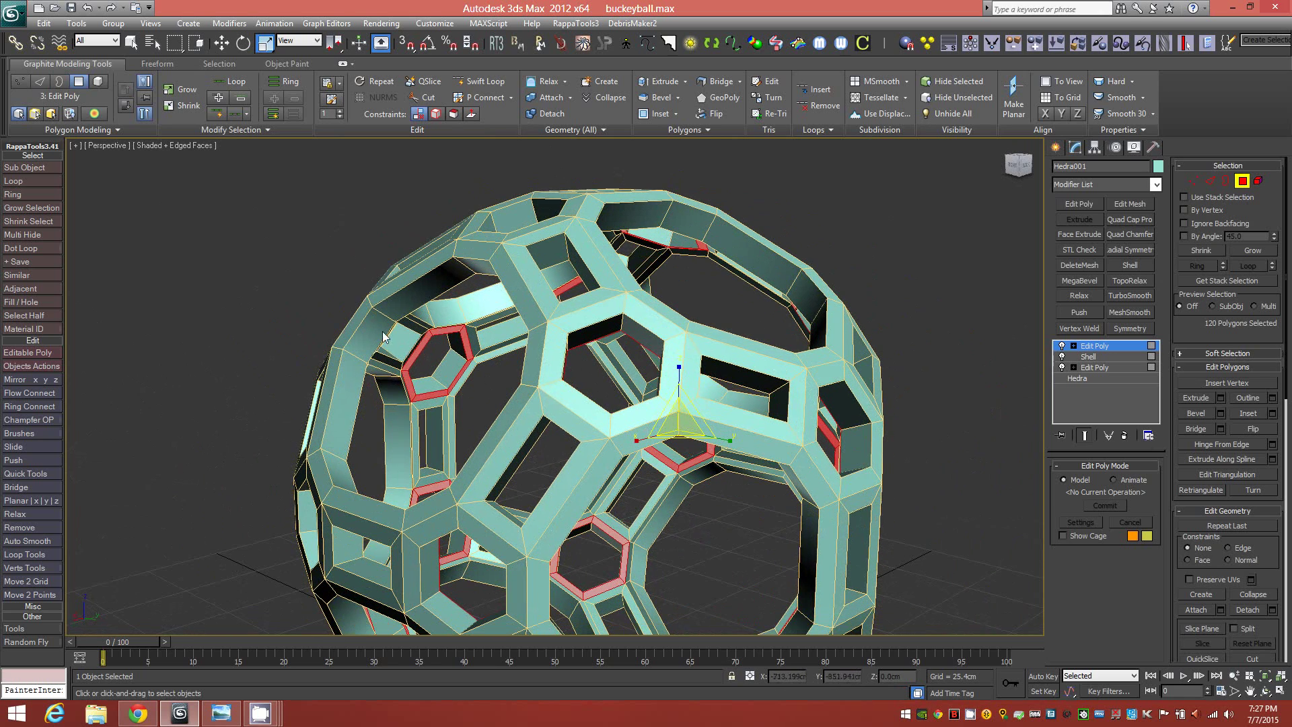
mouse_move(516, 419)
middle_mouse_down("alt")
mouse_move(542, 420)
mouse_move(501, 422)
middle_mouse_up("alt")
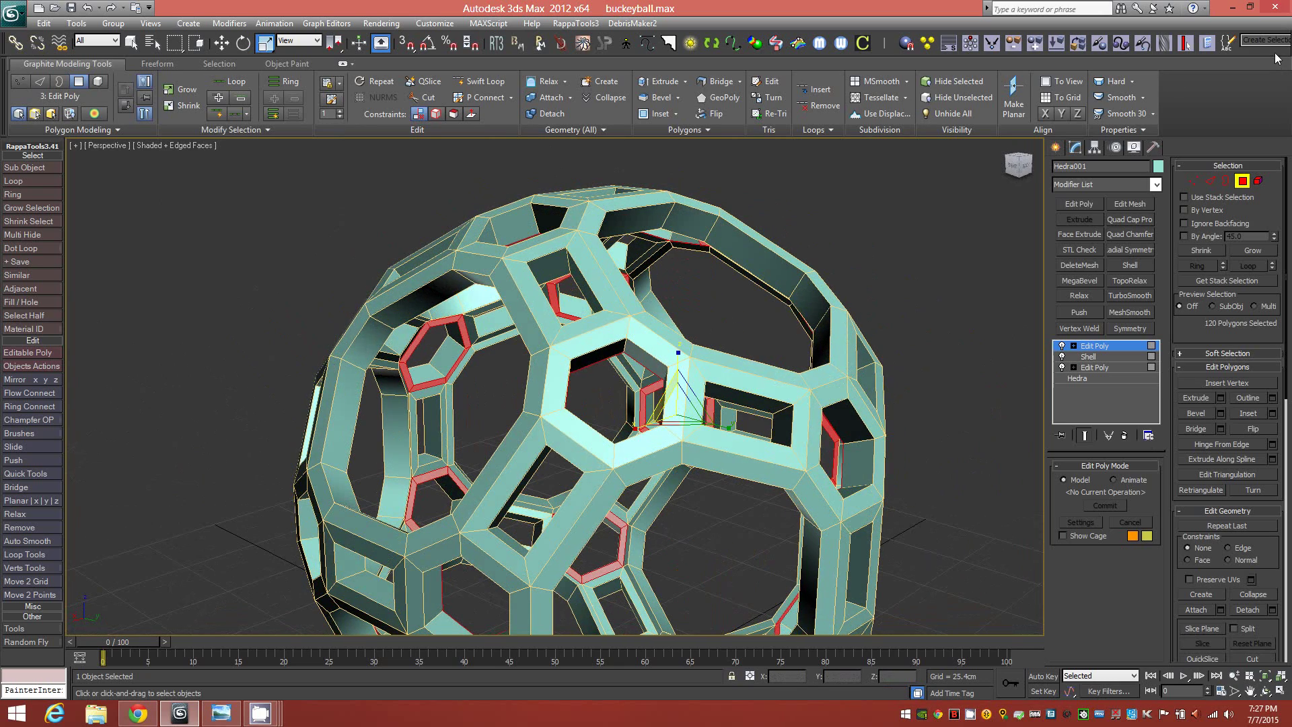
left_click_drag(1180, 47, 904, 54)
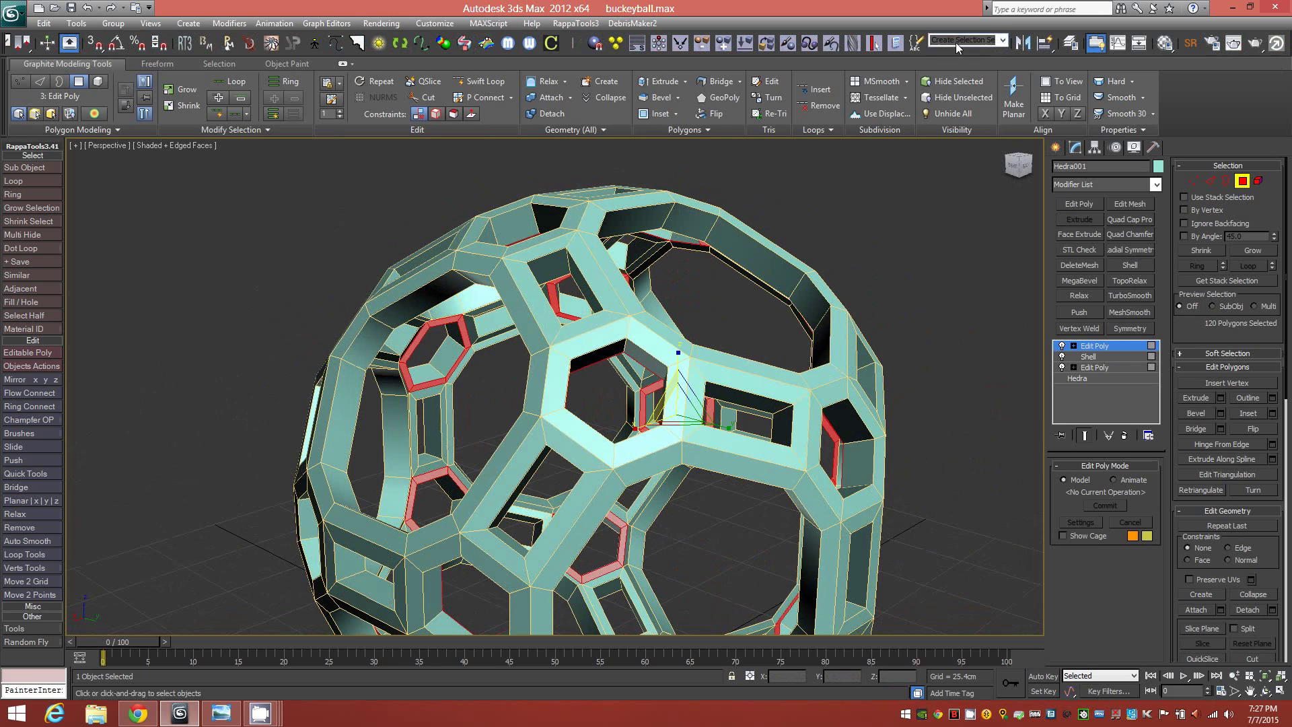
key("r")
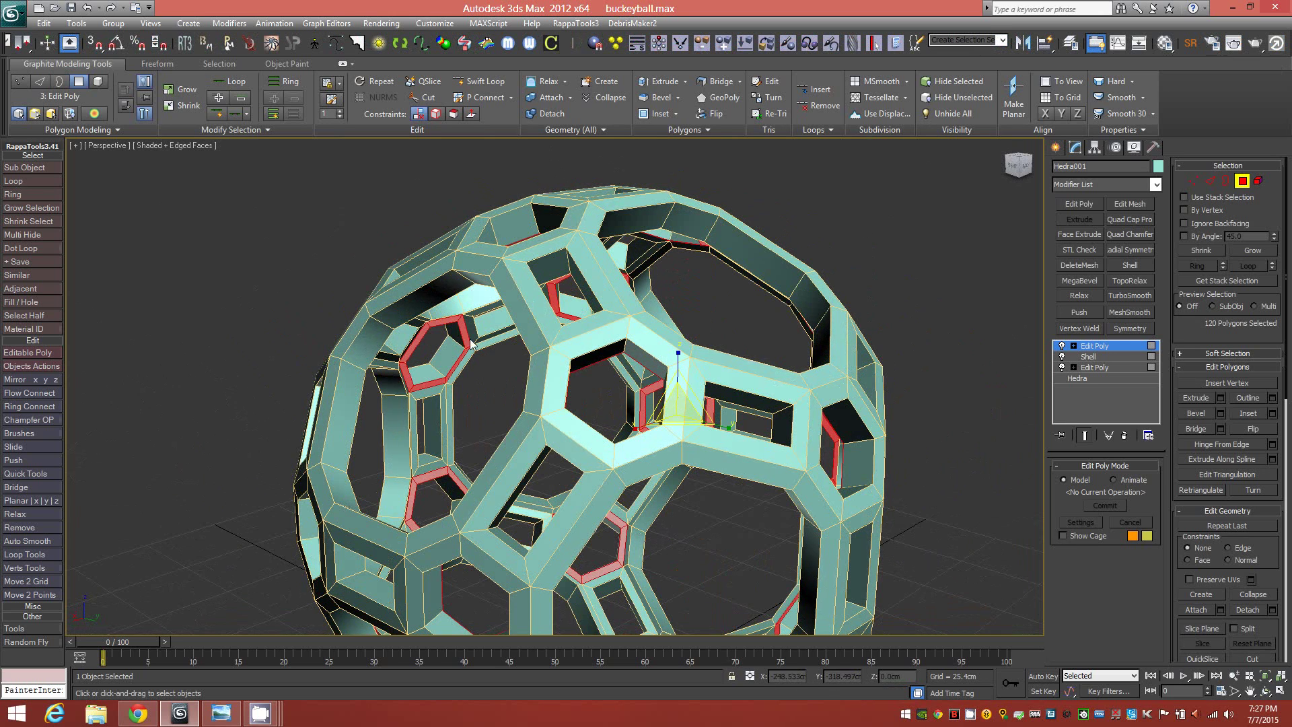
left_click(611, 397)
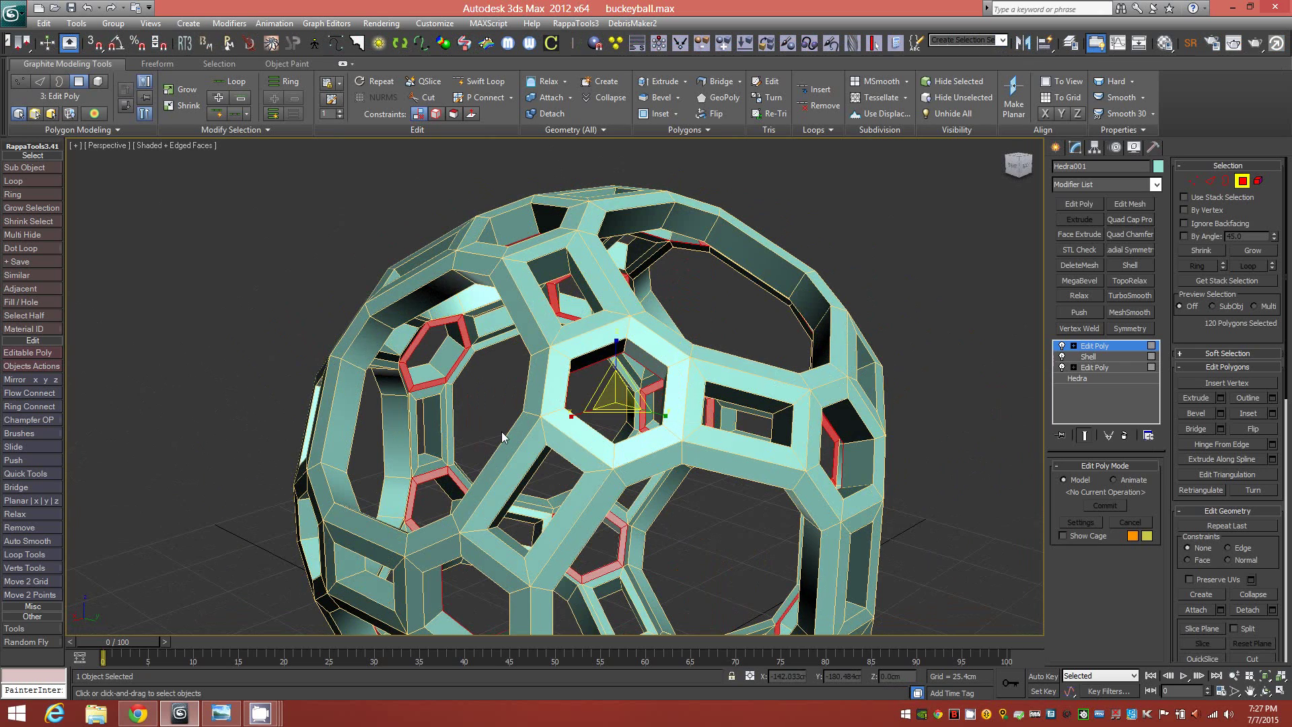
mouse_move(579, 475)
middle_mouse_down("alt")
mouse_move(624, 470)
mouse_move(583, 469)
middle_mouse_up("alt")
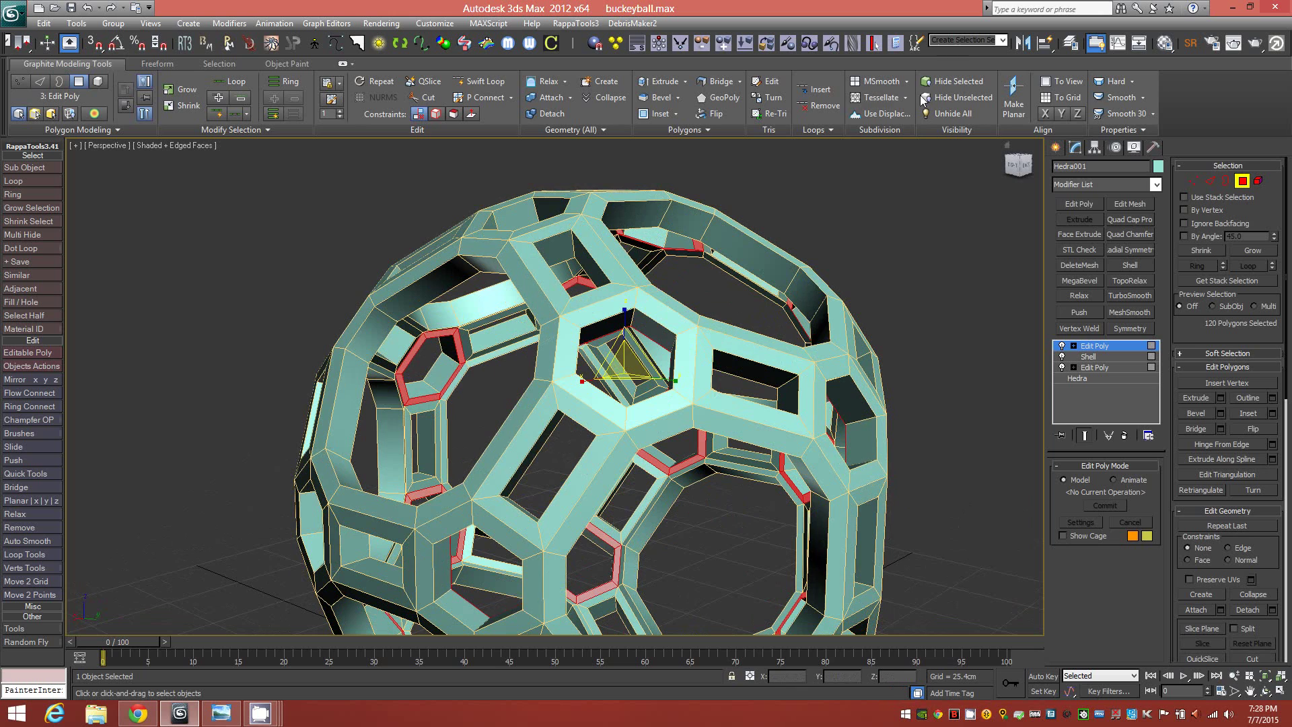
key("r")
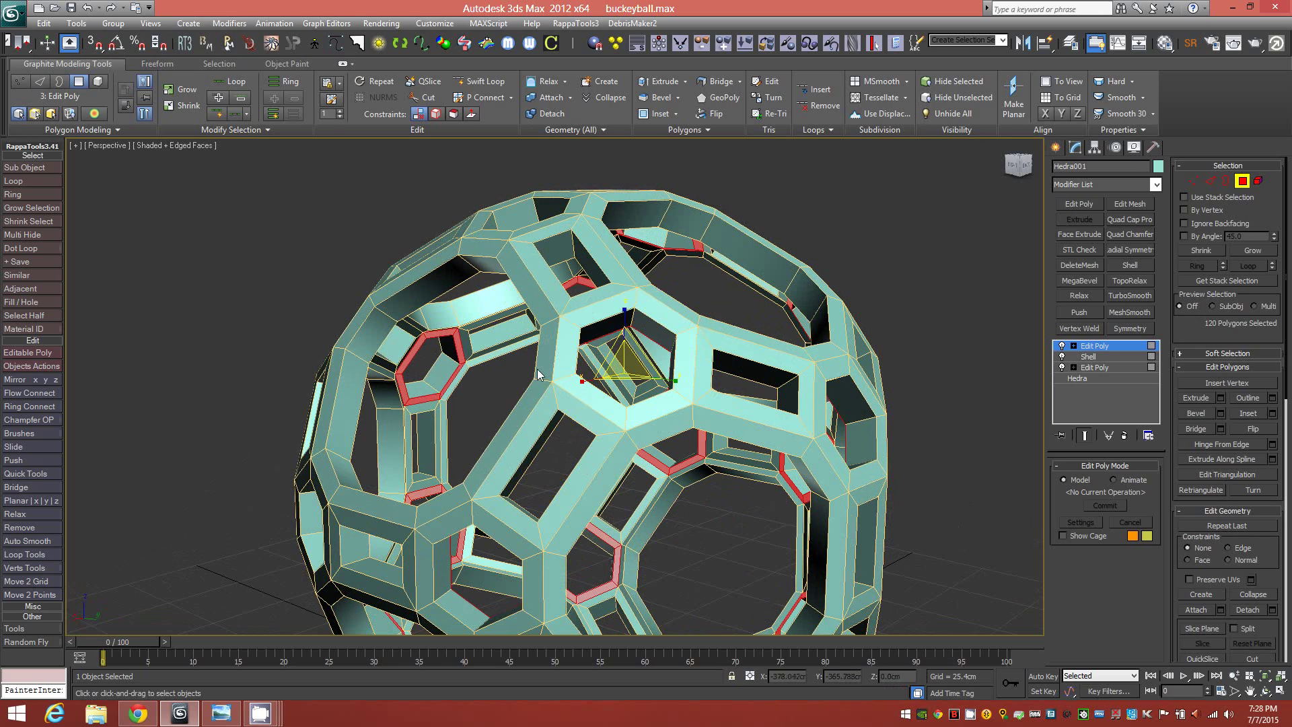
left_click(832, 336)
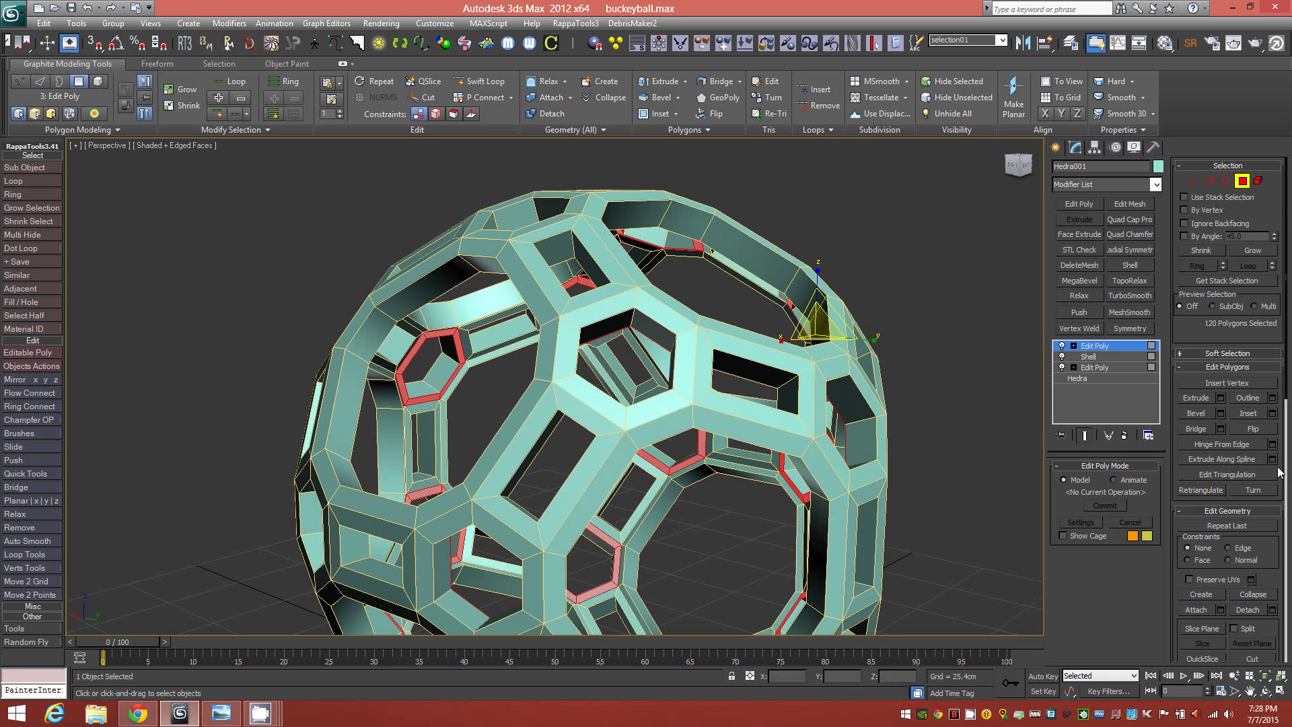
scroll(1281, 471, "down", 5)
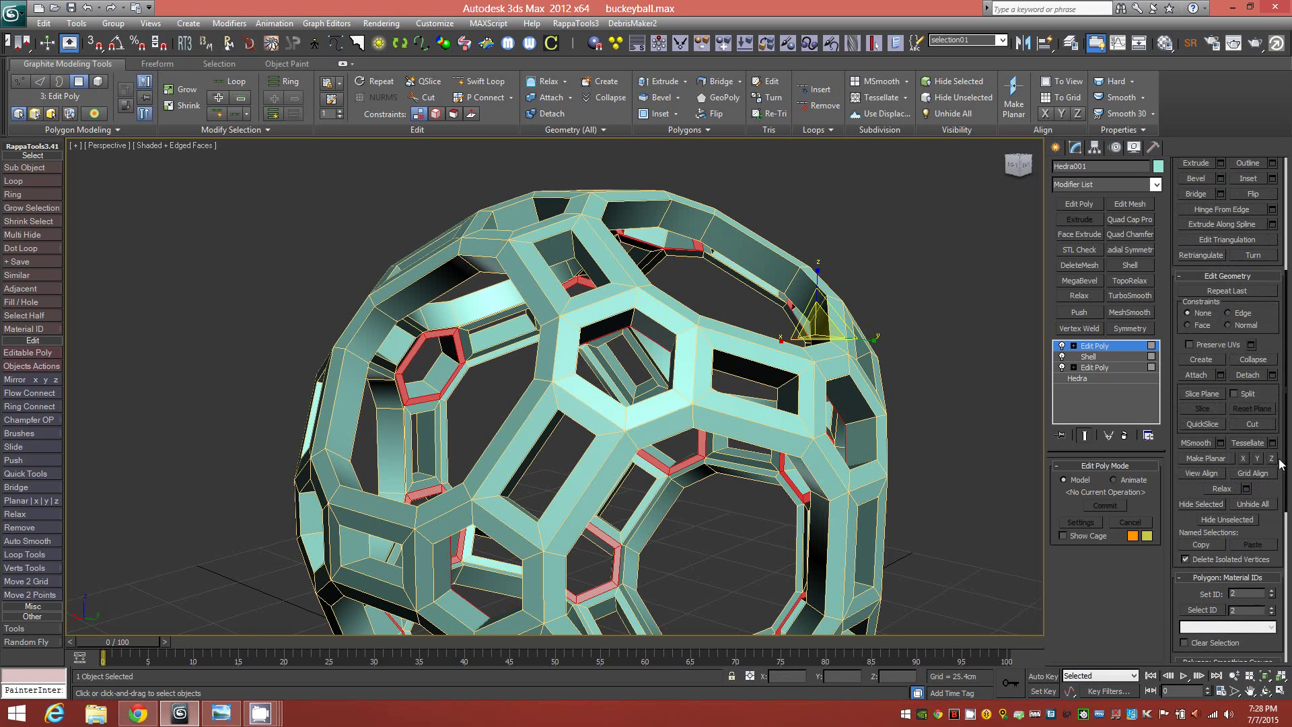
Unhide all the inner shells and clear the face selection.
left_click(1253, 504)
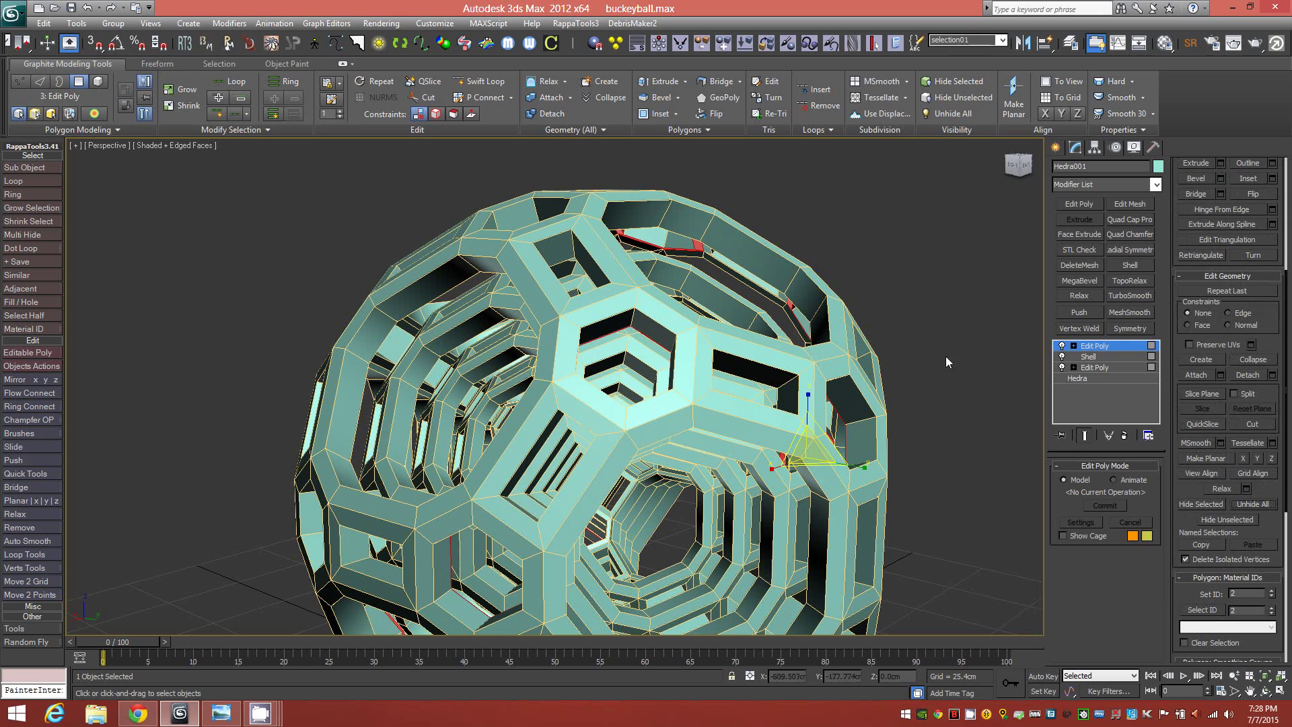
left_click(938, 384)
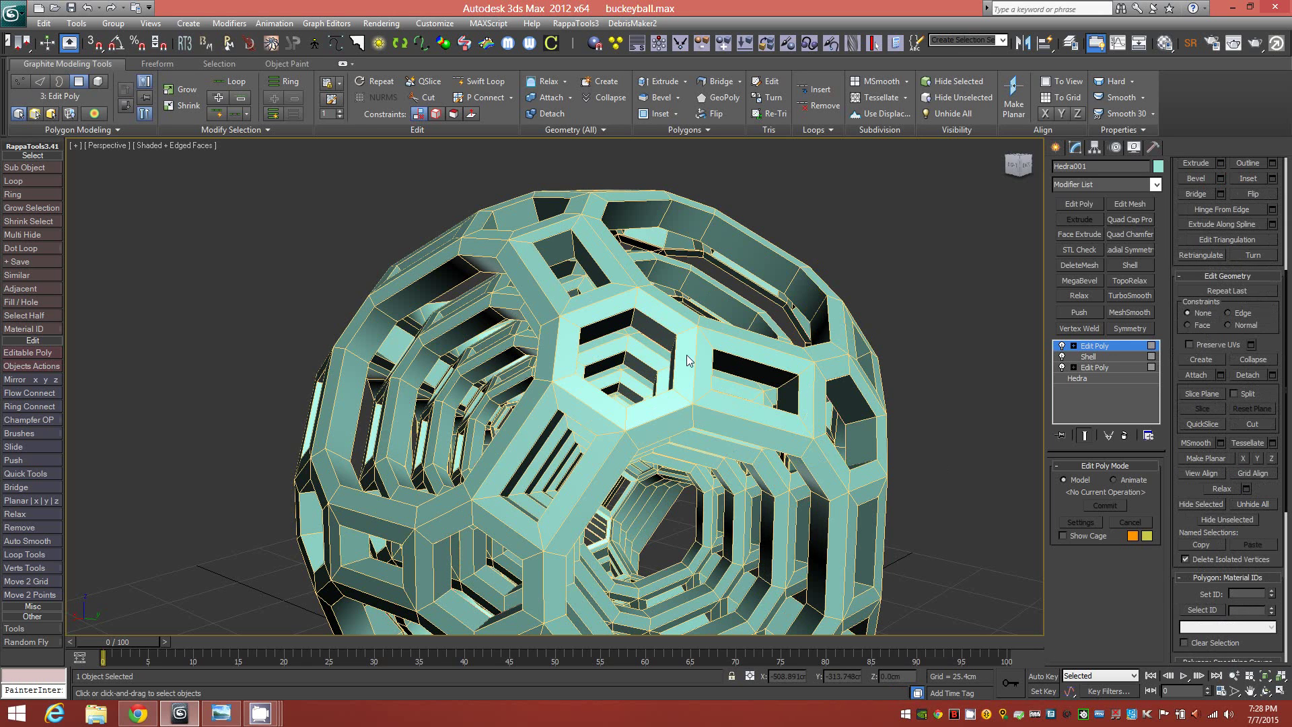
middle_click_drag(676, 368, 666, 374, "alt")
middle_click_drag(753, 380, 735, 395)
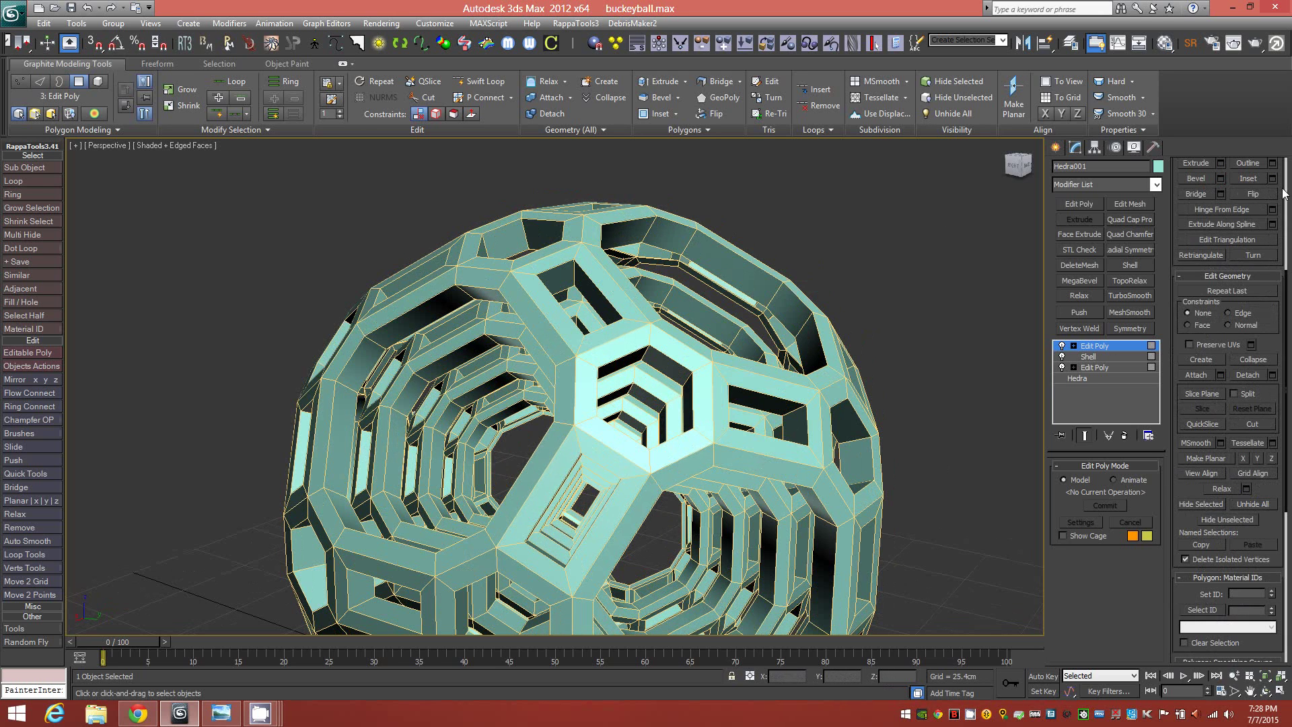
Isolate one inner lattice shell with Hide Unselected and select all its polygons.
key("5")
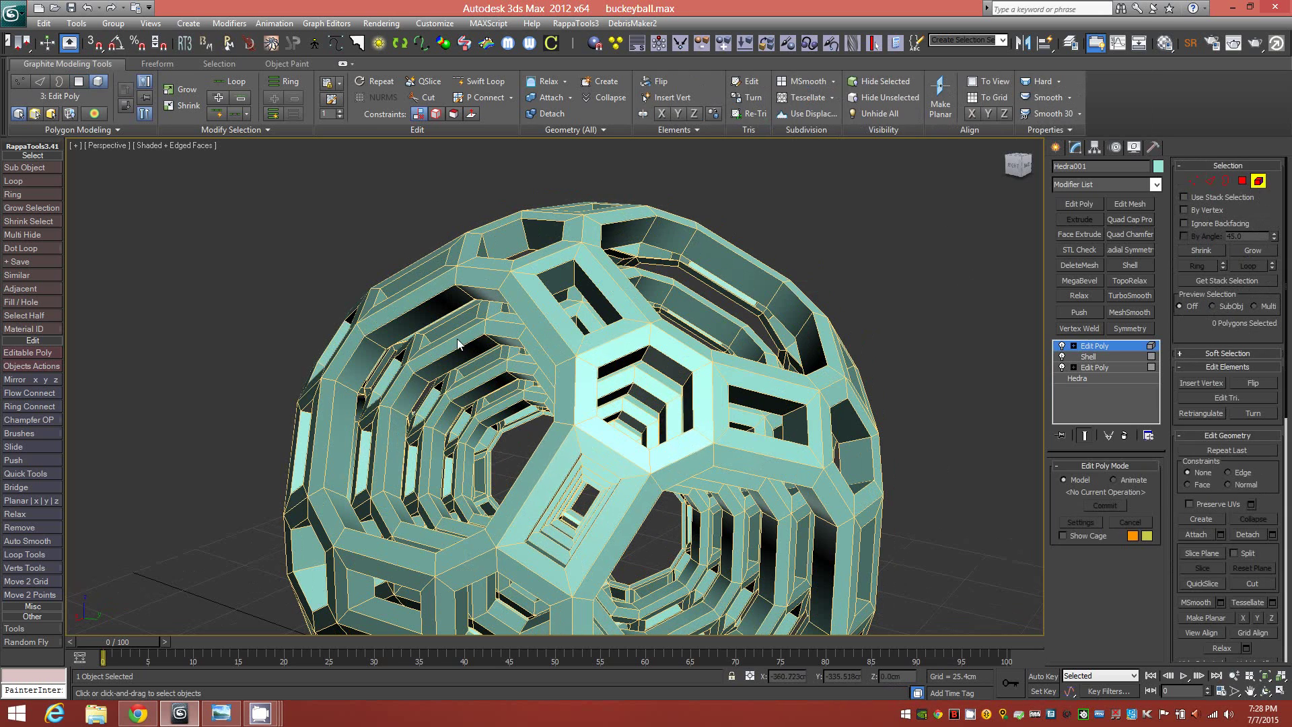
left_click(459, 344)
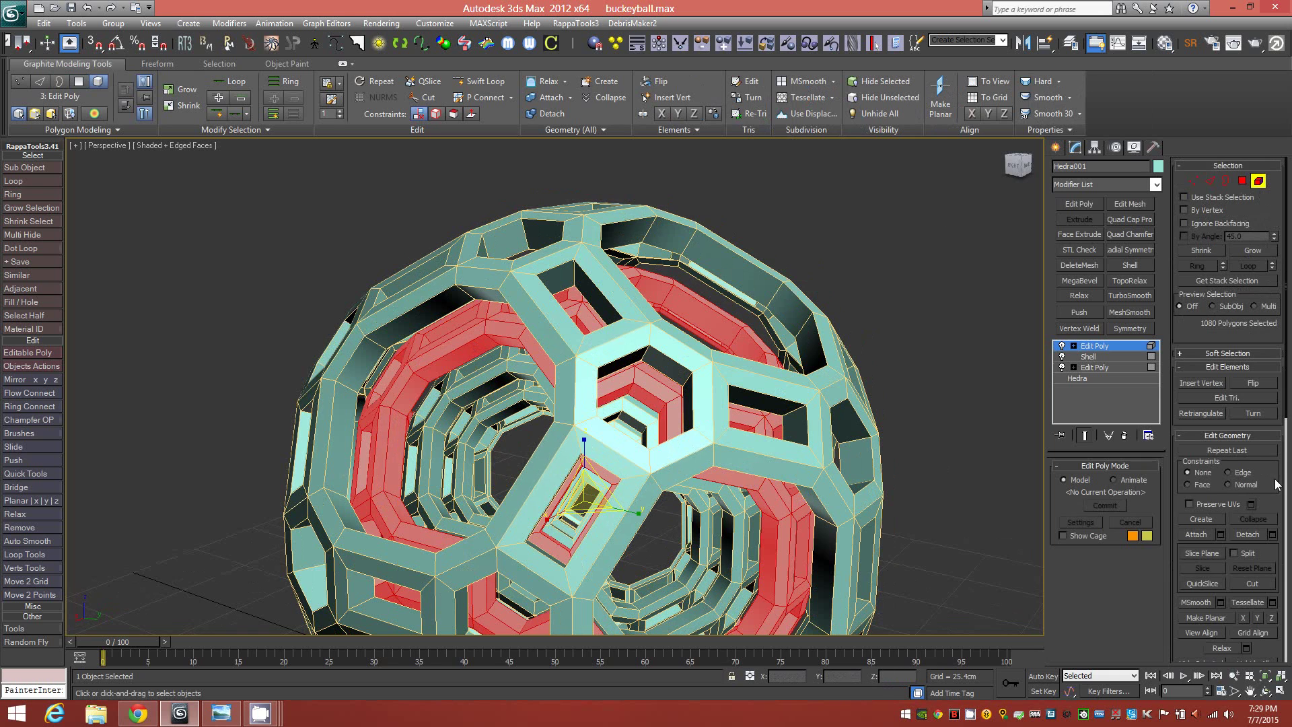
left_click_drag(1279, 484, 1276, 287)
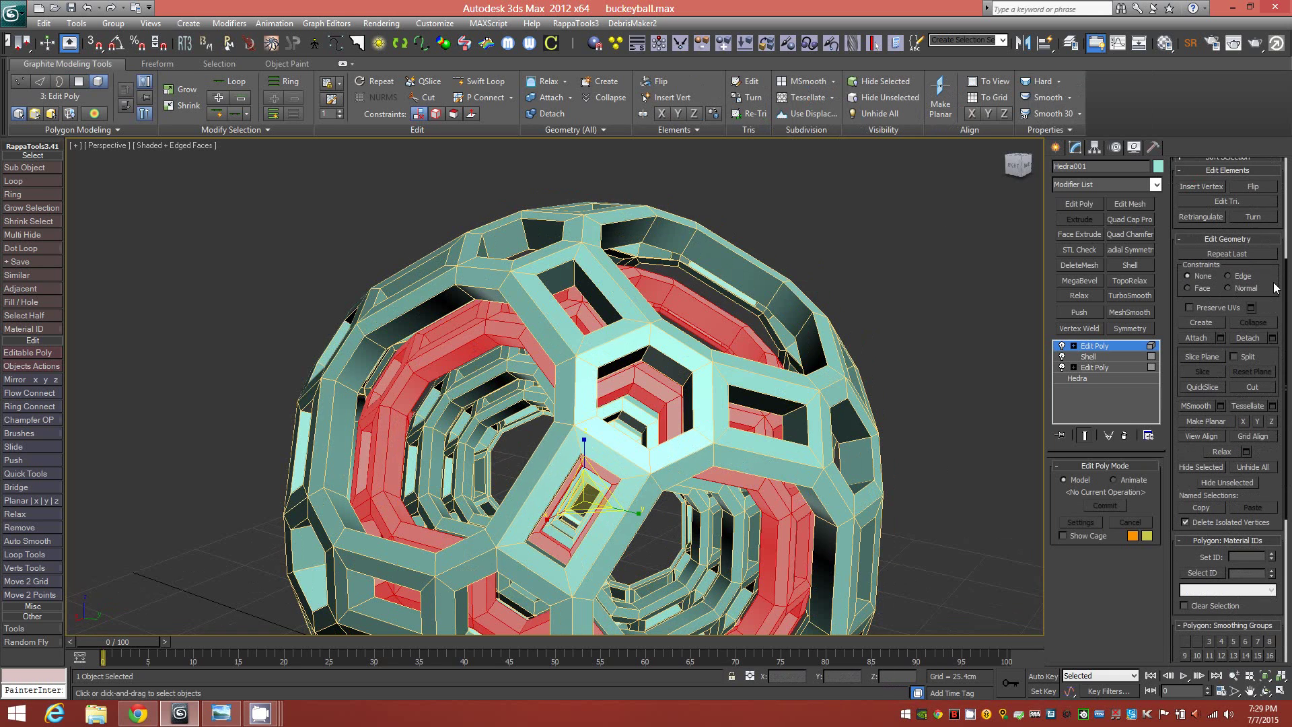
left_click(1242, 482)
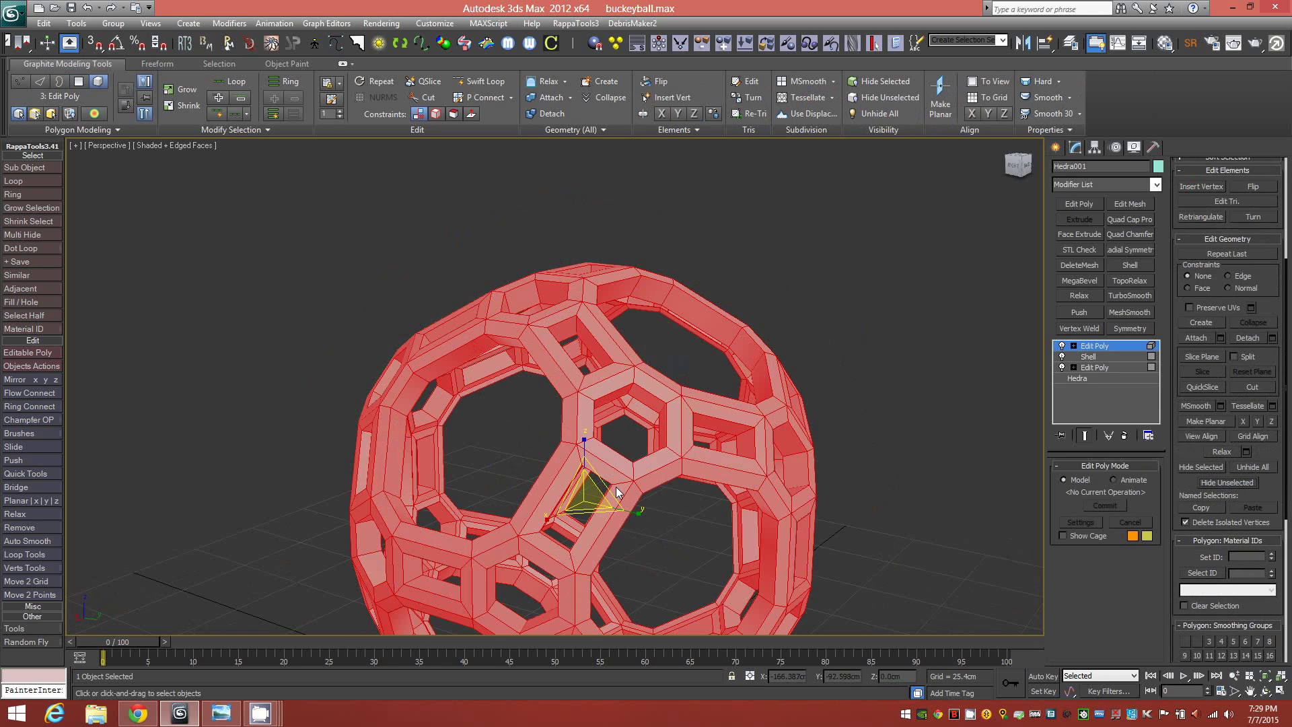
middle_click_drag(551, 433, 570, 458, "alt")
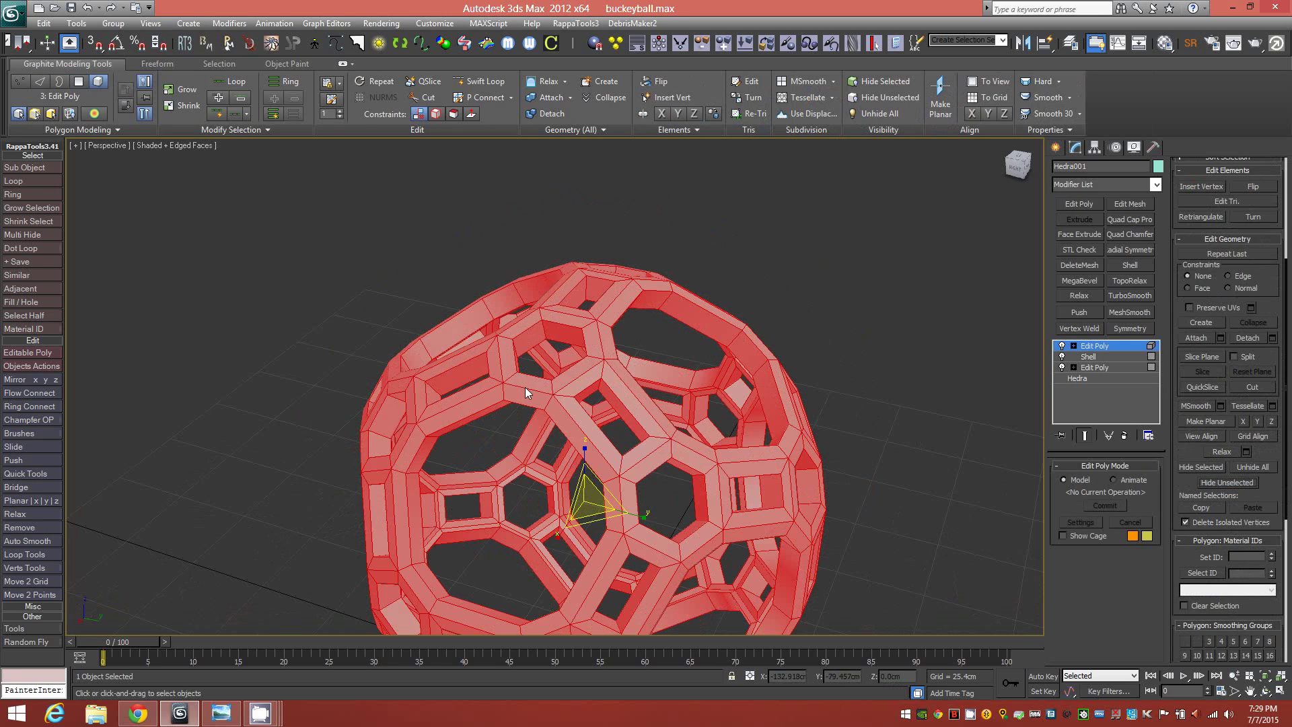
left_click(878, 364)
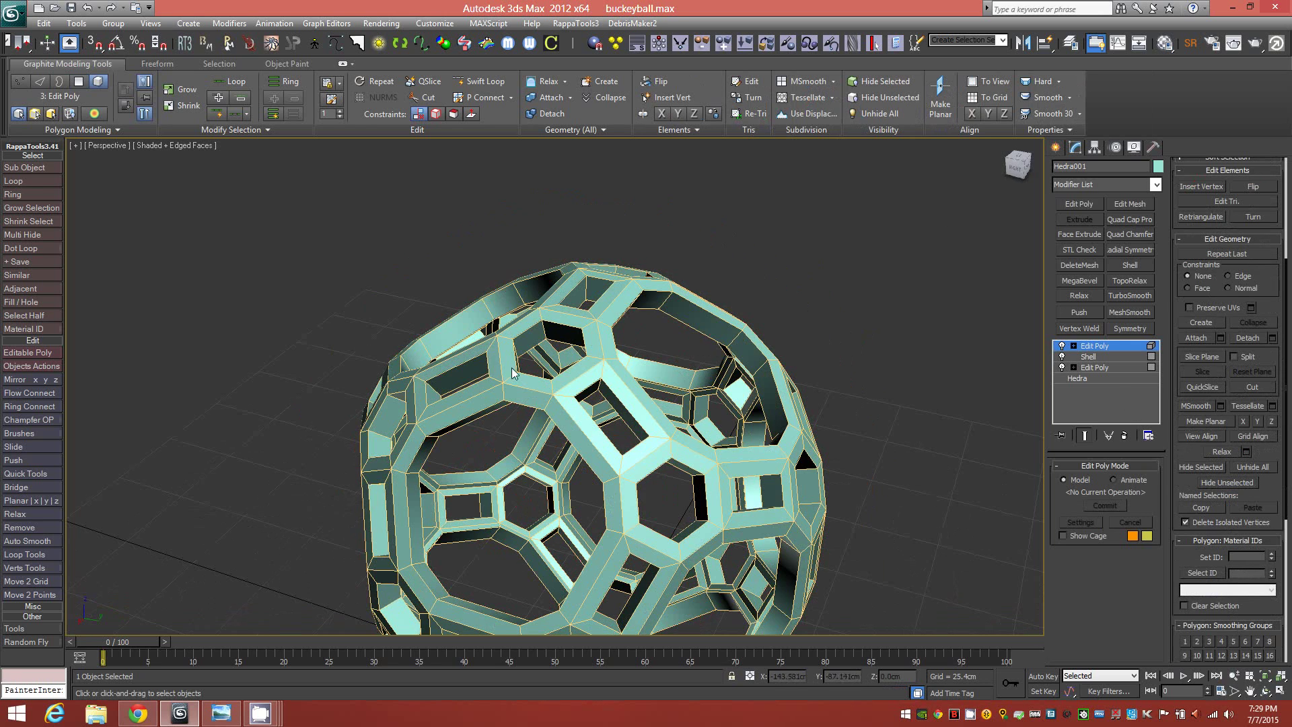
key("ctrl+a")
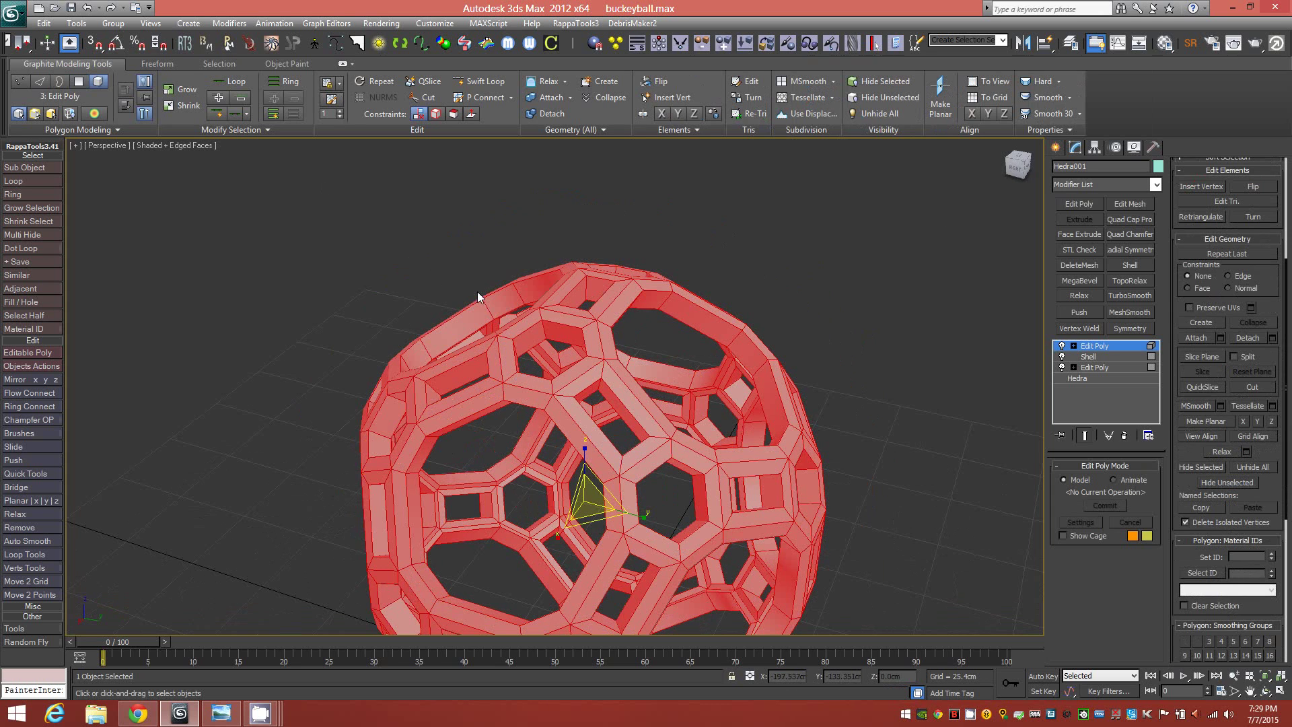
Select three hexagon face rings and Shift-move them to clone as a new element.
key("4")
left_click(510, 360)
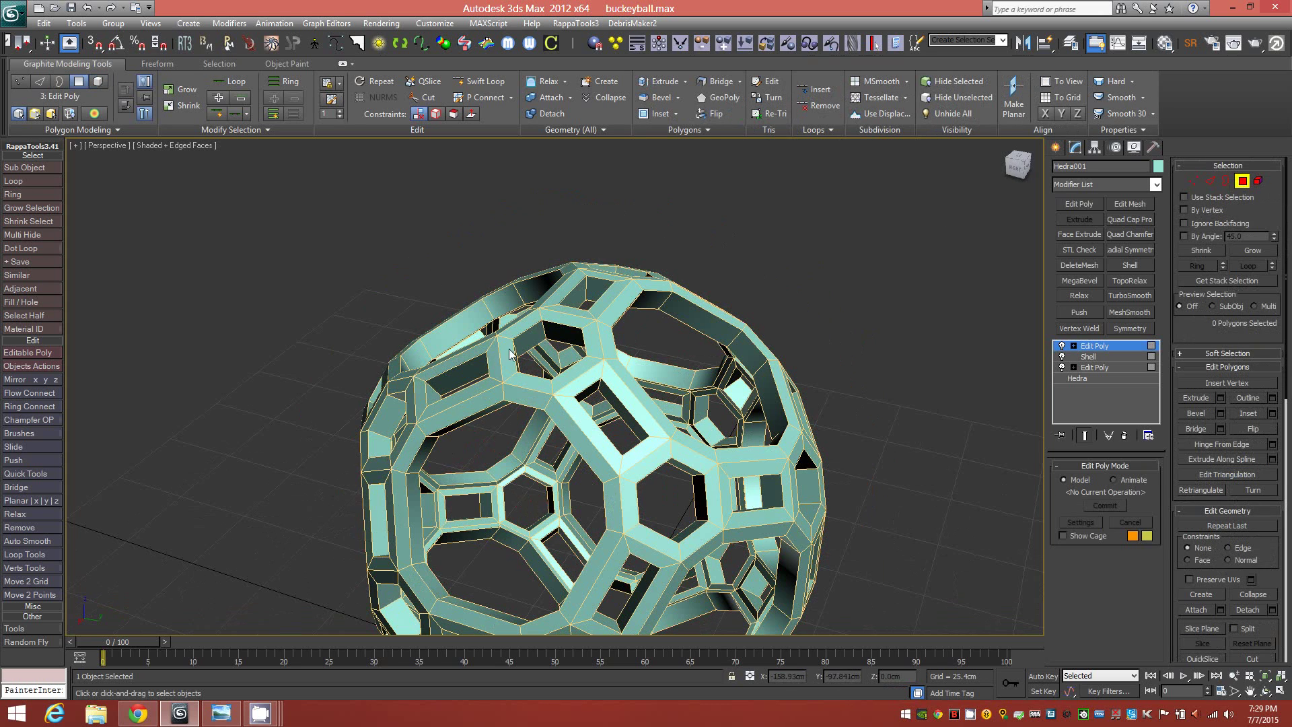
left_click(524, 381, "shift")
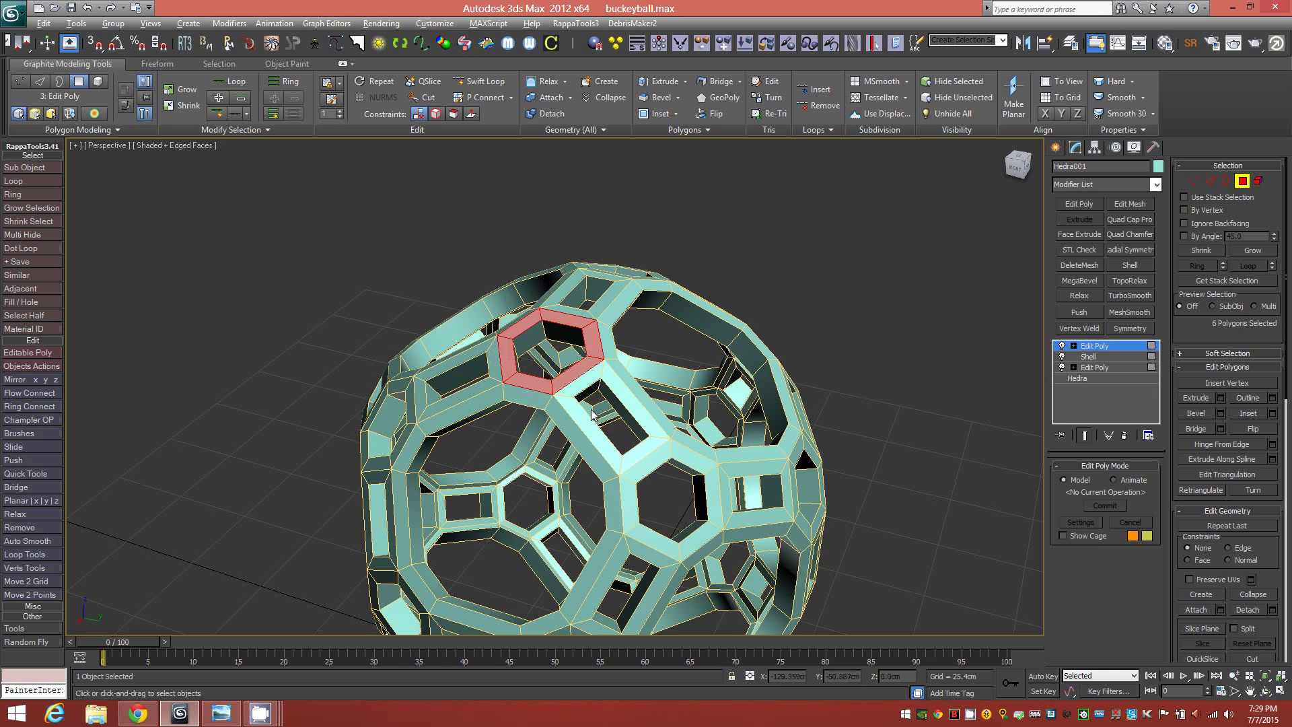
middle_click_drag(592, 412, 537, 408, "alt")
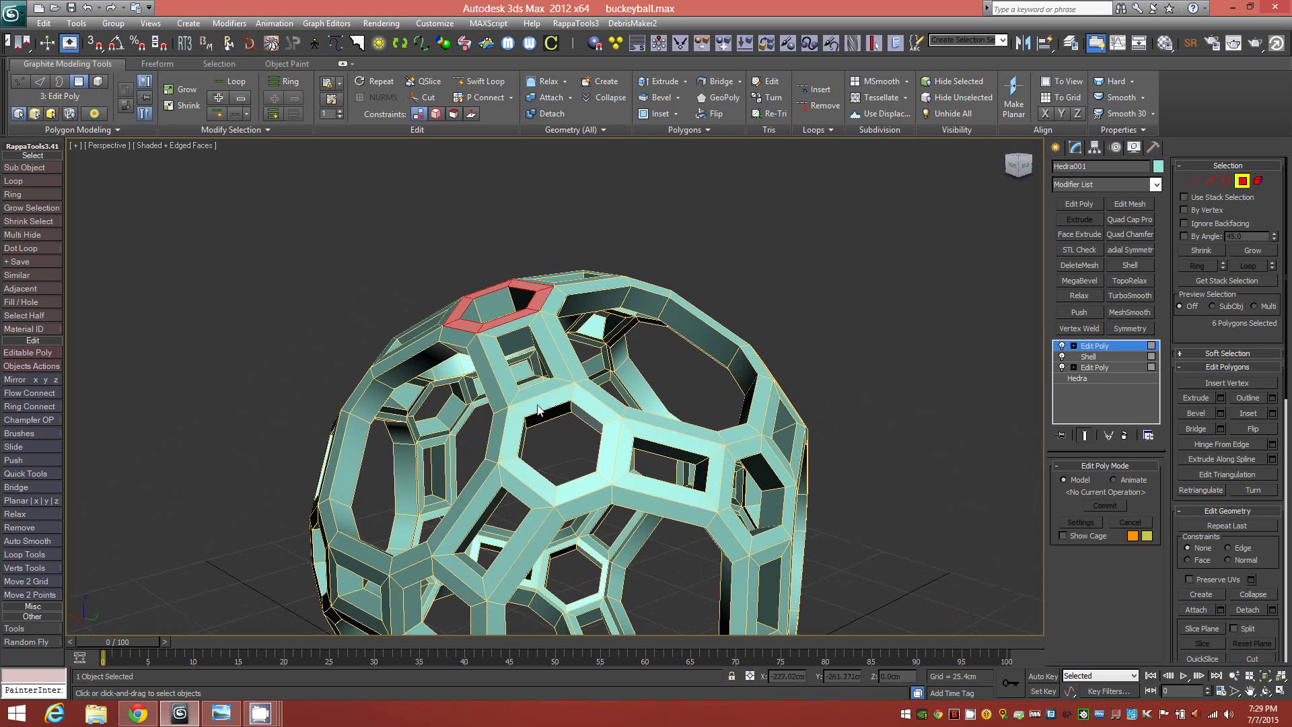
left_click(537, 408, "ctrl")
left_click(604, 418, "shift")
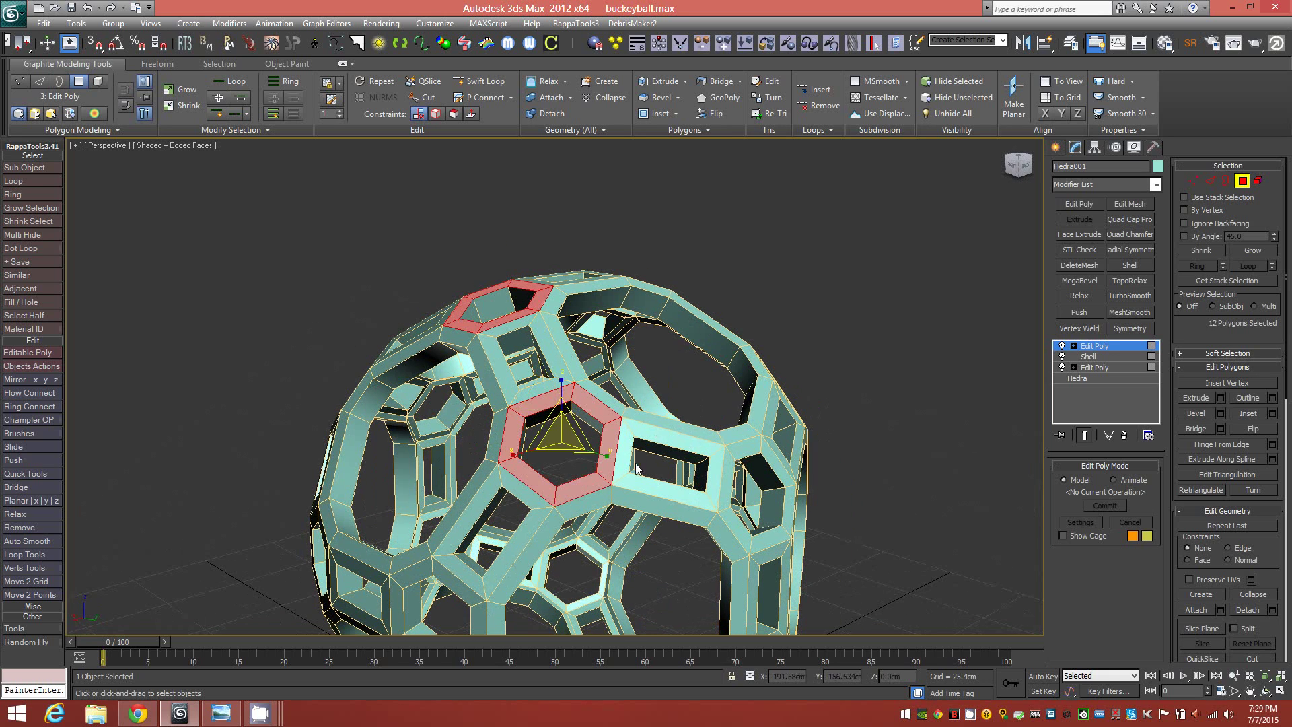
middle_click_drag(529, 442, 628, 421, "alt")
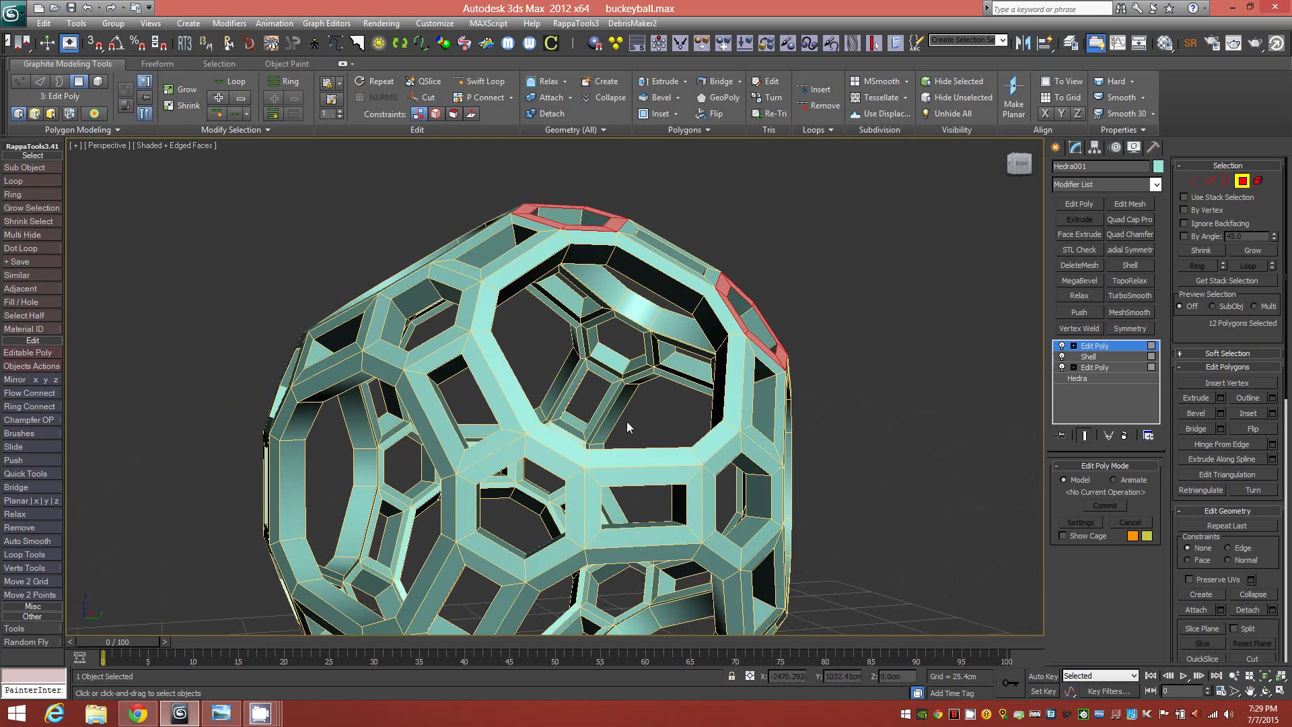
left_click(562, 473, "ctrl")
left_click_drag(562, 473, 567, 471, "shift")
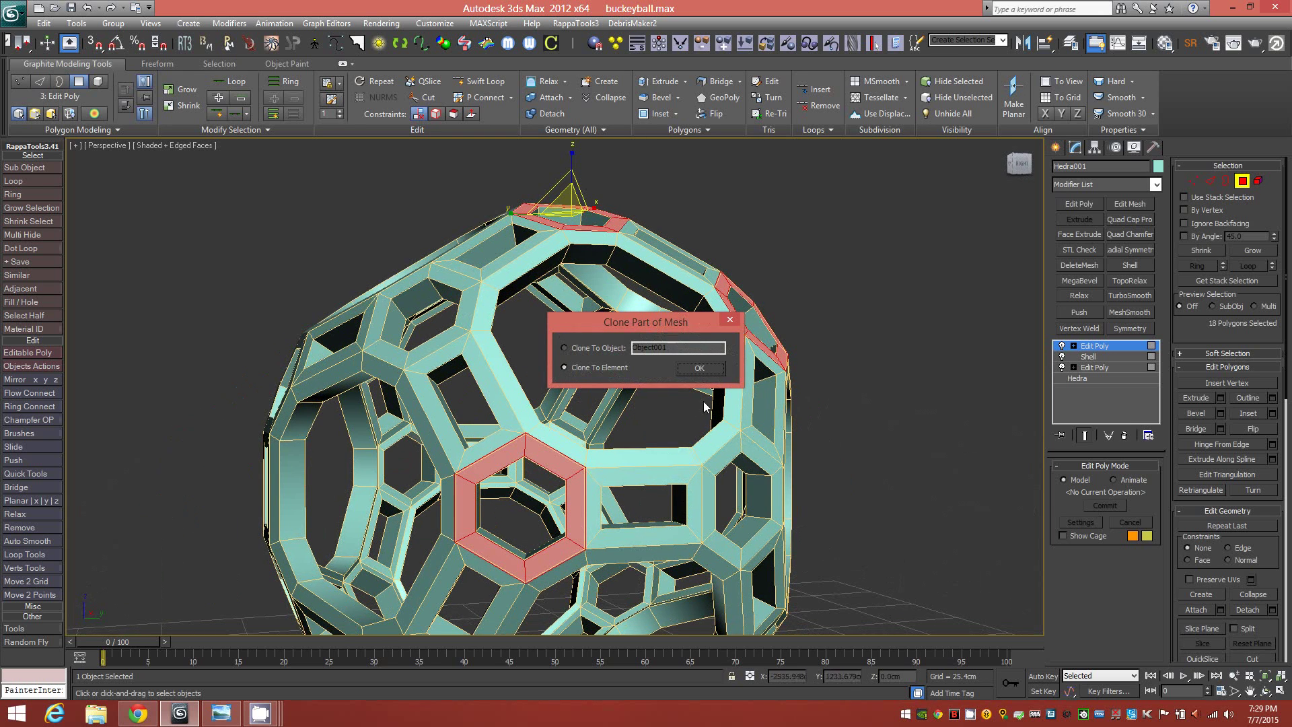
left_click(712, 370)
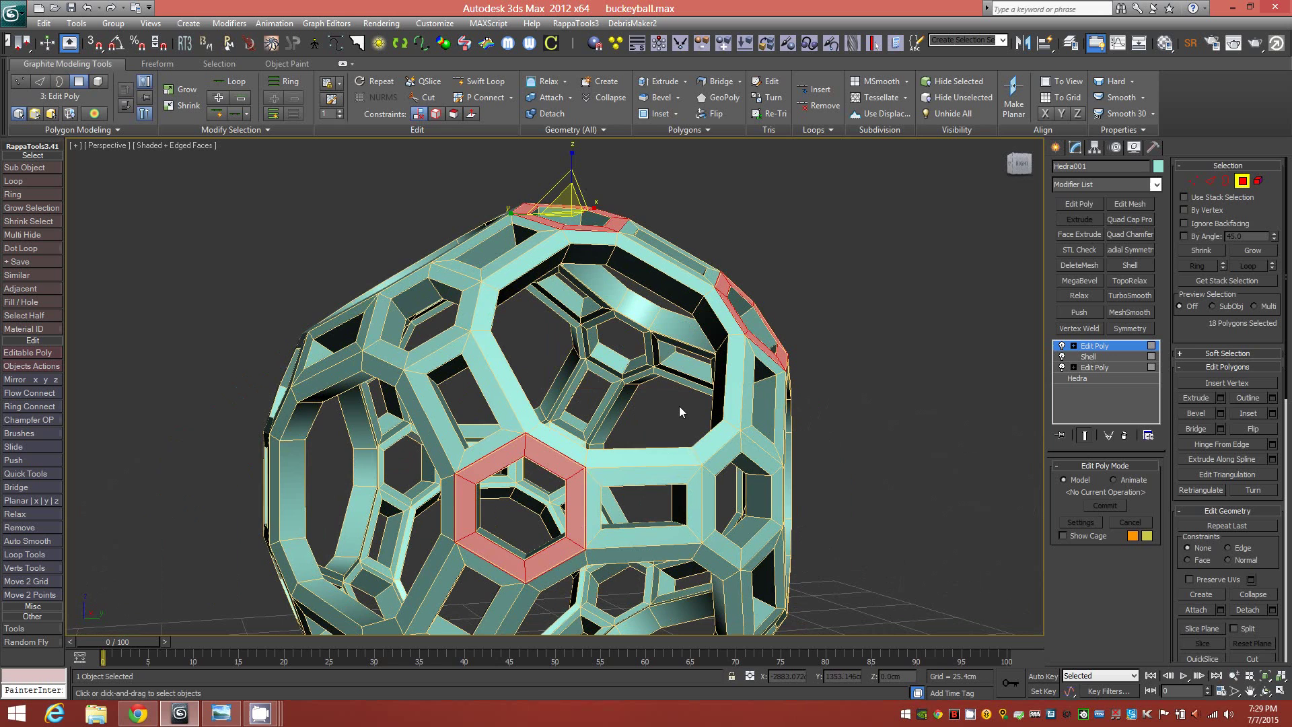
Add two more hexagon rings, including the left one, to the selection.
middle_click_drag(616, 416, 639, 424, "alt")
left_click(469, 389, "ctrl")
left_click(439, 394, "ctrl")
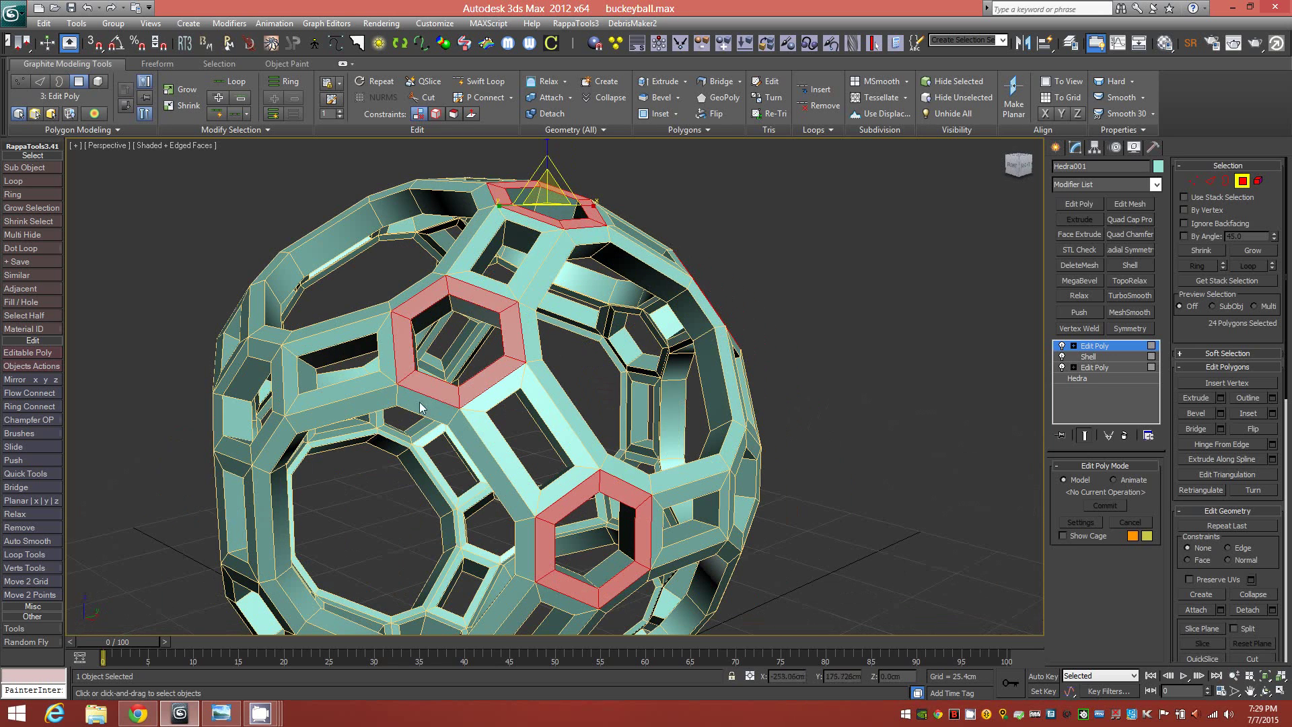
middle_click_drag(403, 427, 526, 374, "alt")
left_click(527, 352, "ctrl")
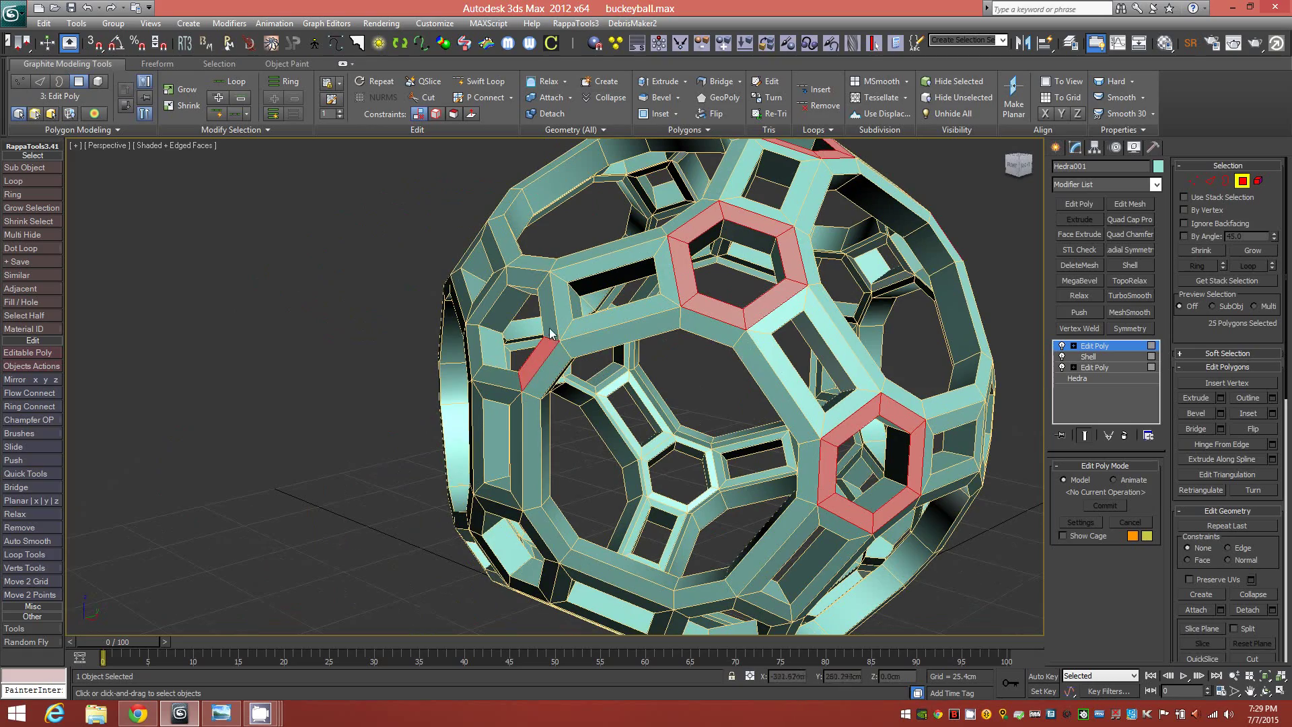
left_click(548, 329, "shift")
middle_click_drag(606, 401, 472, 393, "alt")
Add the small and inner hexagon rings, bringing the selection to 48 polygons.
middle_click_drag(694, 361, 680, 359, "alt")
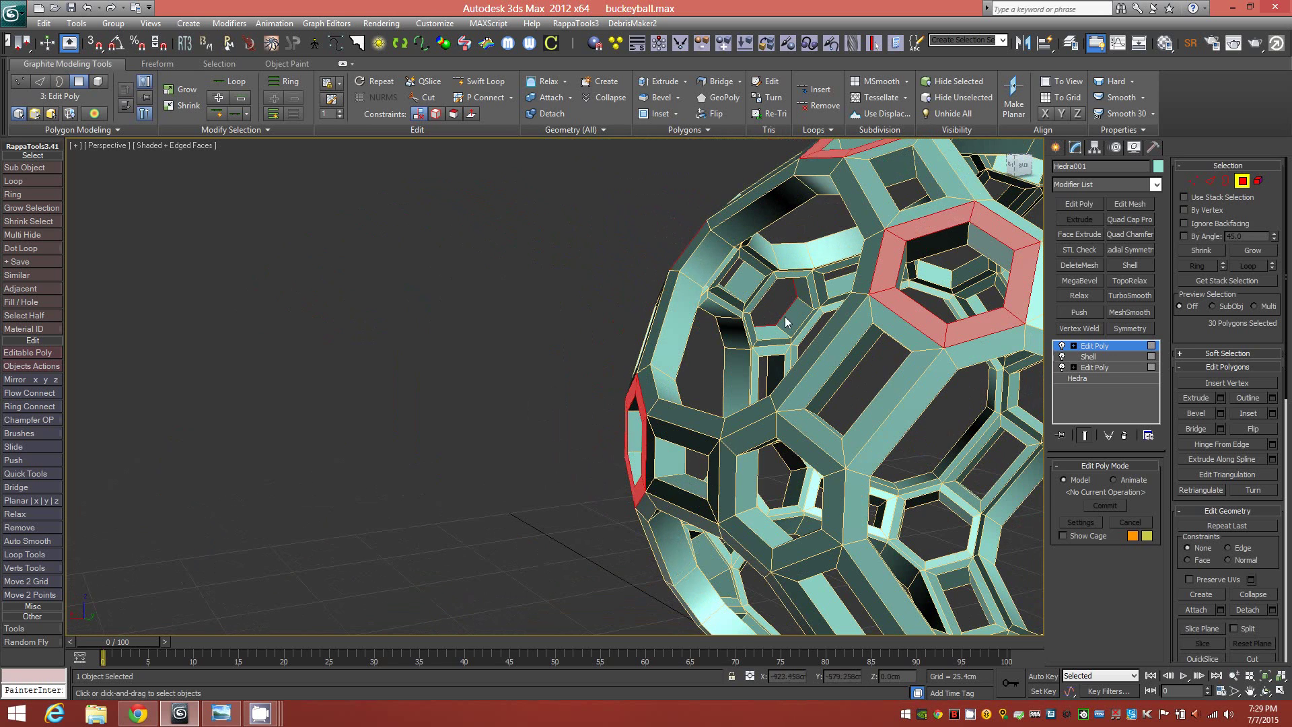
middle_click_drag(809, 336, 735, 381, "alt")
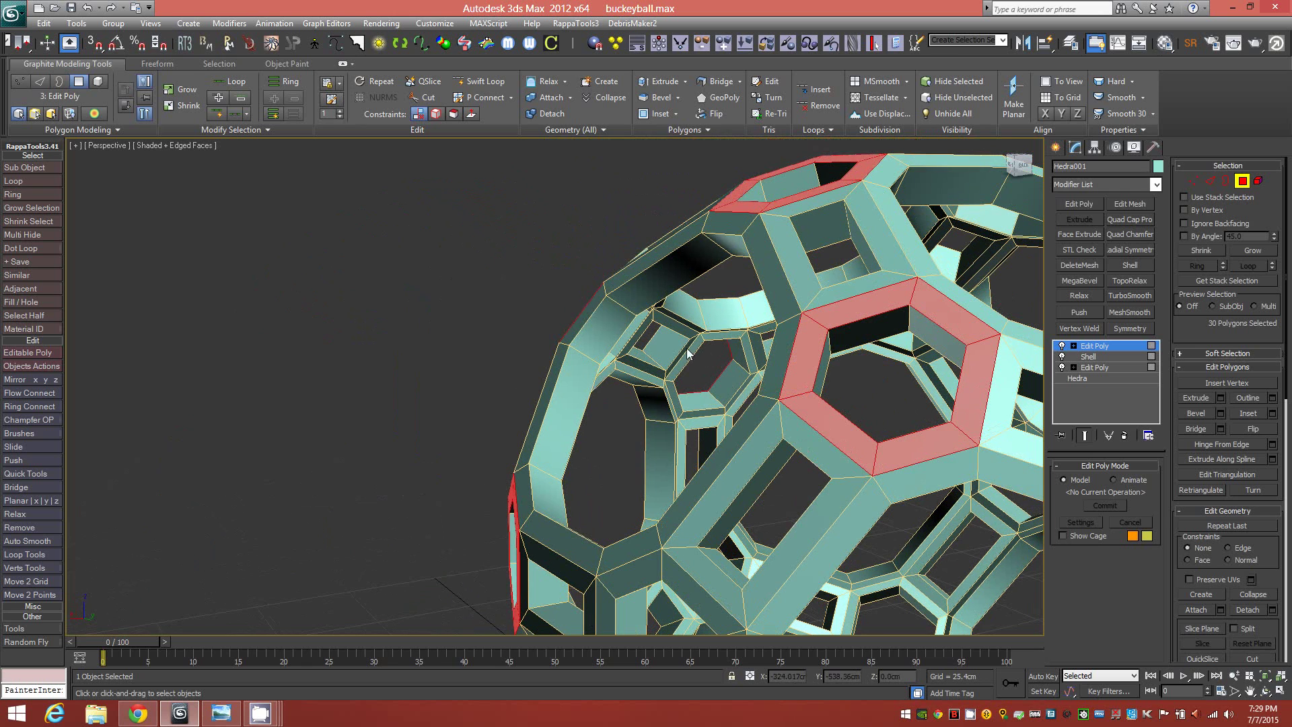
left_click(720, 338, "ctrl")
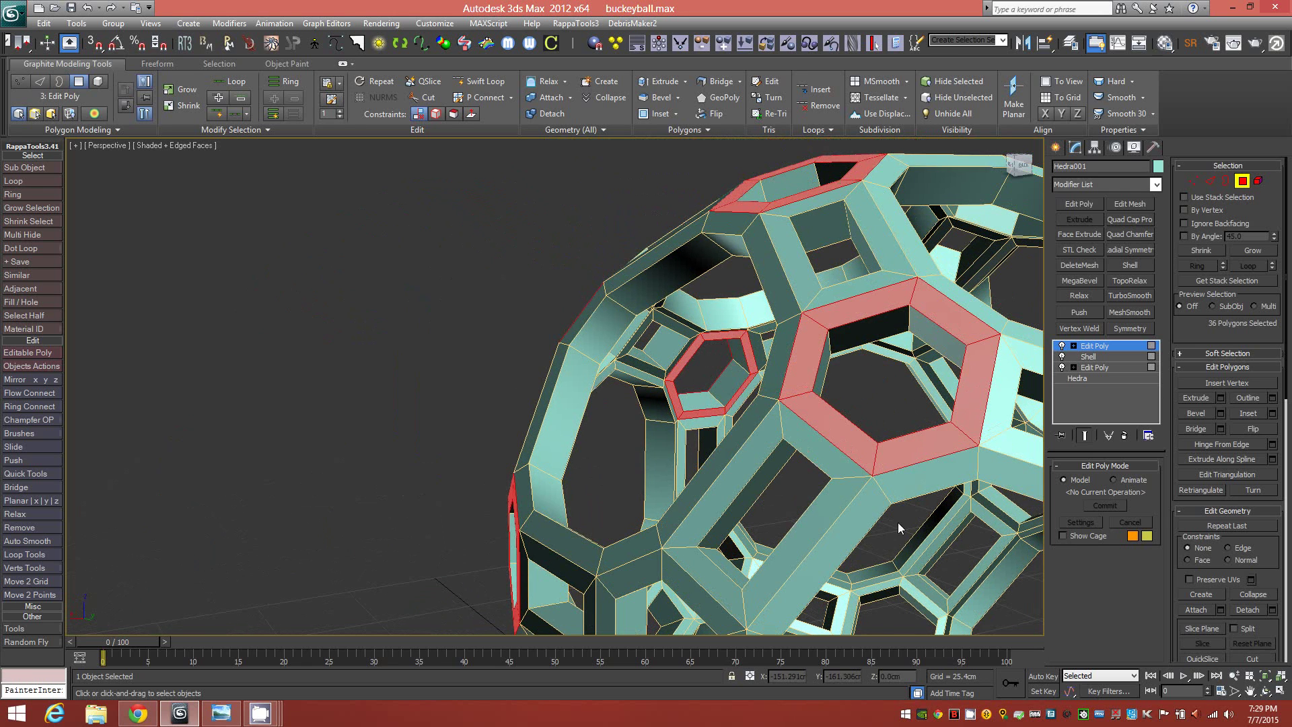
middle_click_drag(897, 523, 841, 519, "alt")
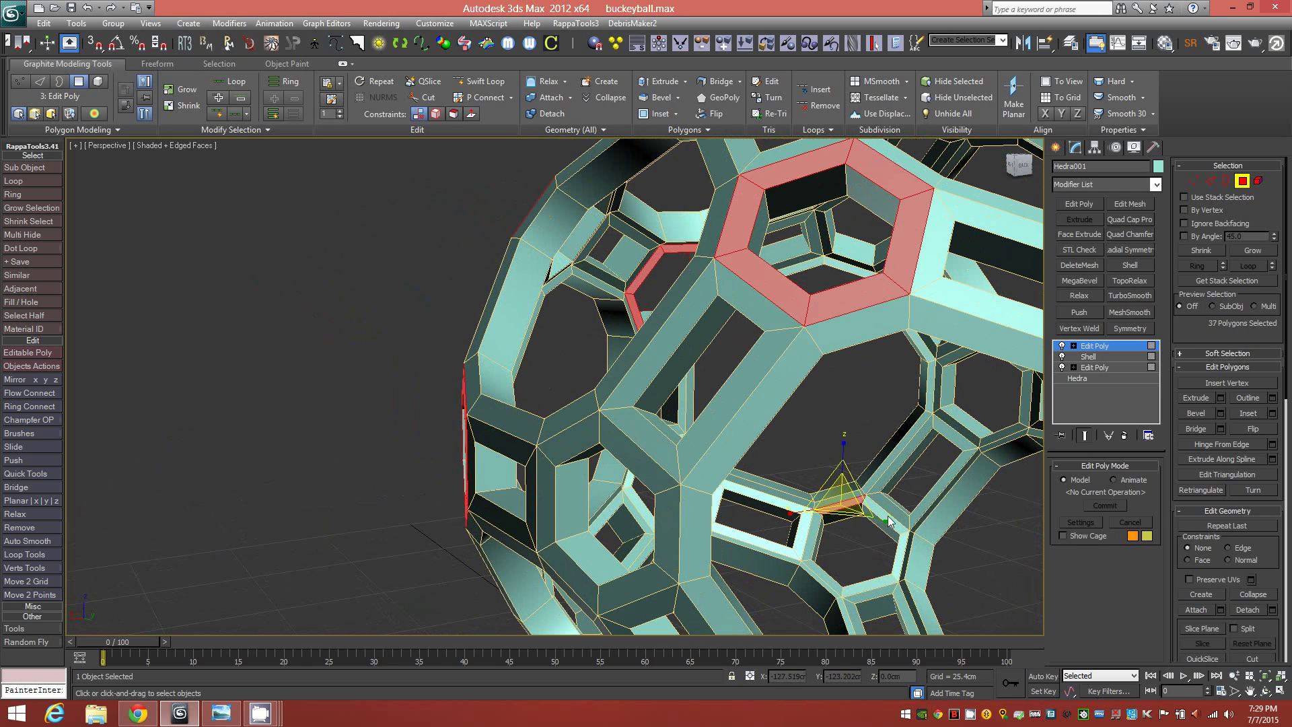
left_click(894, 536, "ctrl")
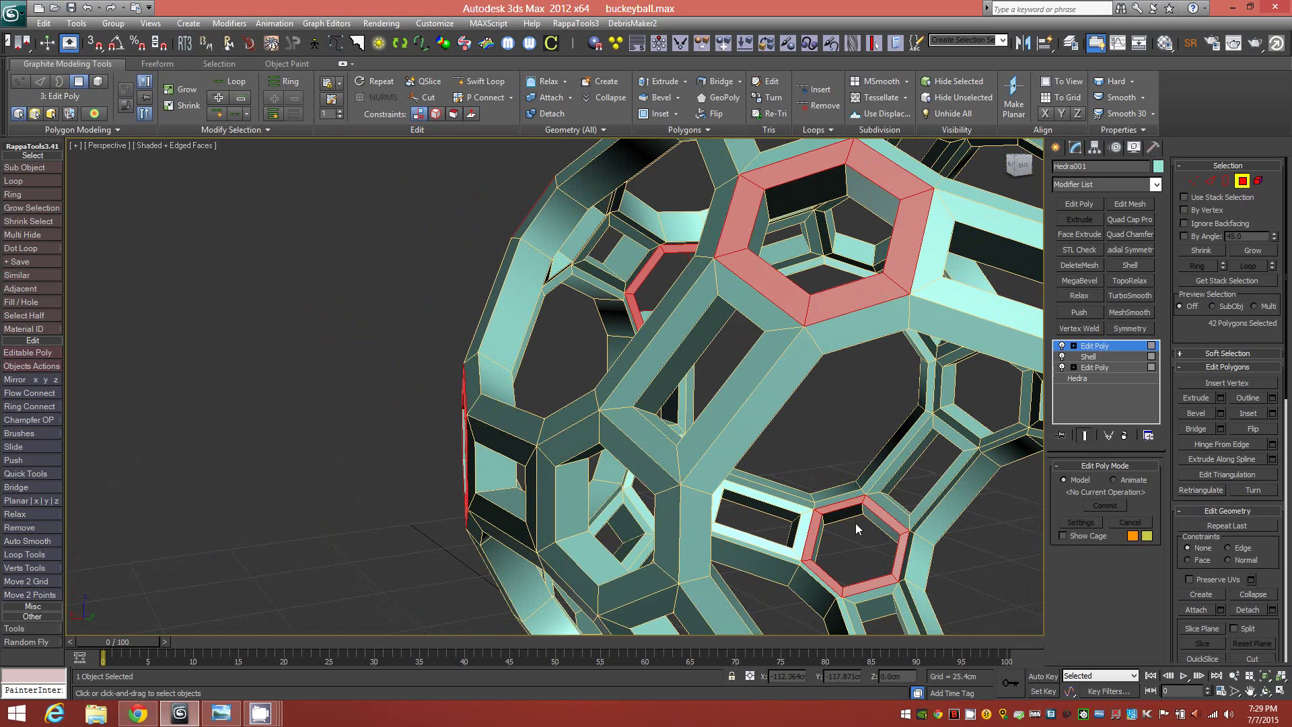
middle_click_drag(855, 523, 636, 414, "alt")
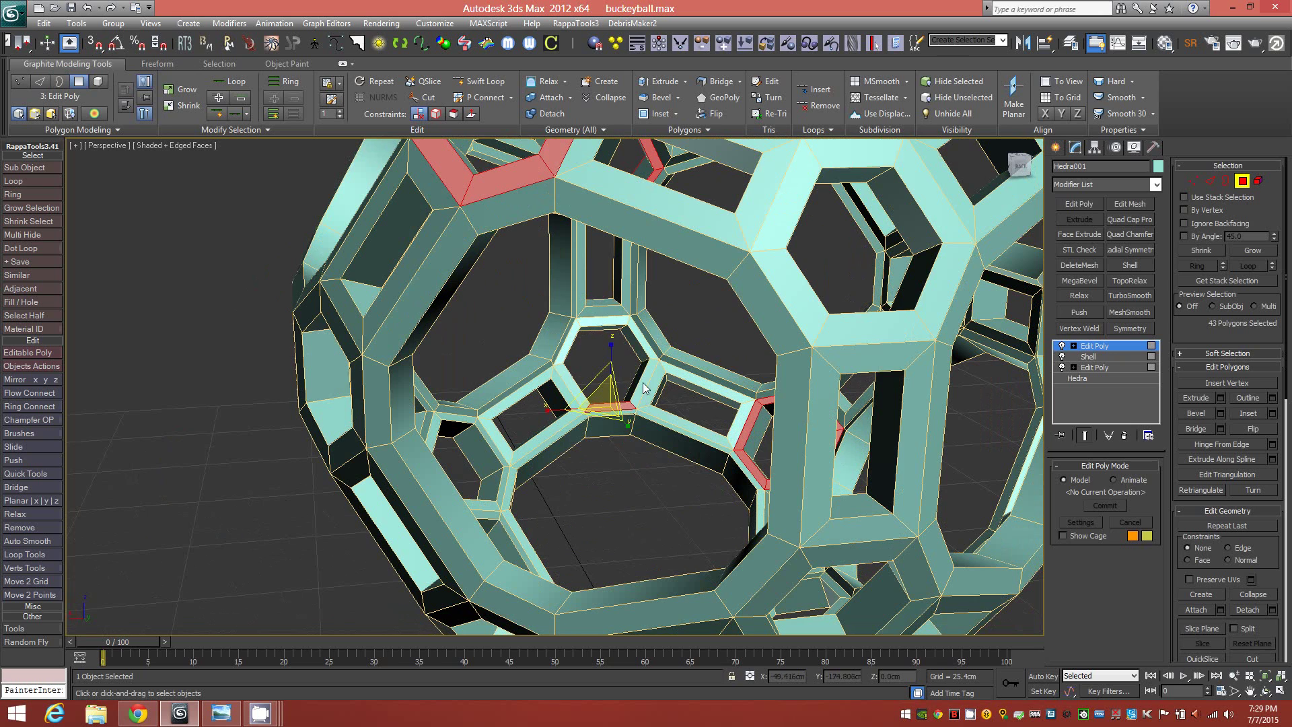
left_click(610, 407, "ctrl")
middle_click_drag(610, 407, 631, 443, "alt")
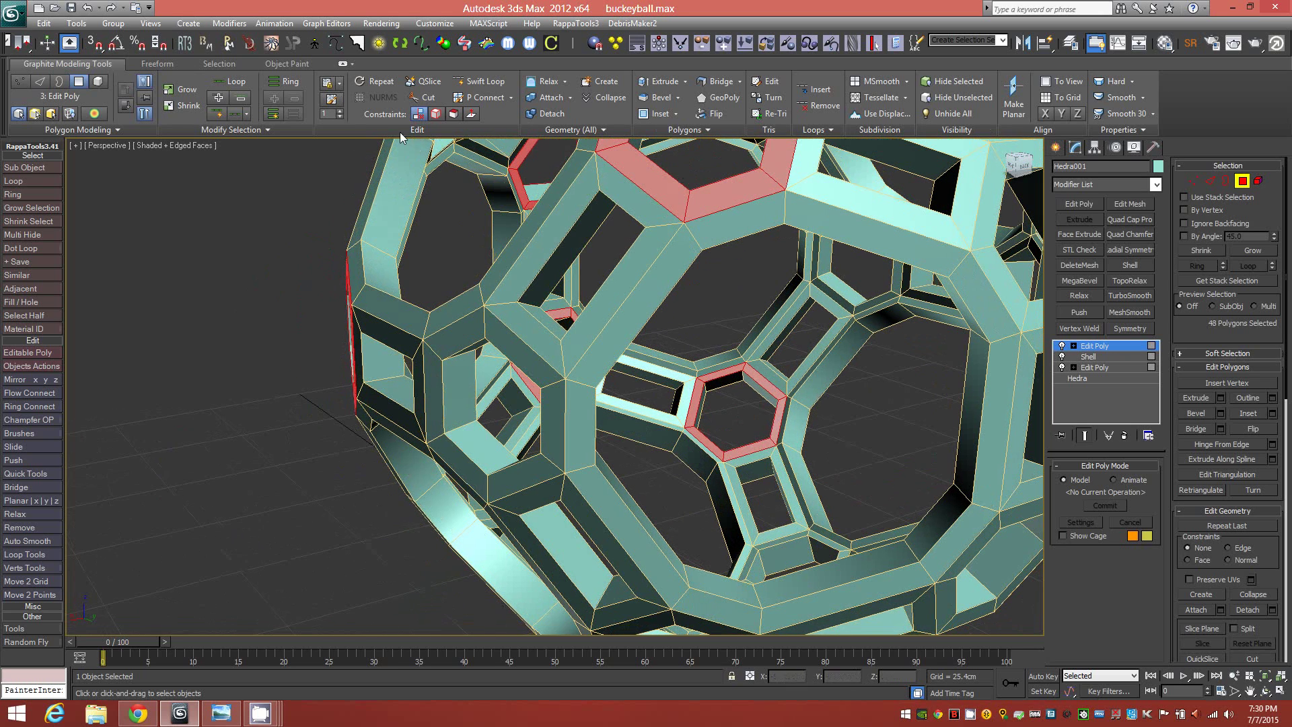
Grow the selection with Similar to 240 hexagon-ring faces and save it as selection02.
left_click(267, 129)
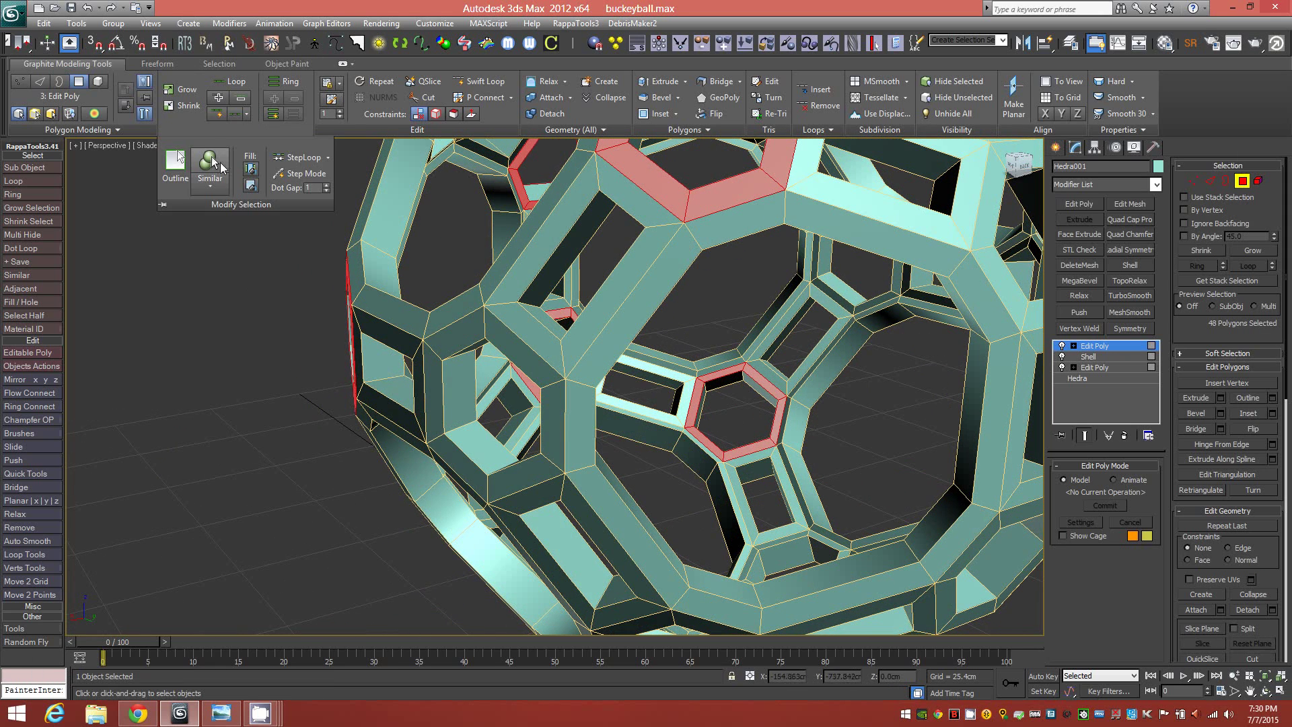
left_click(209, 165)
middle_click_drag(713, 402, 740, 419, "alt")
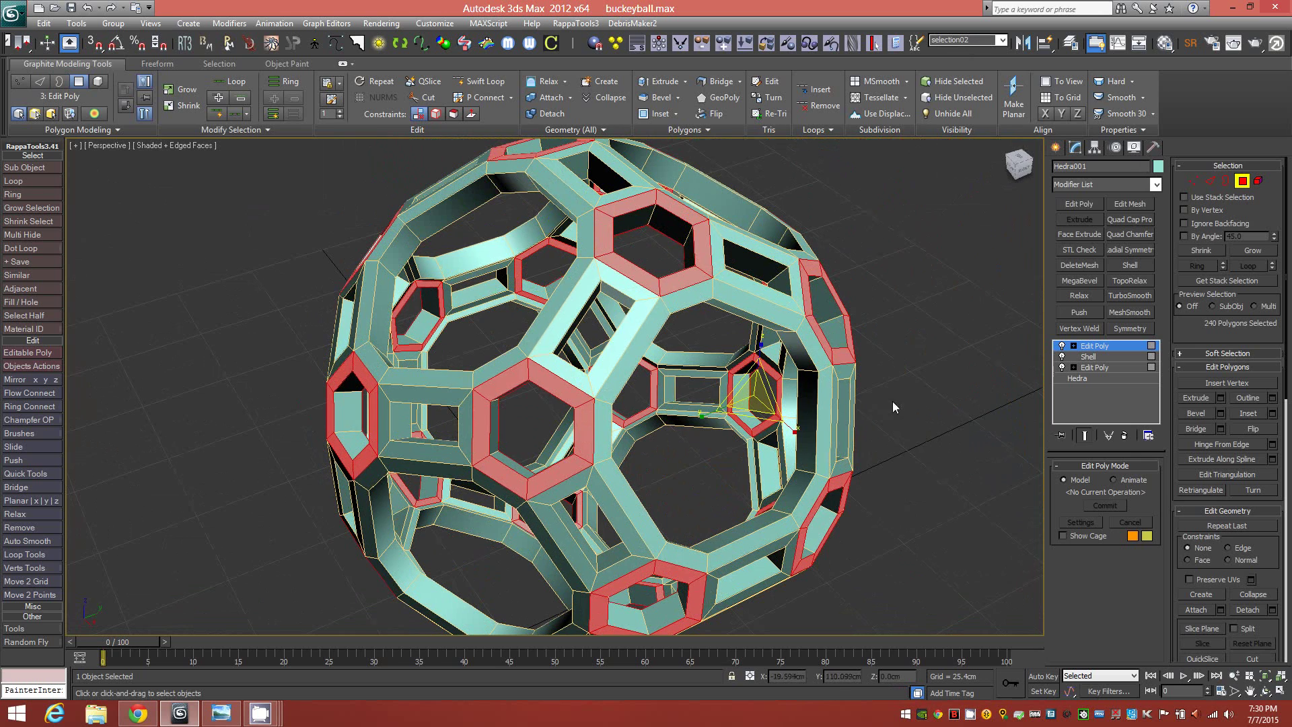
left_click(1002, 39)
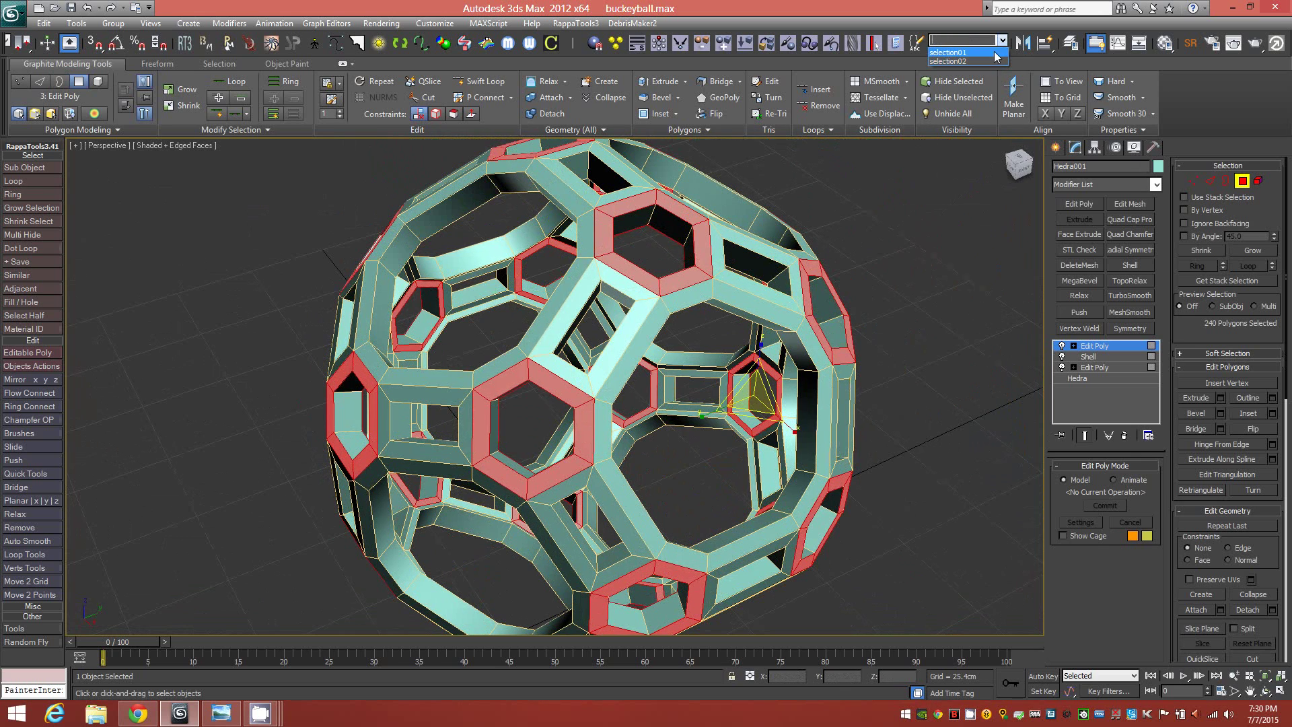
Unhide all the hidden shells.
left_click(913, 341)
left_click_drag(1279, 583, 1279, 249)
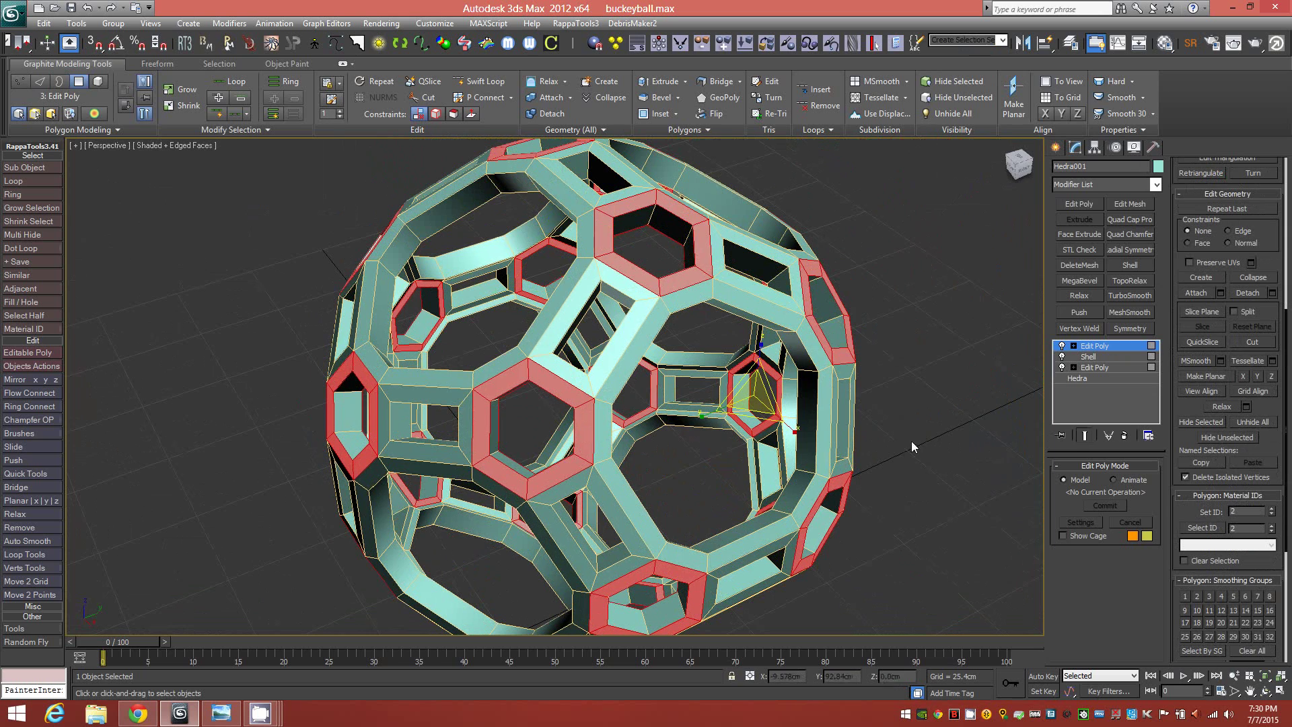
left_click(1261, 422)
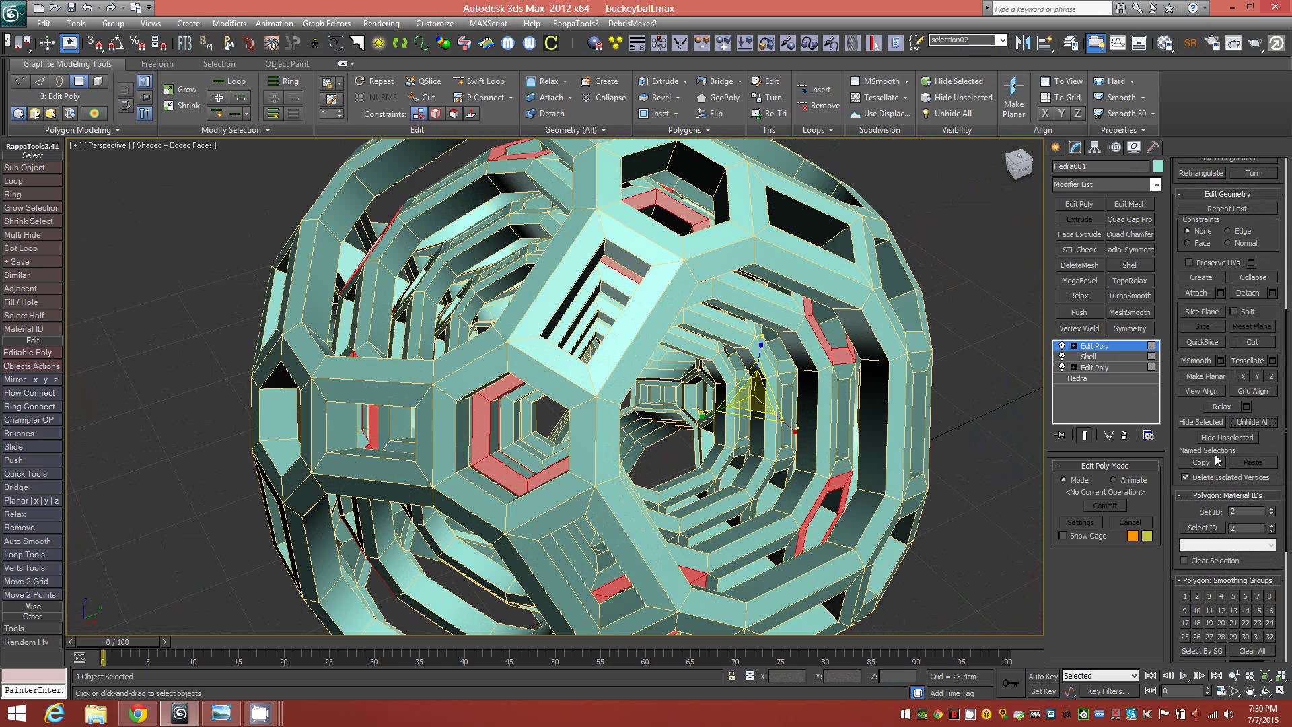
middle_click_drag(838, 486, 855, 491, "alt")
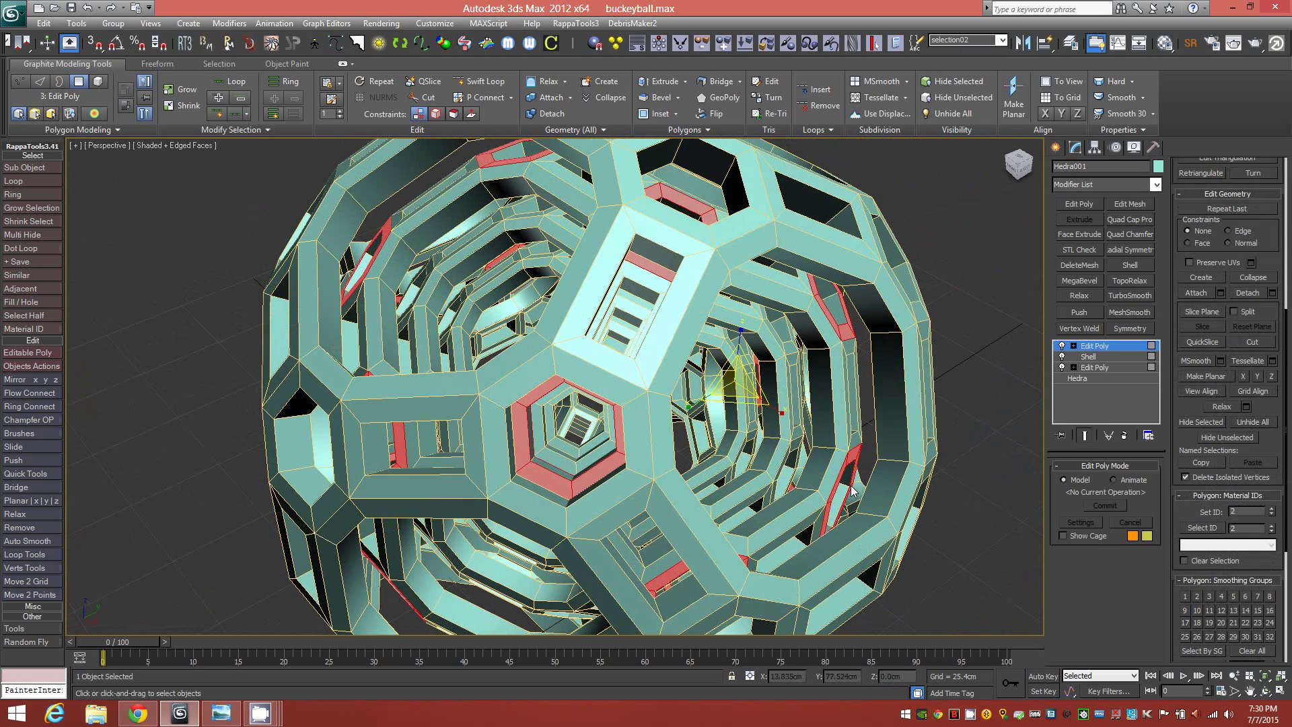
Select one inner lattice shell at Element level and hide every other shell.
left_click(977, 516)
key("5")
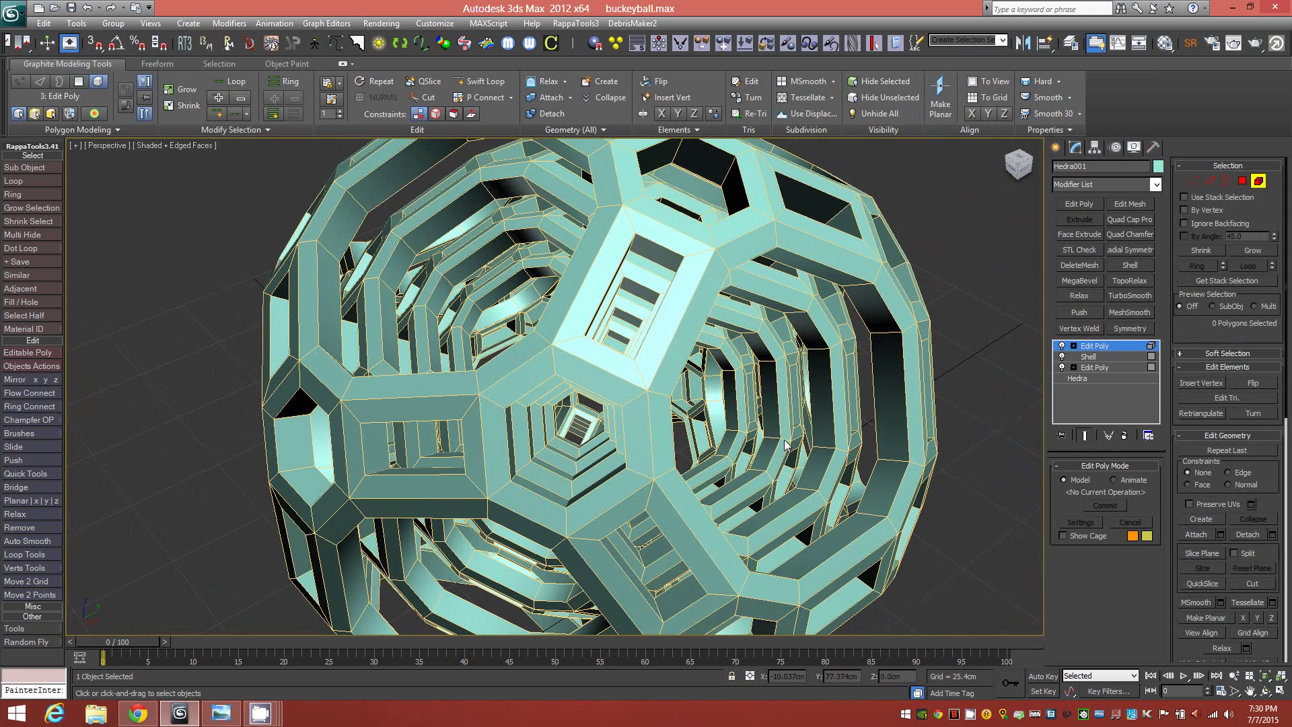
left_click(785, 444)
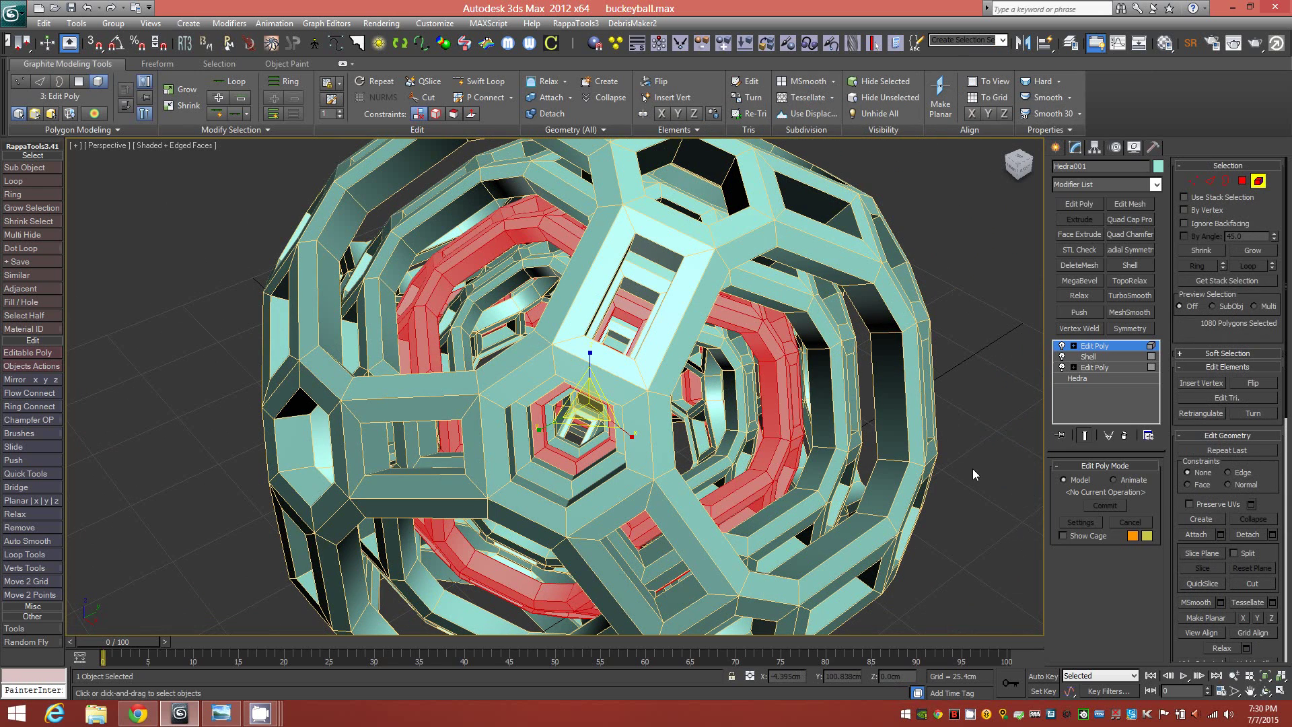
left_click_drag(1278, 489, 1276, 254)
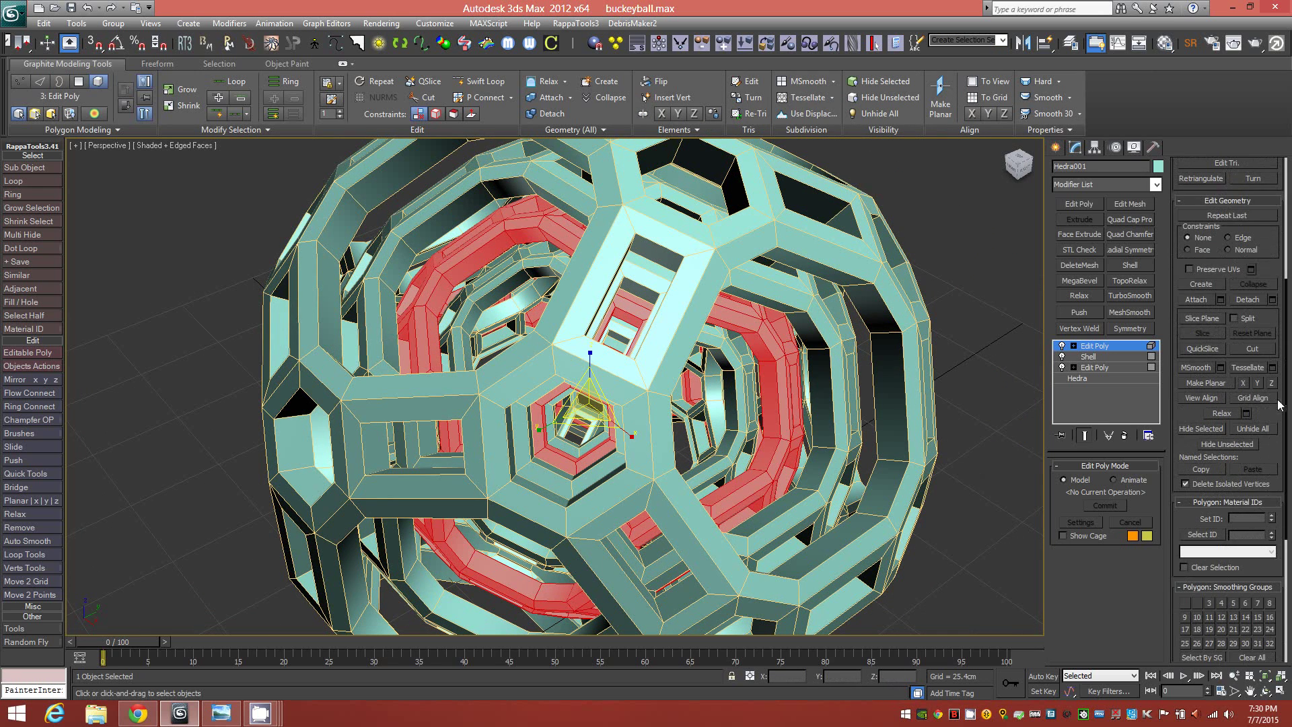
left_click(1242, 444)
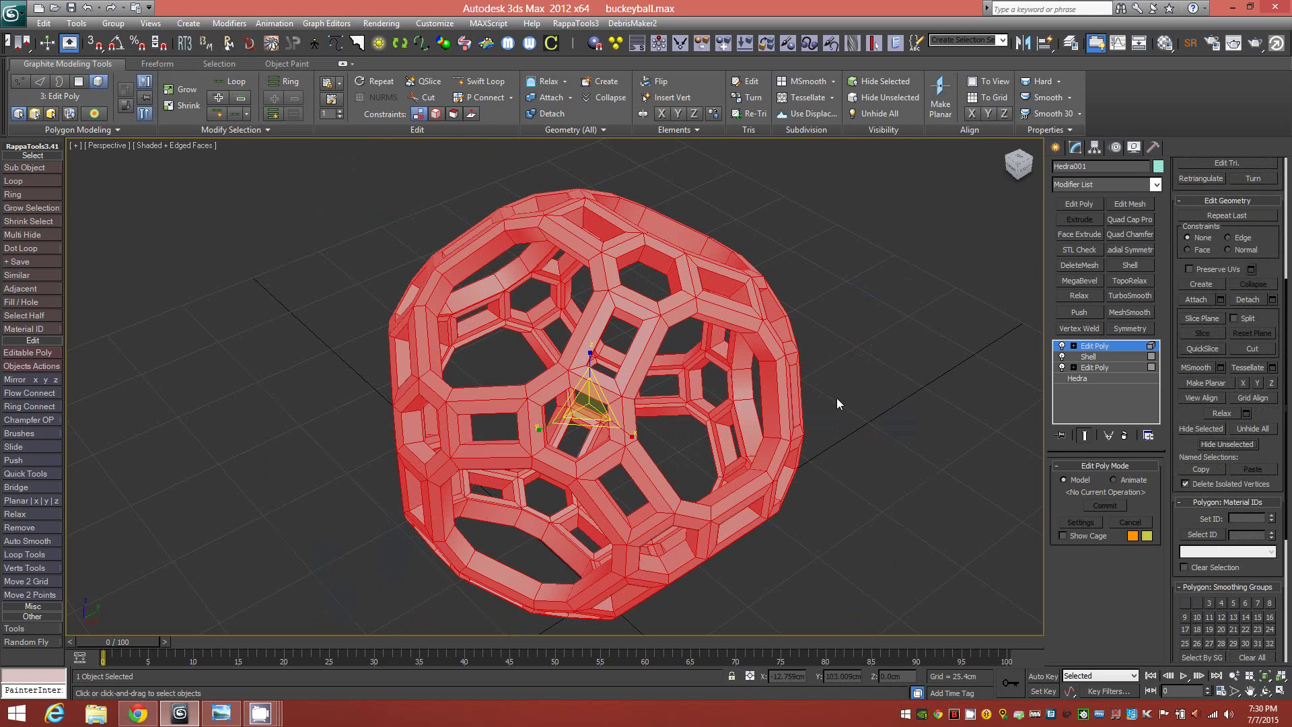
At Polygon level, select the front hexagon ring and add a second ring.
key("4")
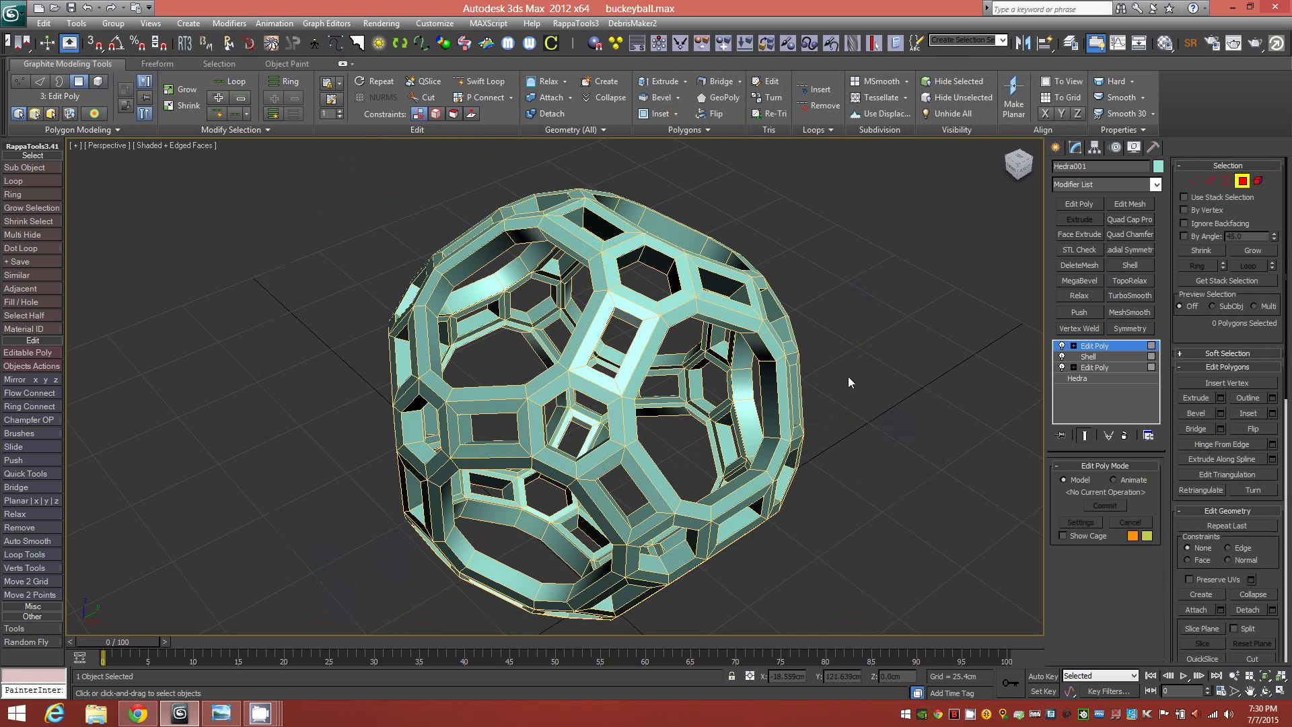
scroll(647, 377, "up", 1)
scroll(643, 385, "up", 2)
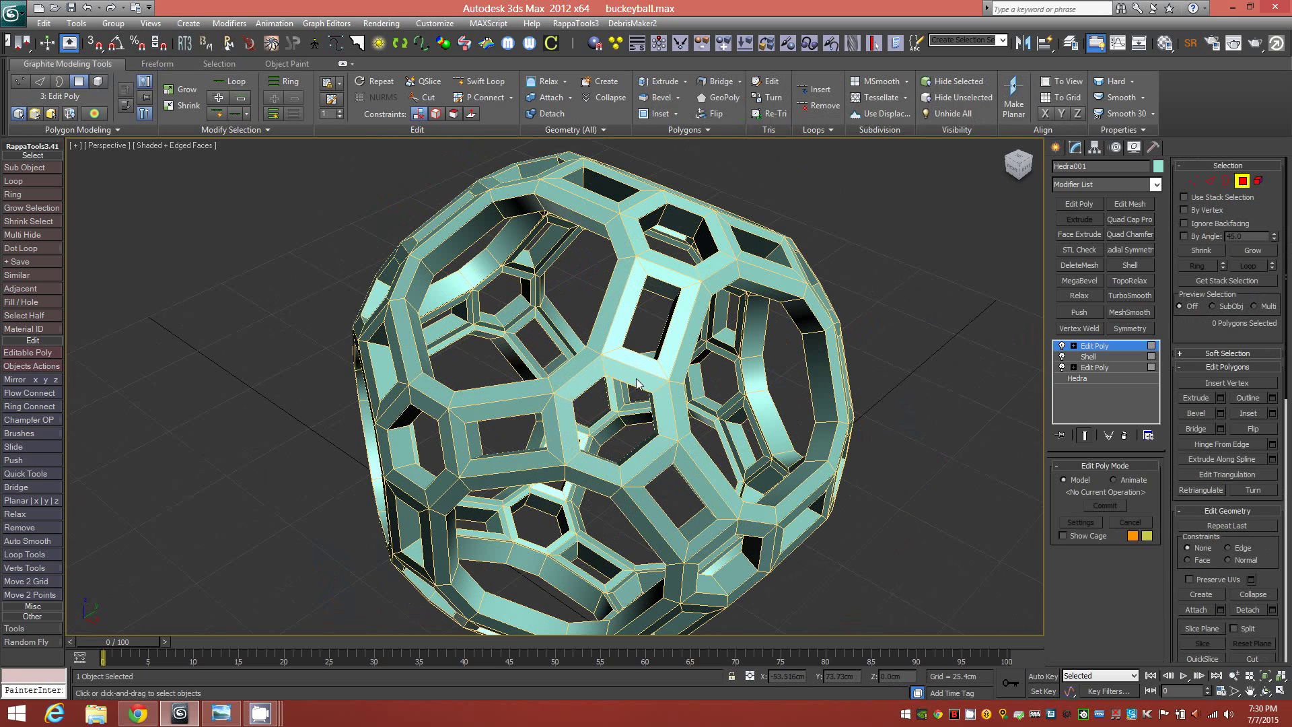
left_click(650, 387)
left_click(665, 422, "shift")
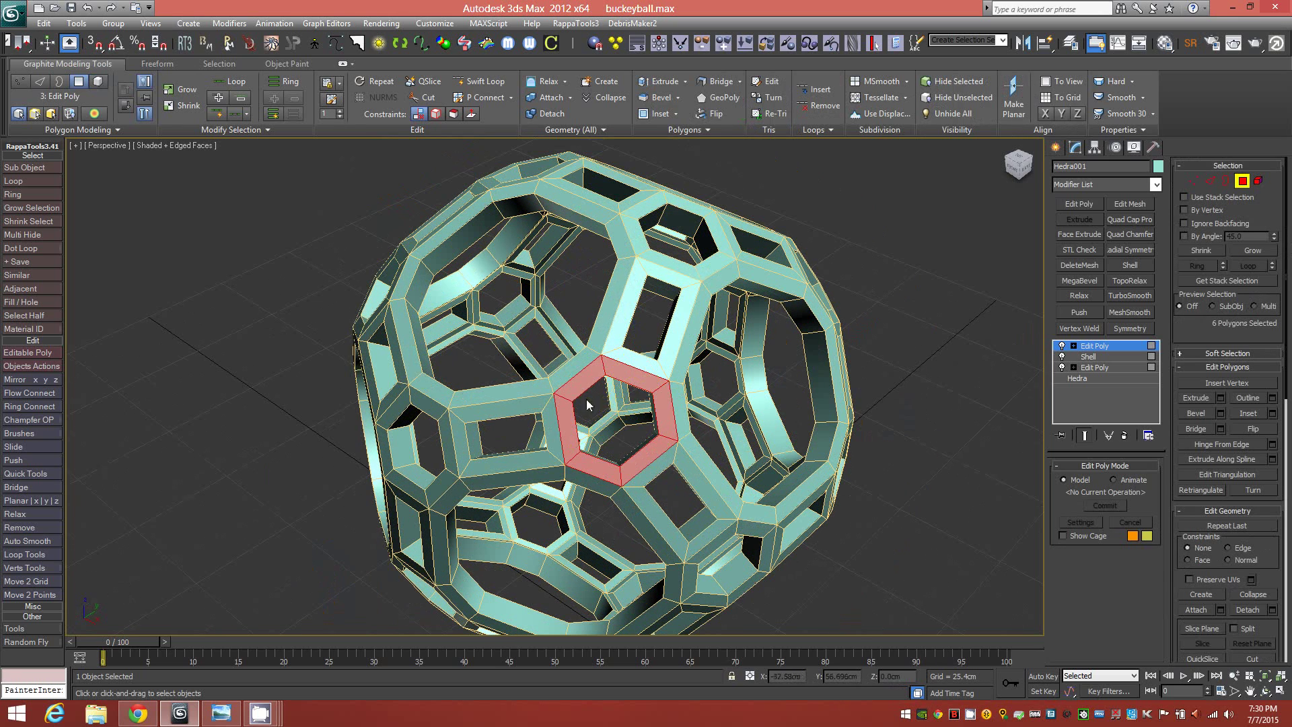
middle_click_drag(480, 326, 558, 303, "alt")
left_click(560, 302, "shift")
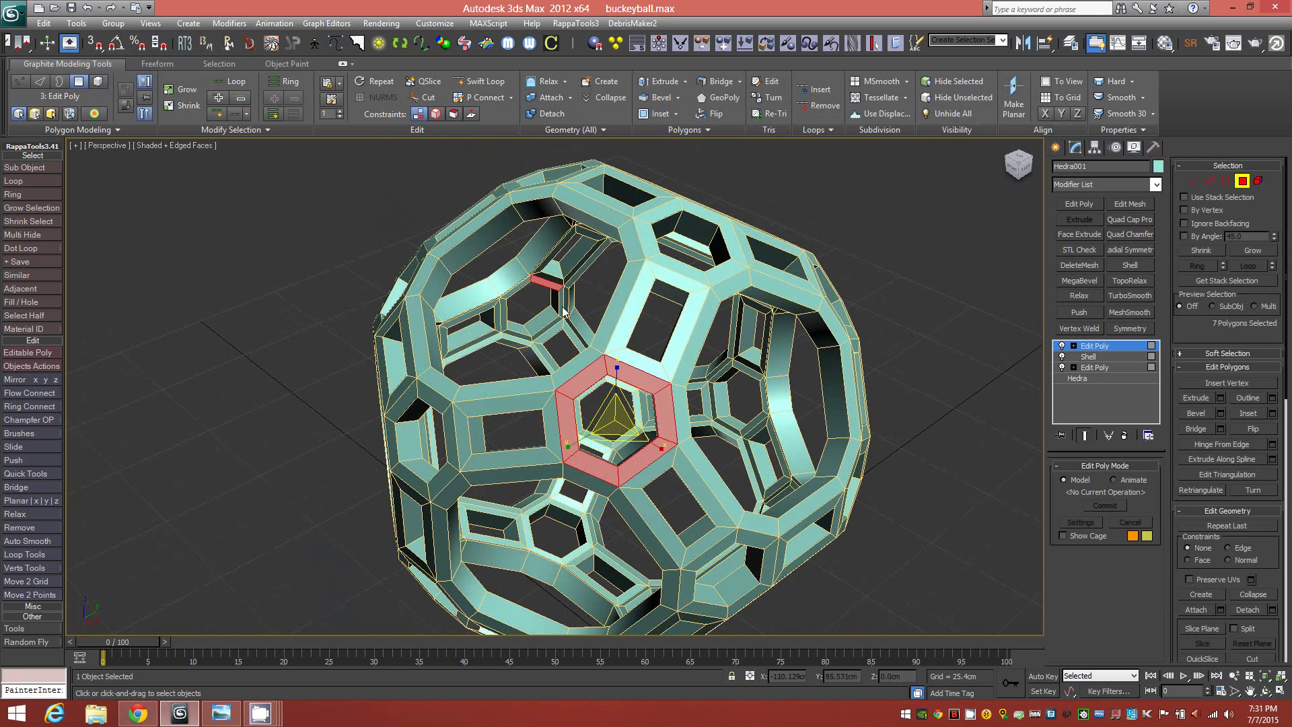
left_click_drag(564, 311, 562, 327, "shift")
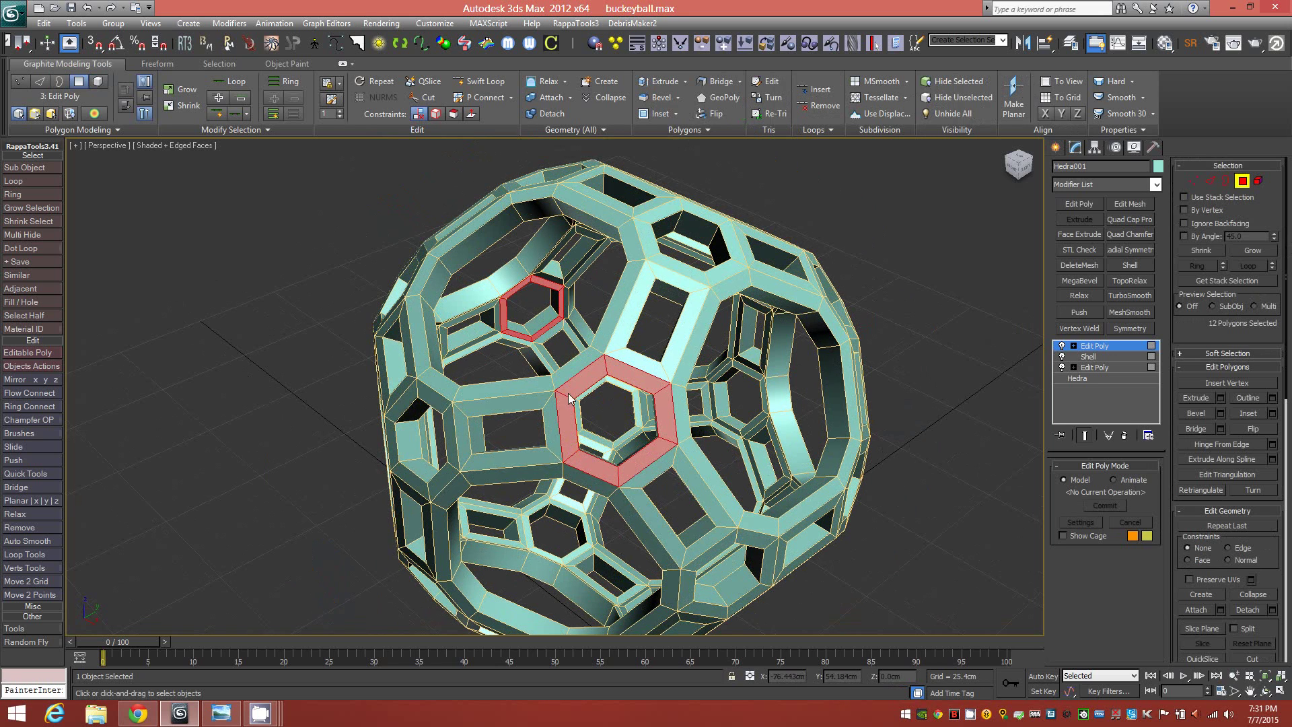
Grow the selection with Similar to all 240 hexagon-ring faces.
left_click(272, 132)
left_click(209, 165)
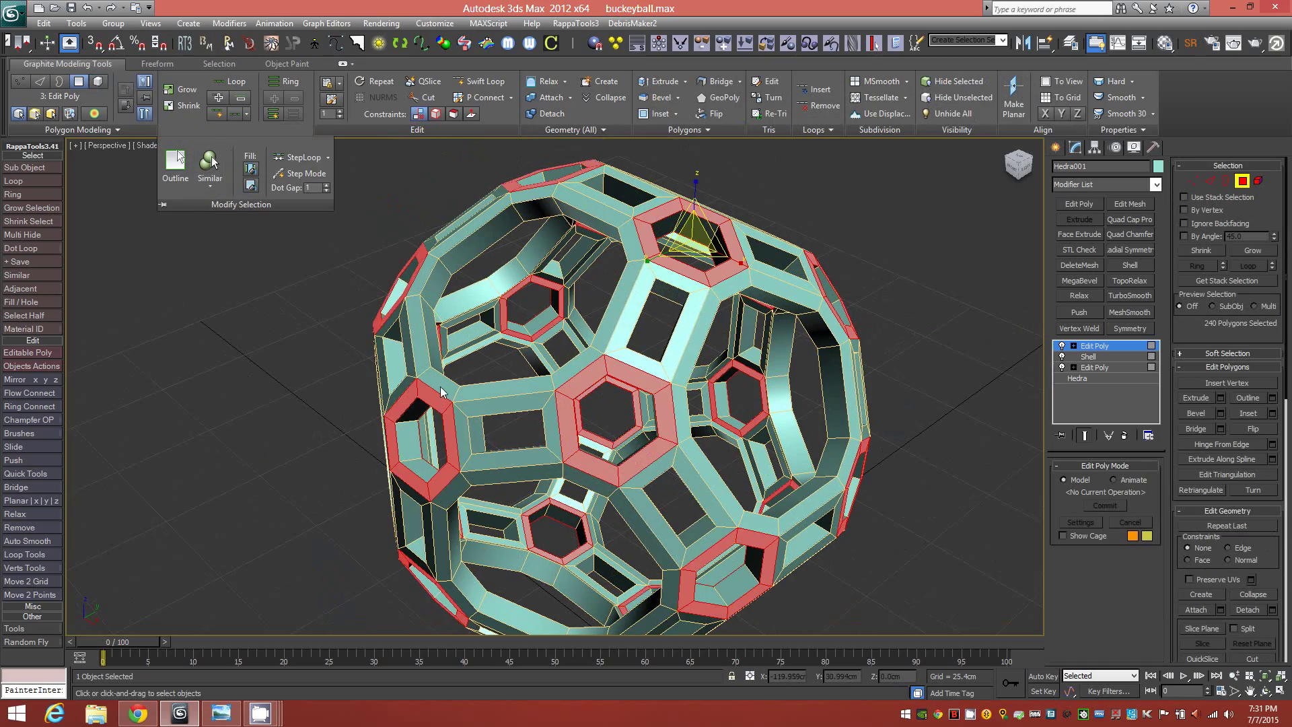
middle_click_drag(441, 390, 911, 231, "alt")
scroll(501, 394, "up", 6)
scroll(498, 396, "down", 4)
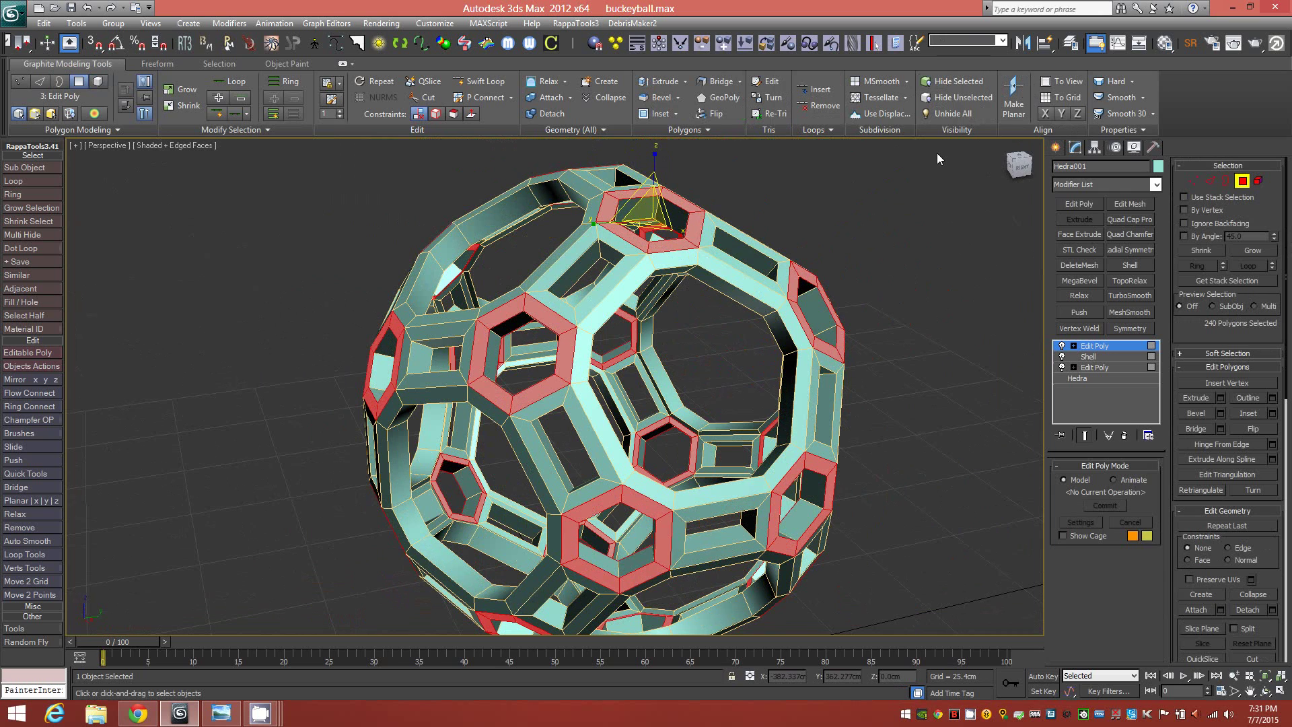
Save the selected hexagon-ring faces as the named selection set selection03.
type("selection03")
left_click_drag(1282, 504, 1279, 275)
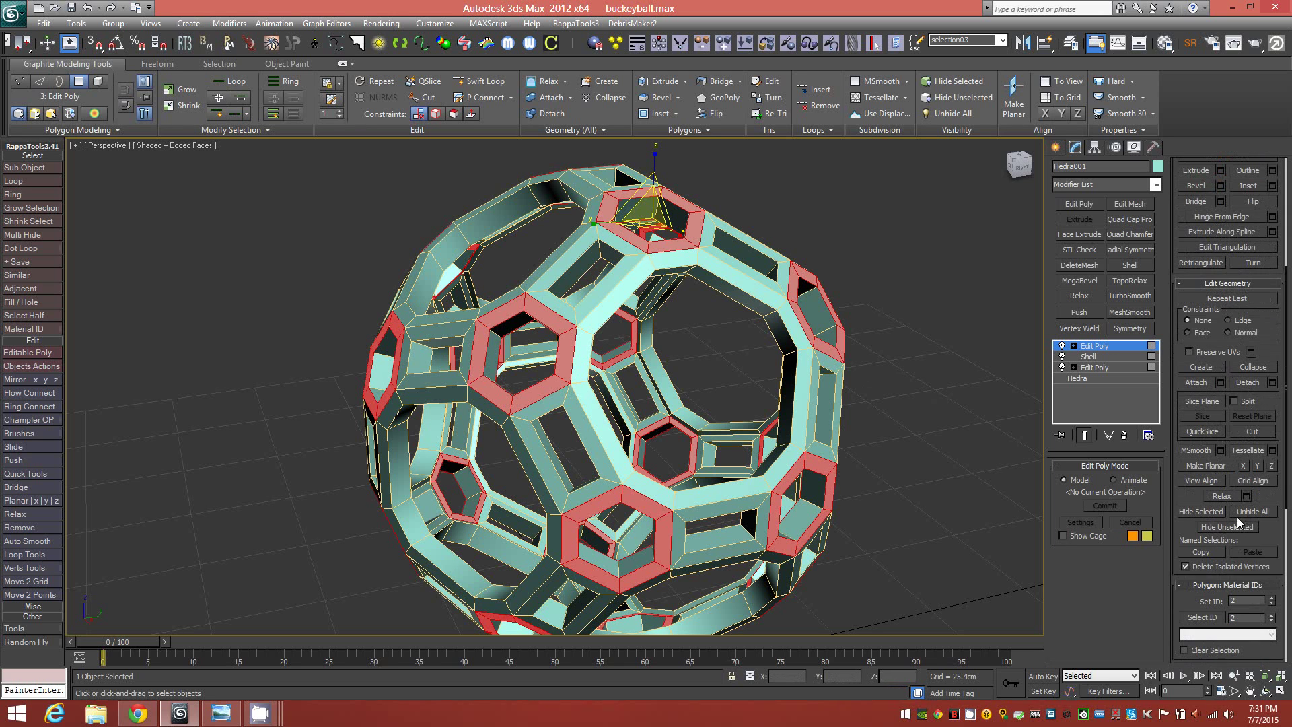
Select the inner tunnel shell at Element level and hide all surrounding shells.
scroll(812, 491, "up", 5)
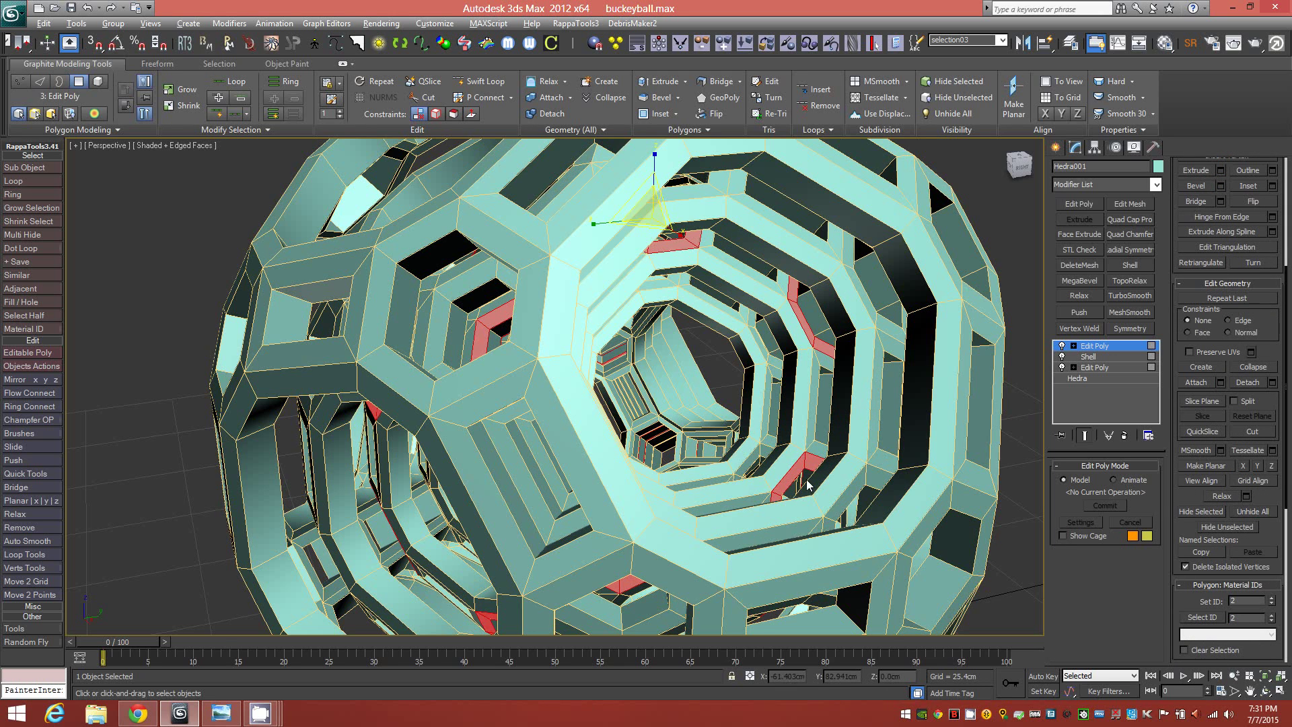
scroll(812, 491, "up", 1)
scroll(812, 492, "down", 1)
key("5")
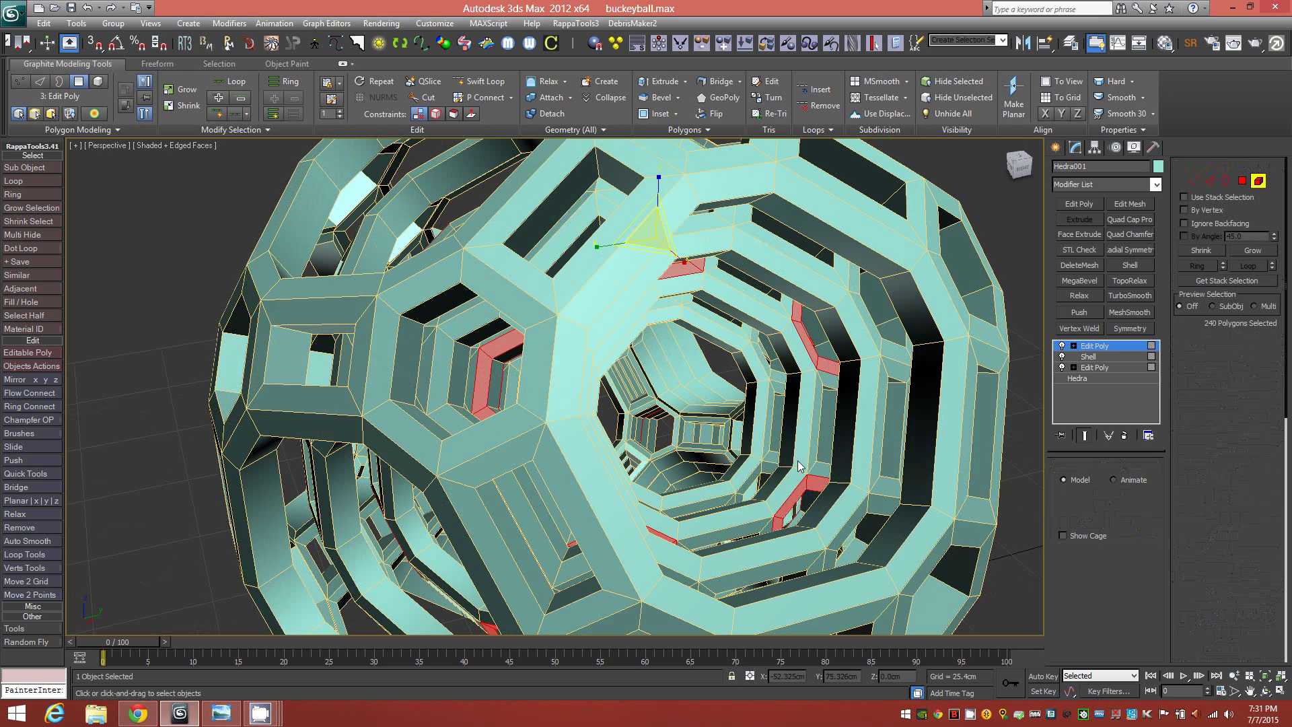
left_click(1015, 532)
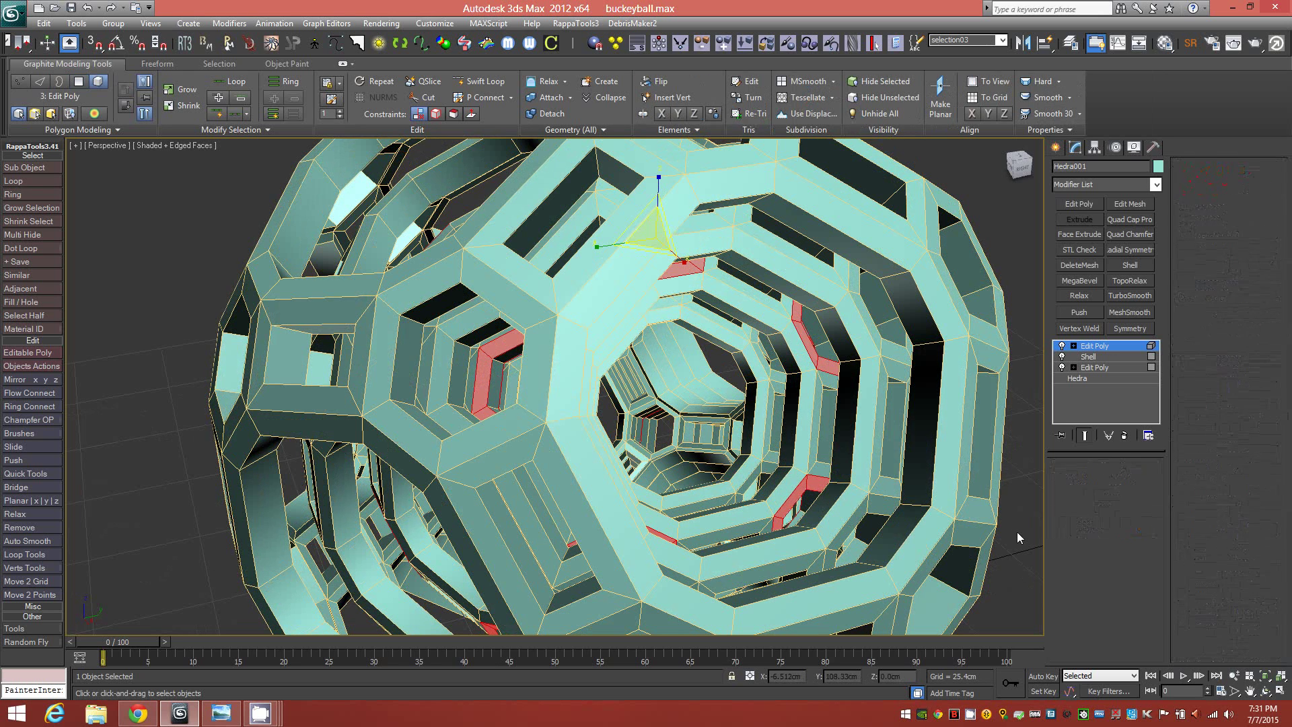
key("4")
key("5")
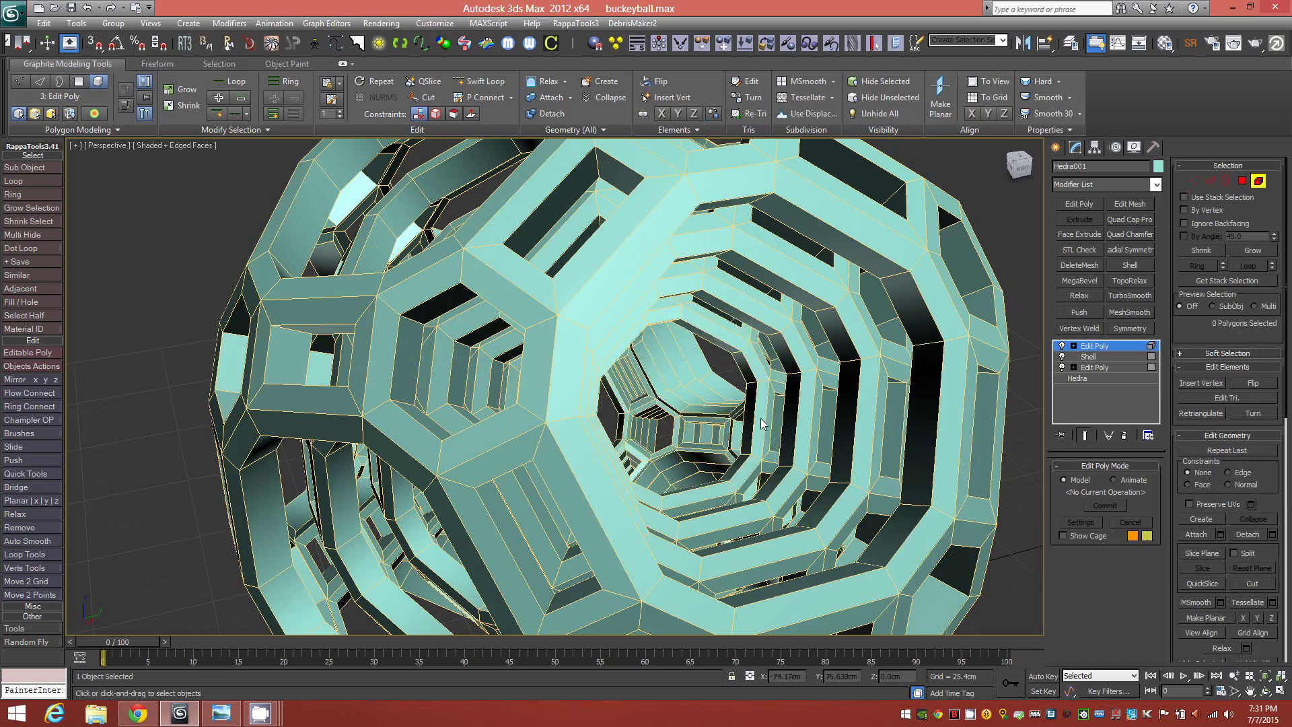
left_click(822, 492)
mouse_move(787, 471)
middle_mouse_down("alt")
mouse_move(750, 462)
mouse_move(767, 462)
middle_mouse_up("alt")
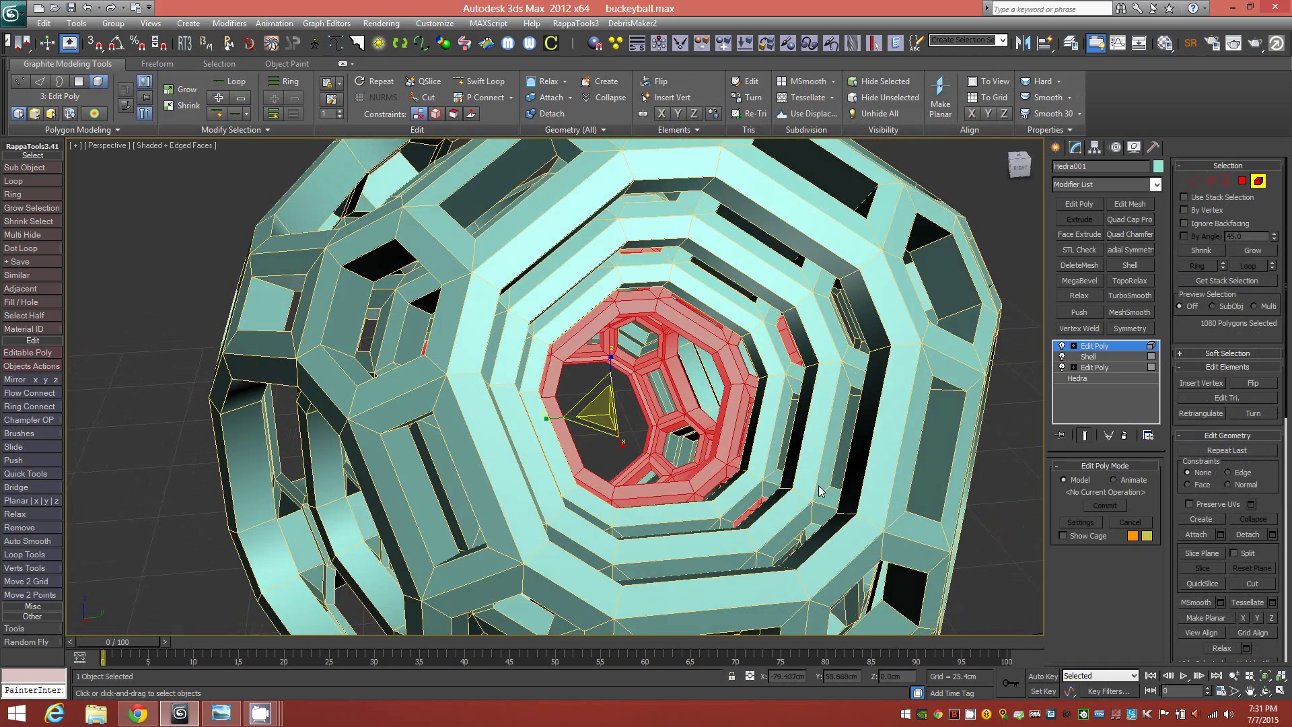
scroll(1278, 550, "down", 5)
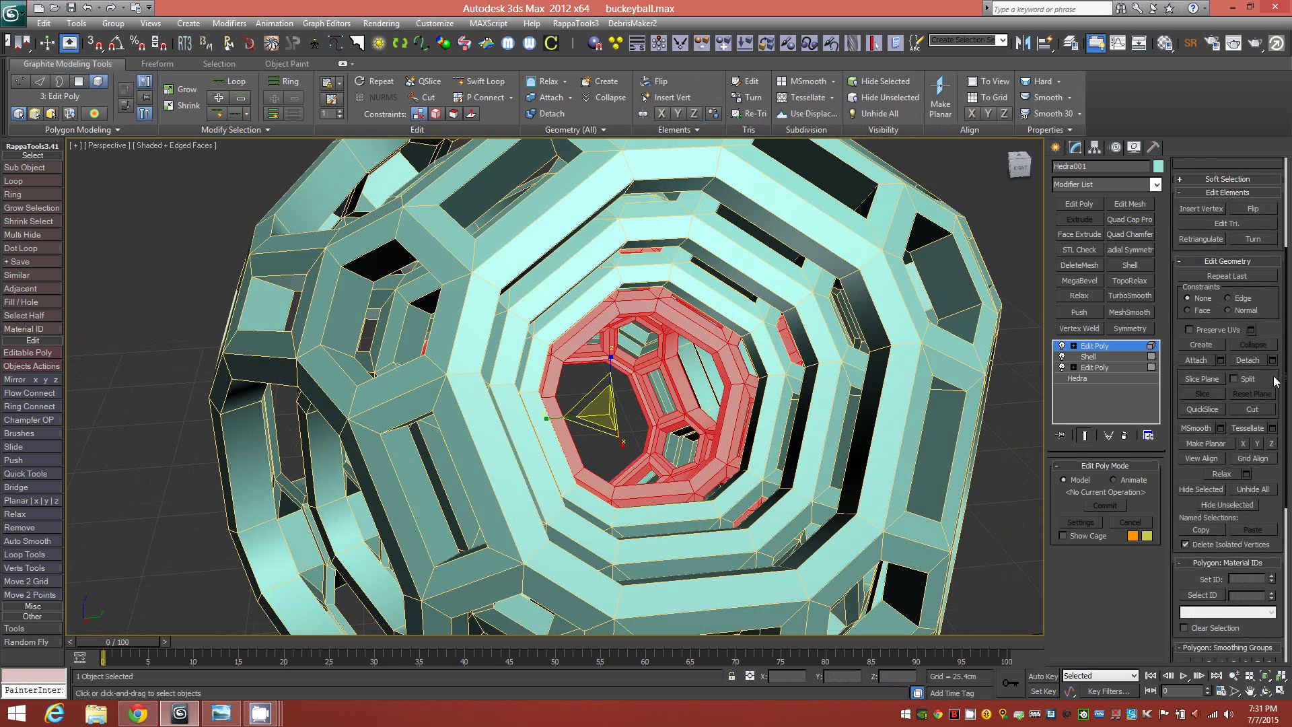
left_click(1226, 504)
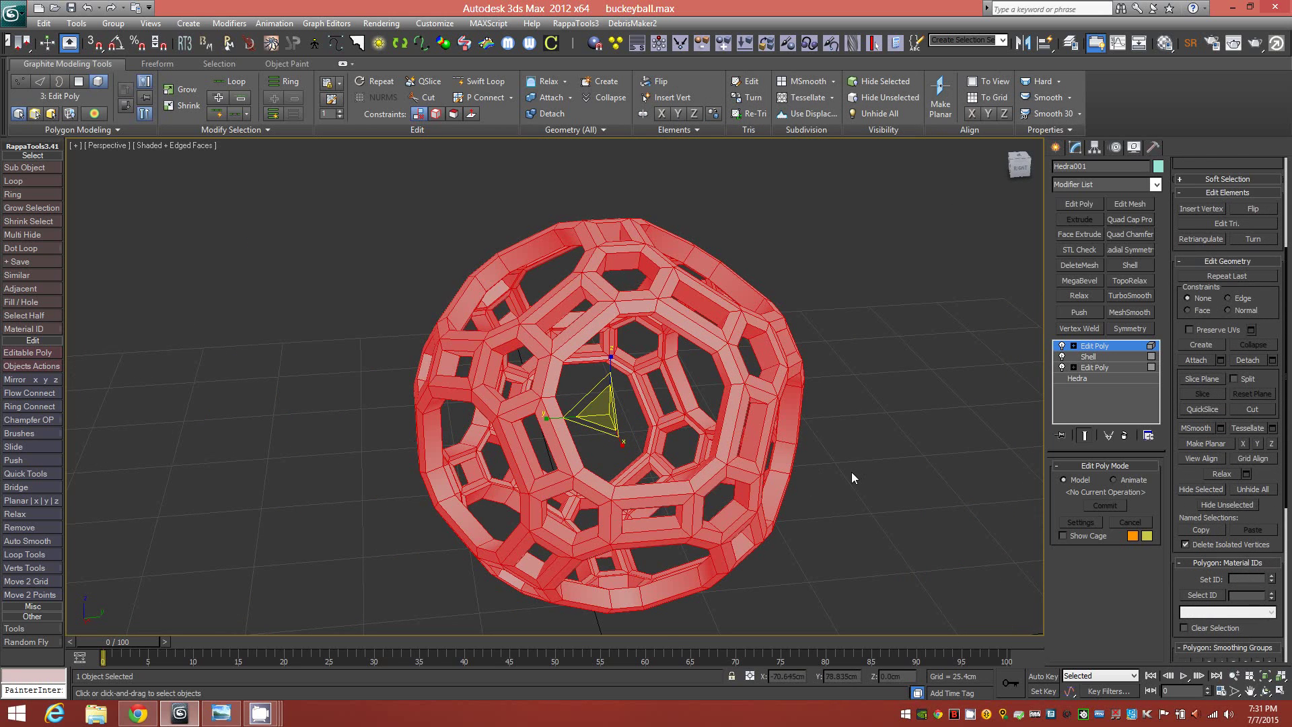
On the isolated inner shell, ring-select a hexagon face and grow it to all 120 similar ring faces.
key("alt+u")
key("4")
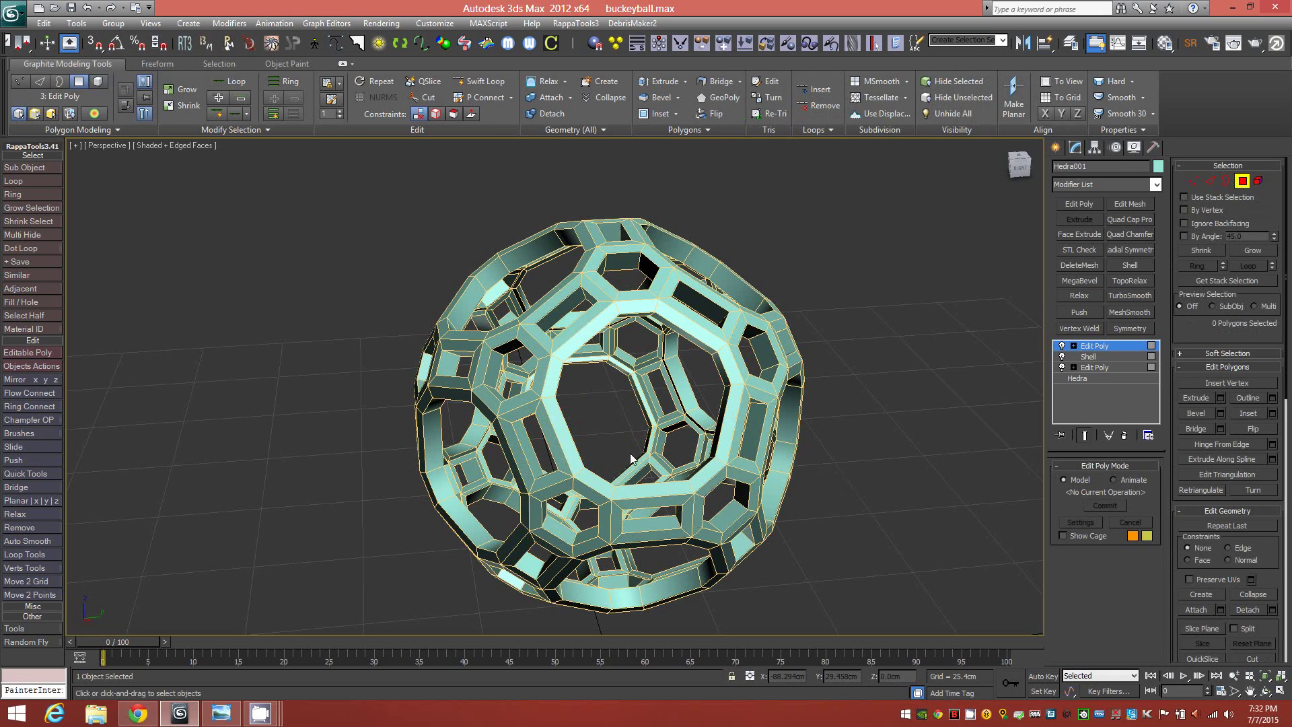
left_click(529, 404)
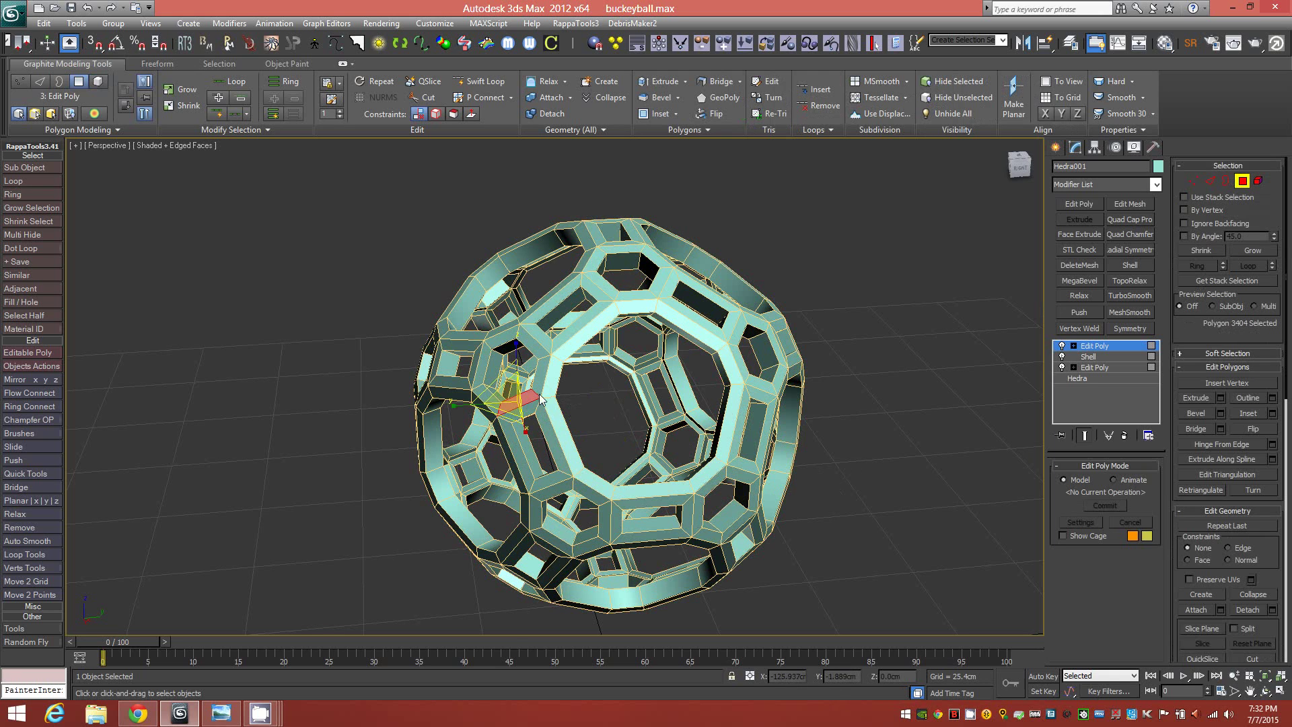
left_click(532, 410, "shift")
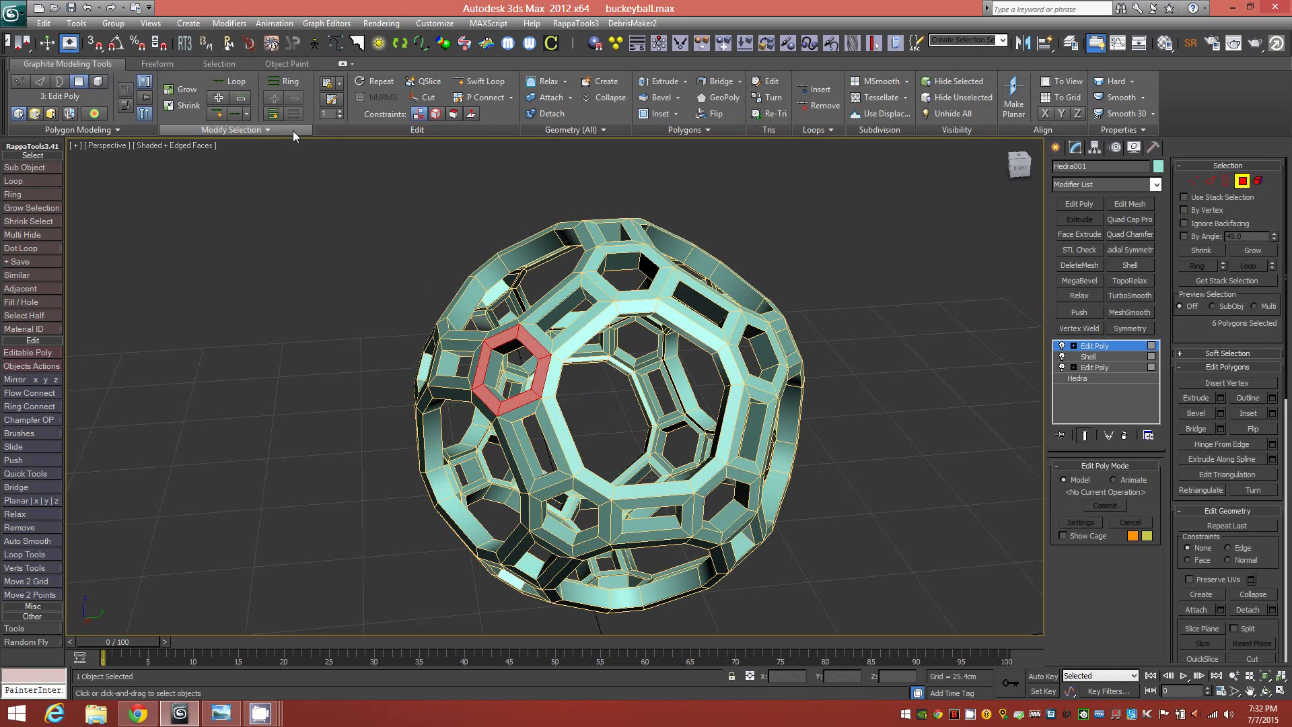
left_click(272, 130)
left_click(210, 161)
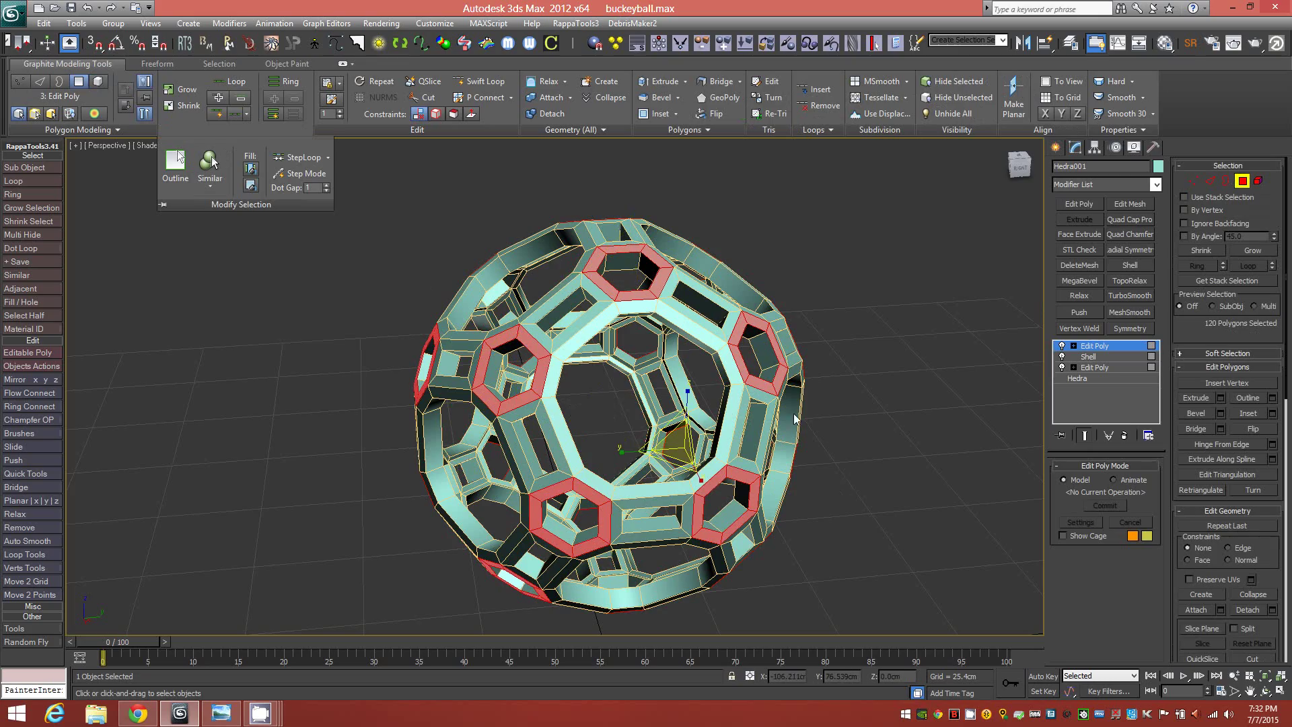
middle_click_drag(779, 426, 807, 423, "alt")
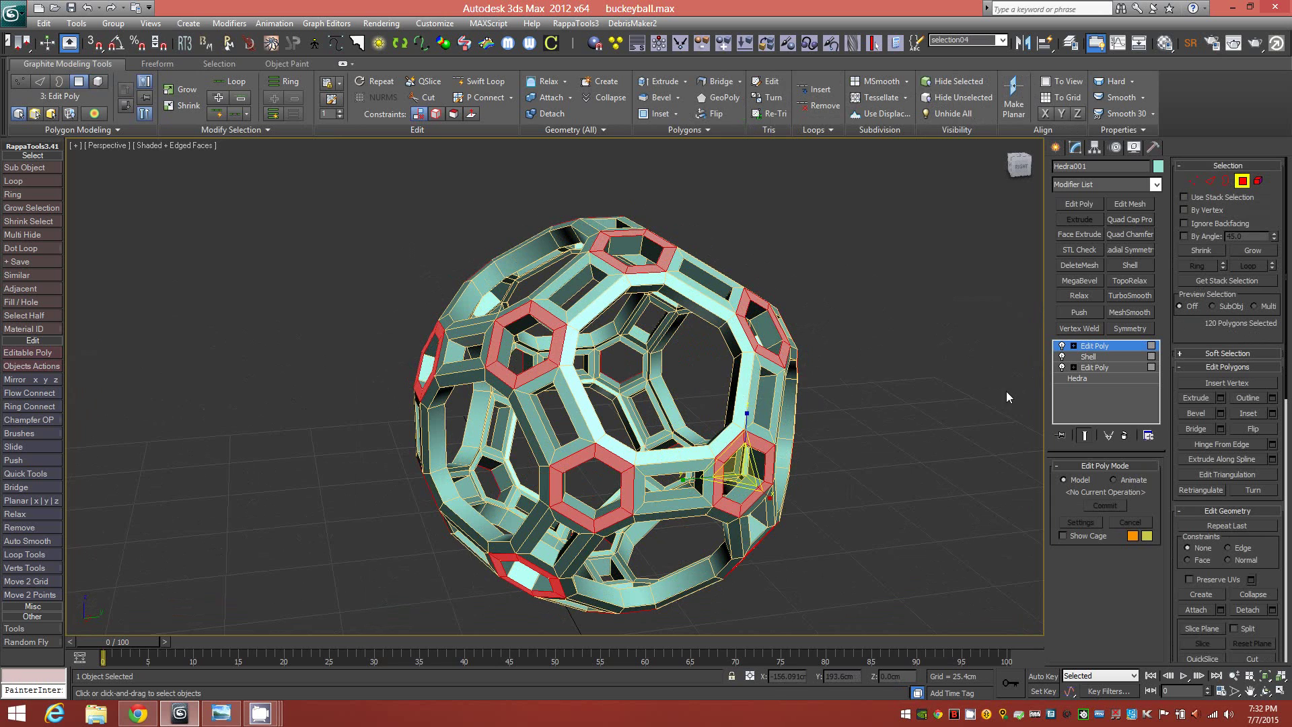
Clear the face selection, orbit the whole nested buckyball, and check the saved selection sets list.
scroll(1252, 511, "down", 5)
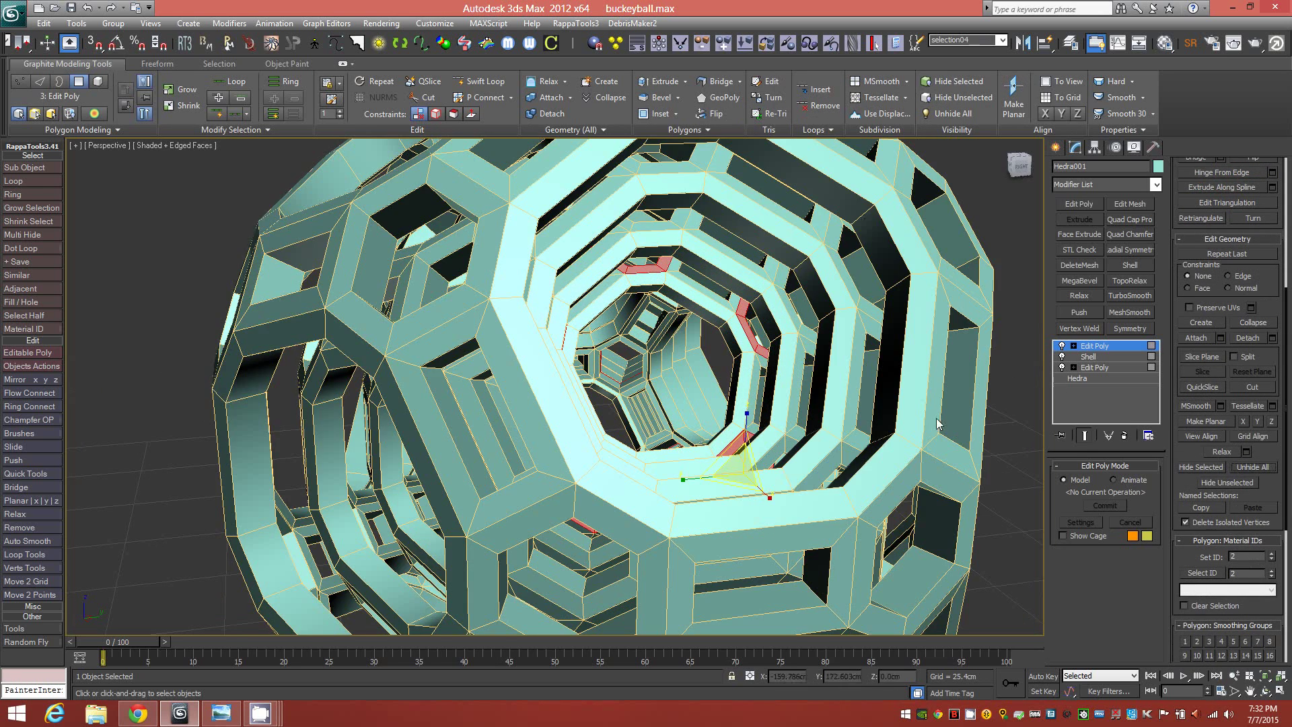
scroll(857, 431, "down", 5)
left_click(957, 427)
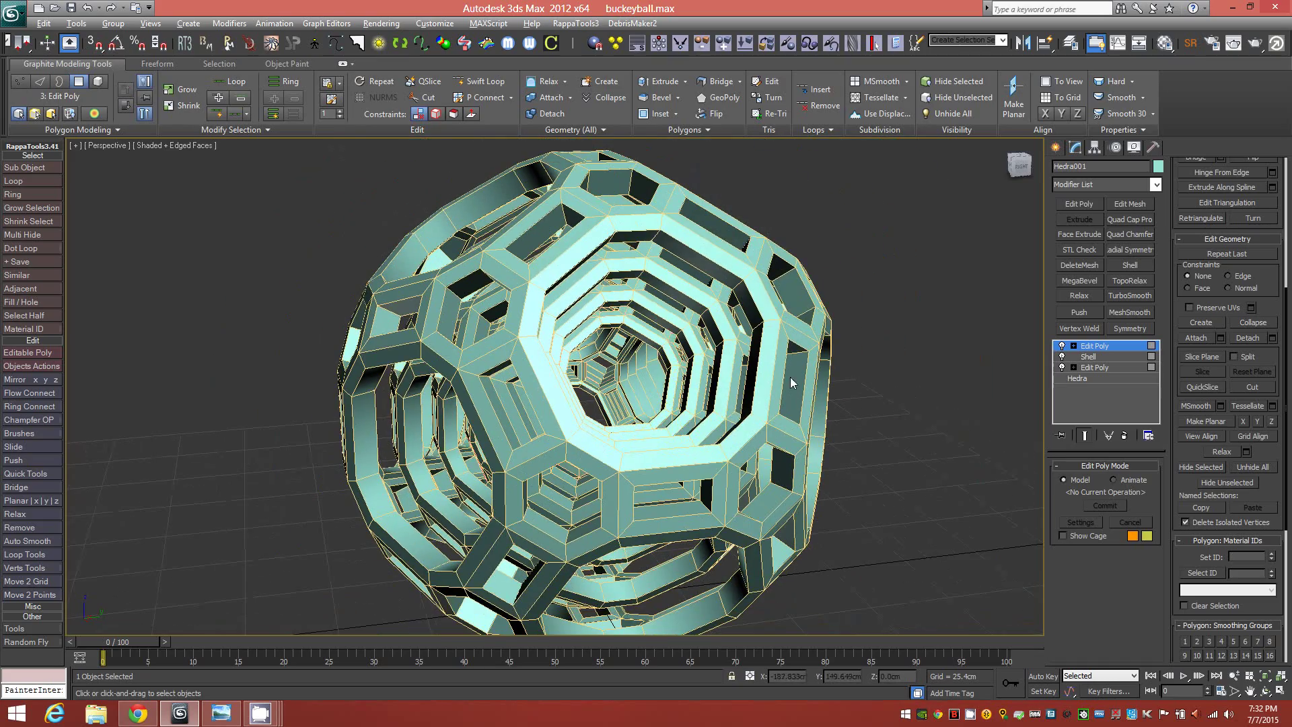
middle_click_drag(790, 377, 659, 384, "alt")
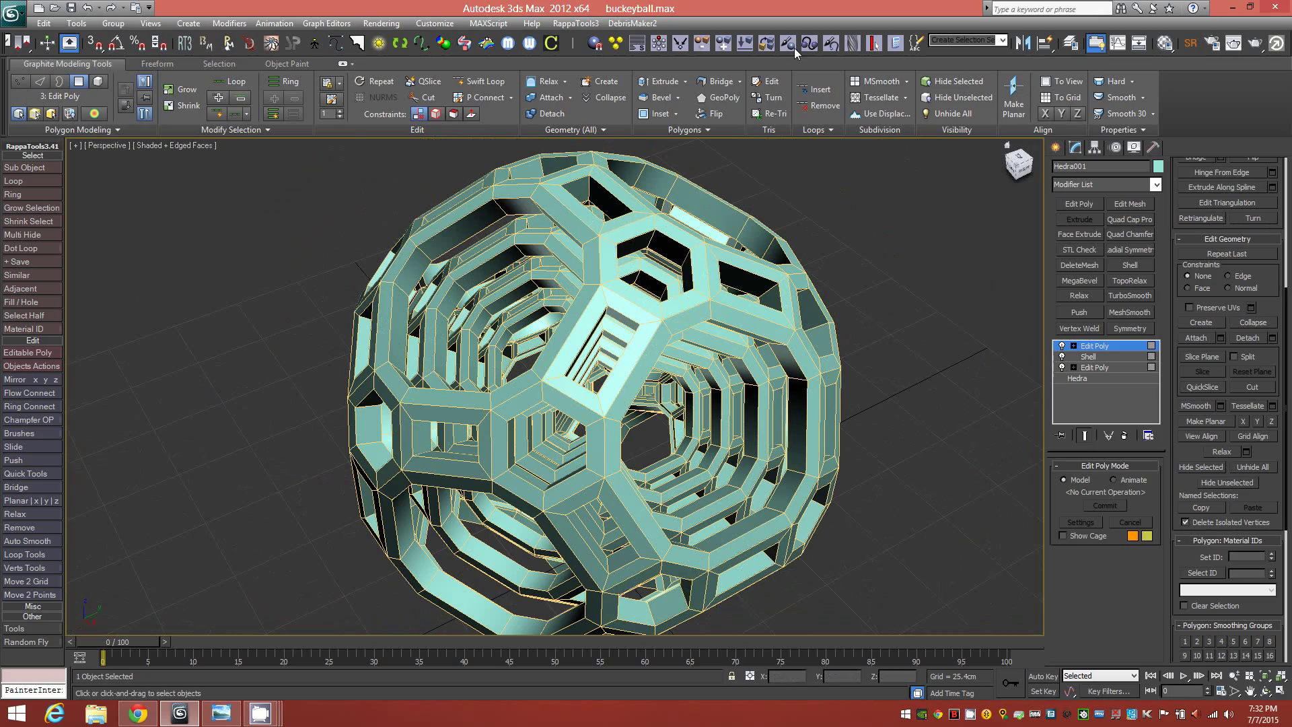
middle_click_drag(626, 334, 642, 314, "alt")
middle_click_drag(741, 304, 805, 375)
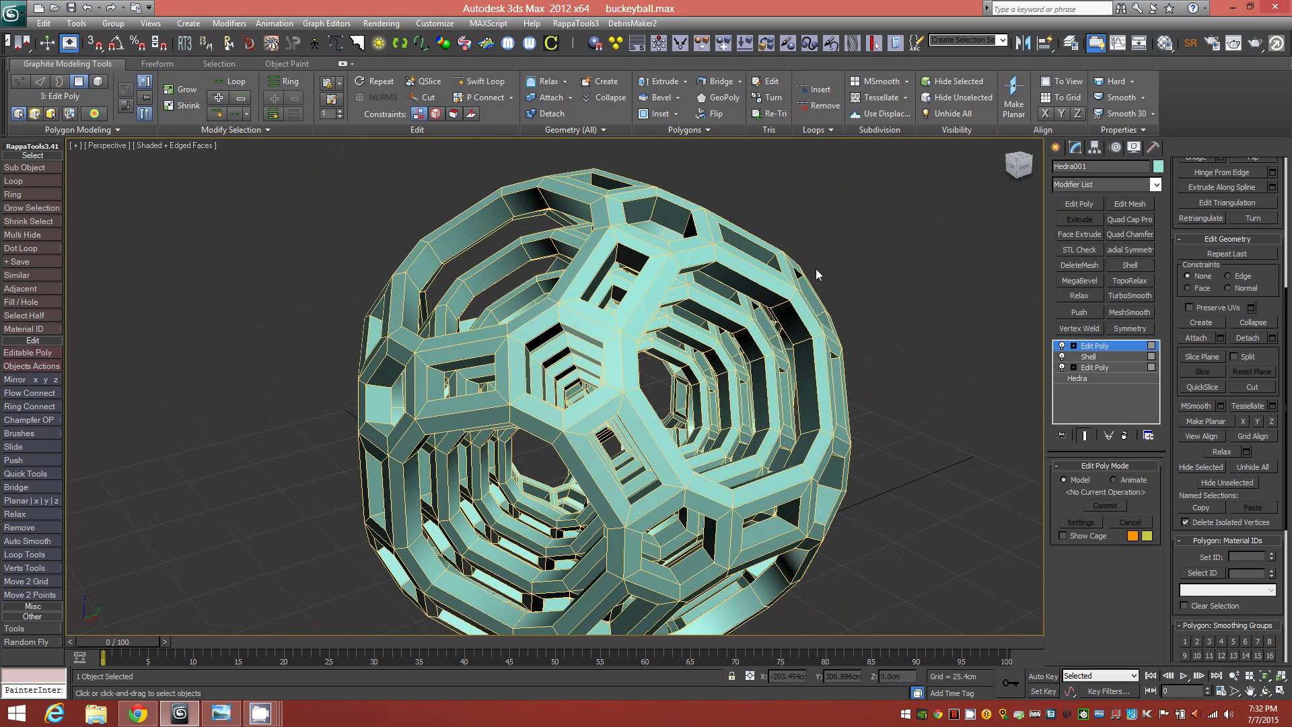
left_click(1002, 40)
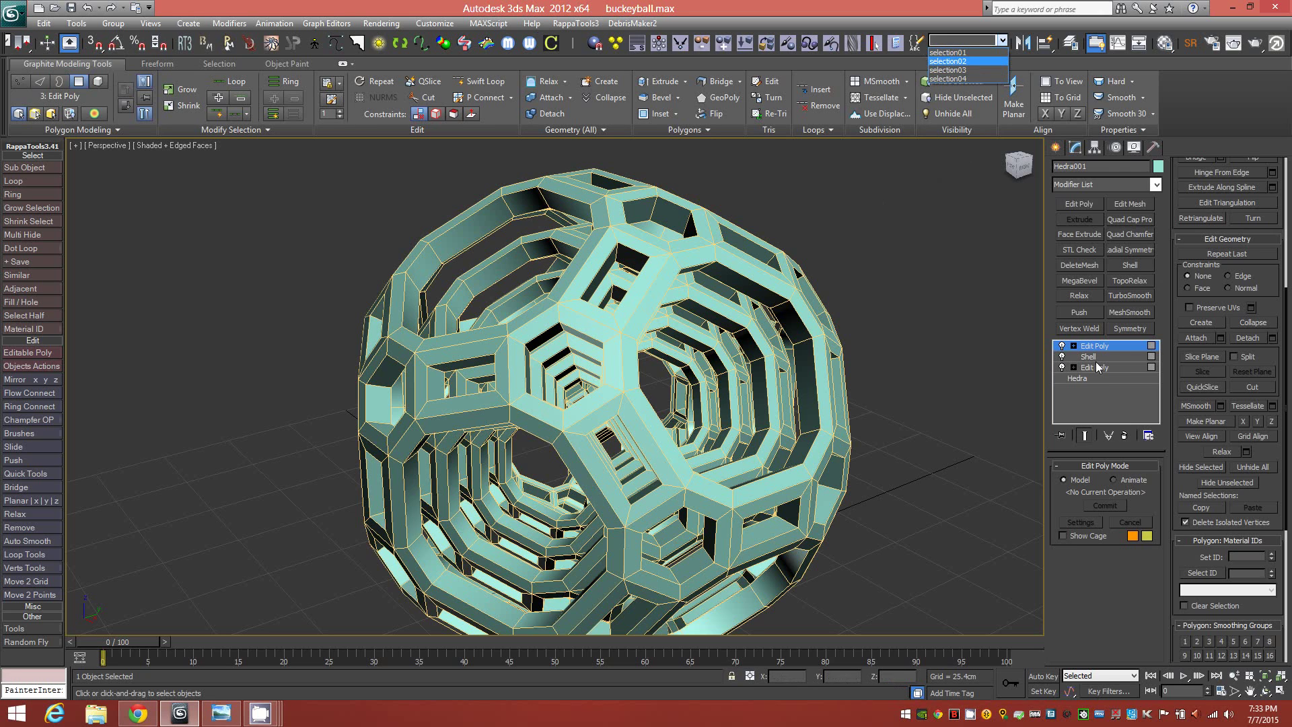
Combine selection01 through selection04 into a new named selection set called 'Combined'.
left_click(918, 47)
left_click(918, 46)
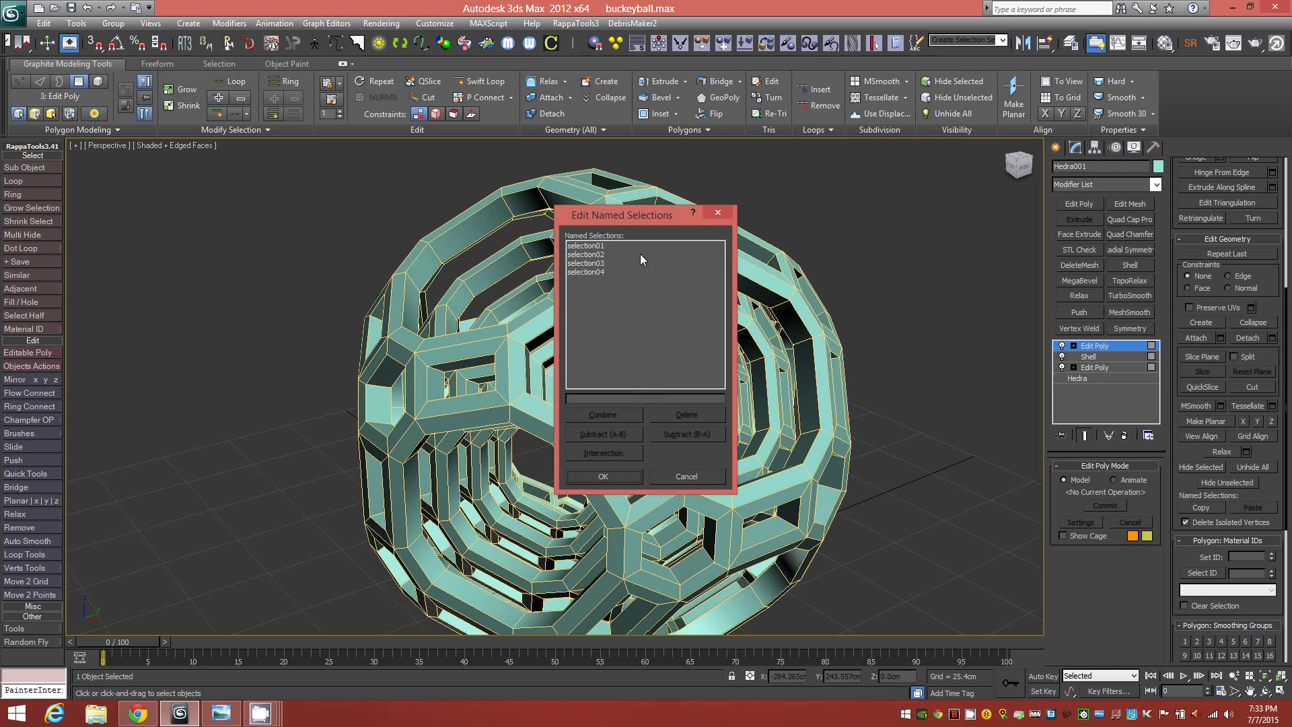
left_click_drag(597, 248, 594, 275)
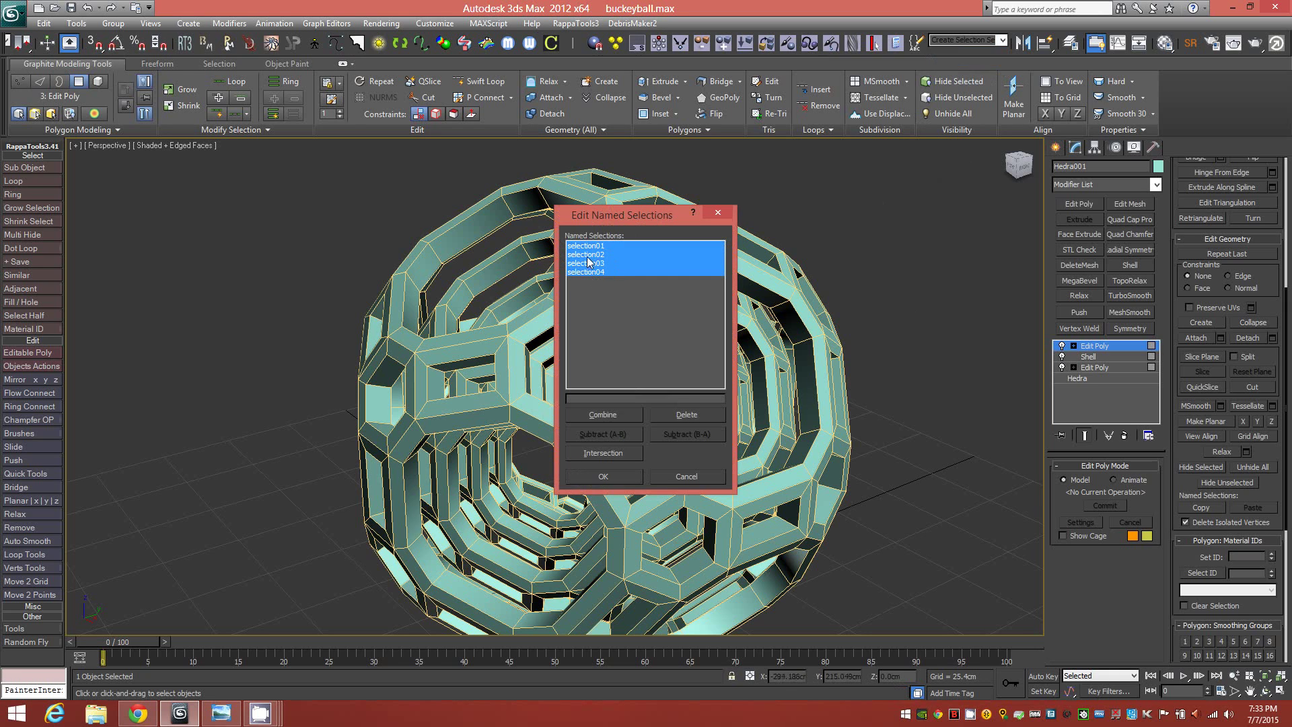
left_click(617, 414)
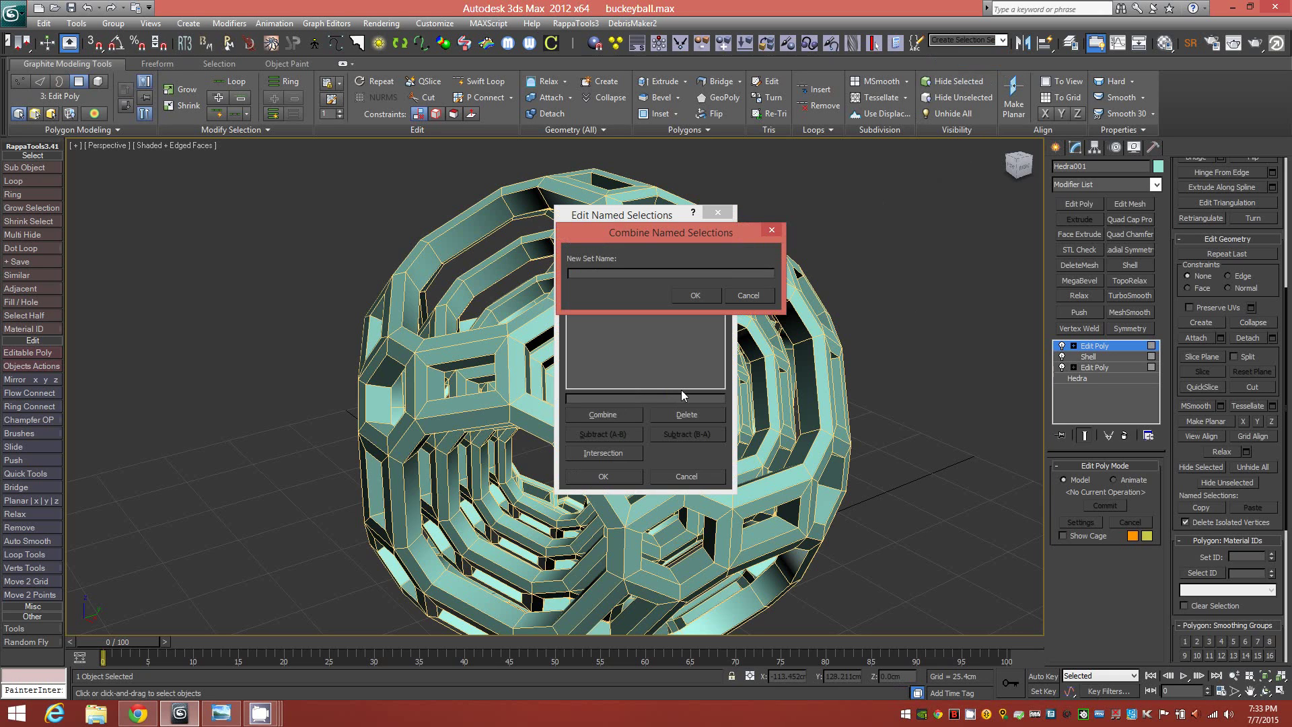
type("Combined")
left_click(695, 296)
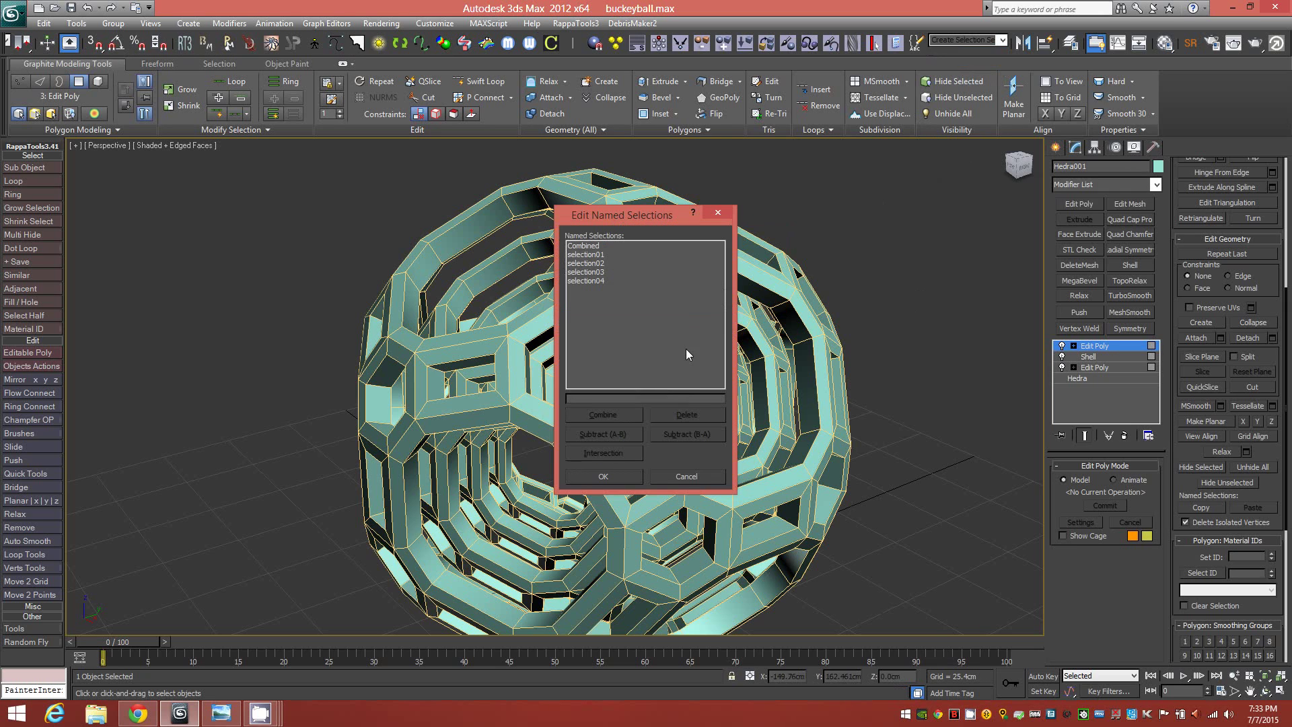
left_click(592, 246)
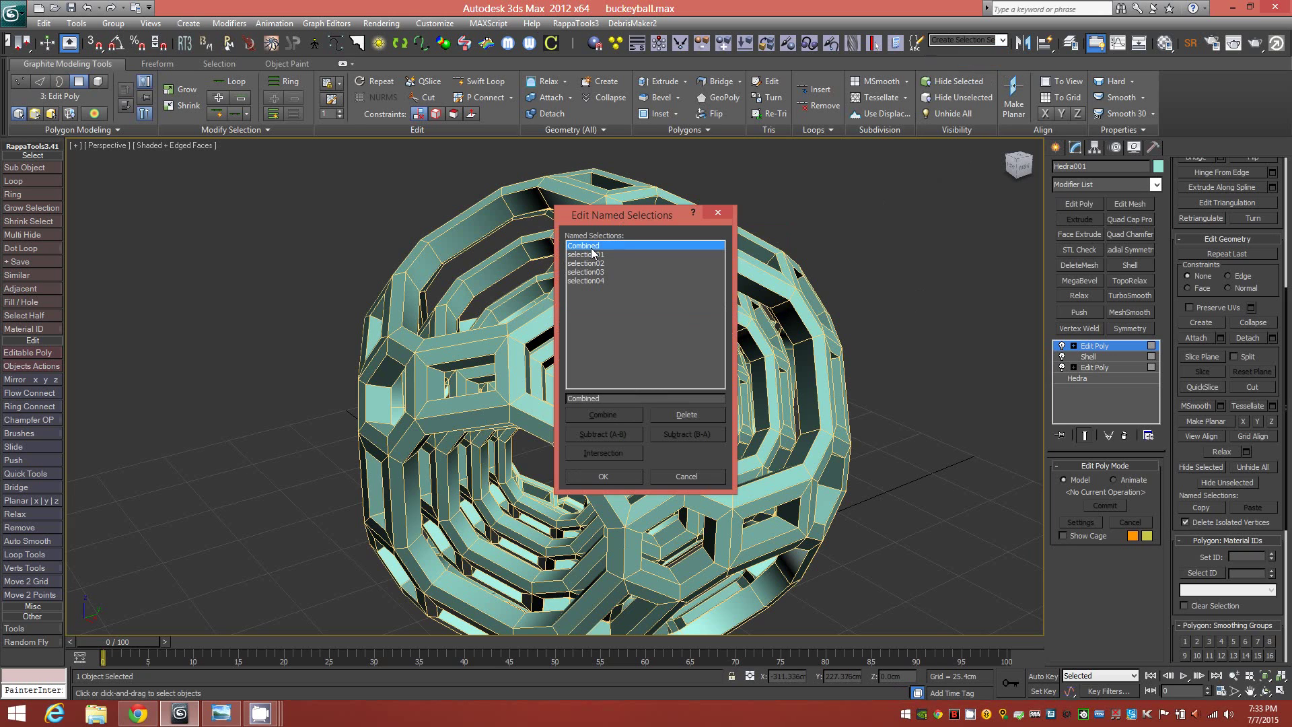
left_click(604, 477)
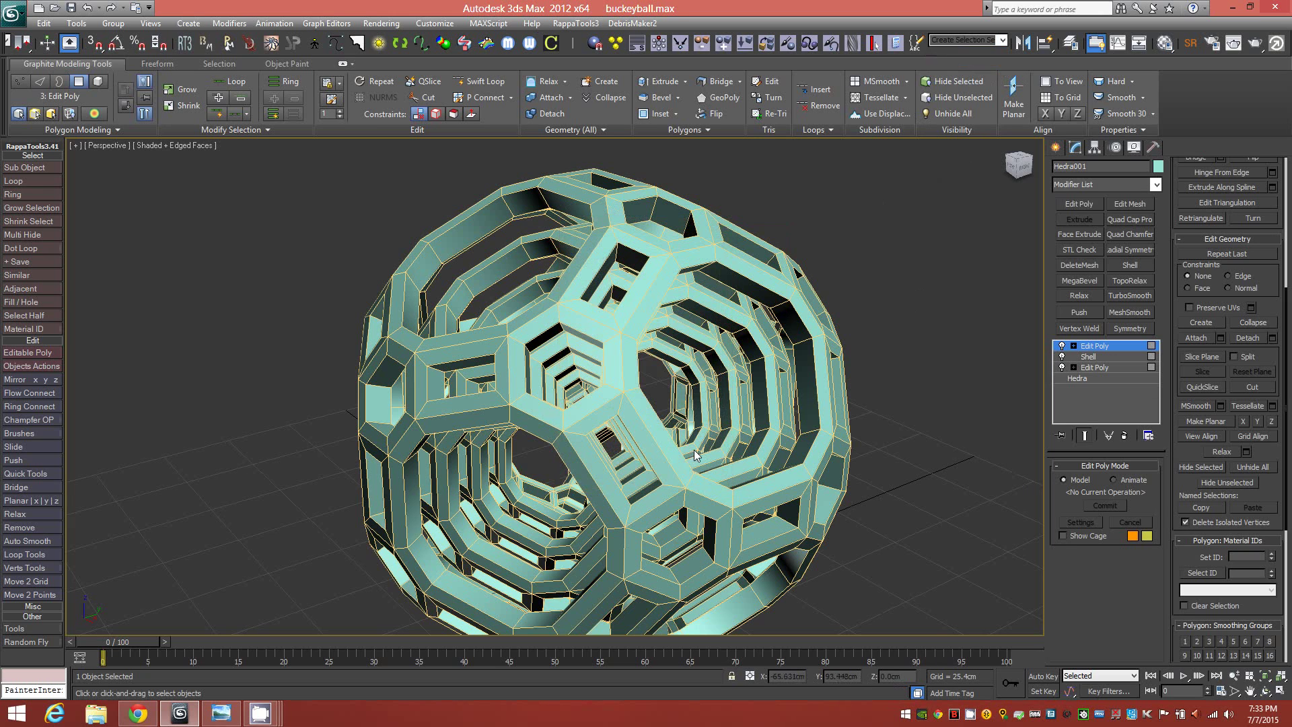
Load the Combined selection set and orbit to inspect the red faces across all shells.
left_click(1003, 40)
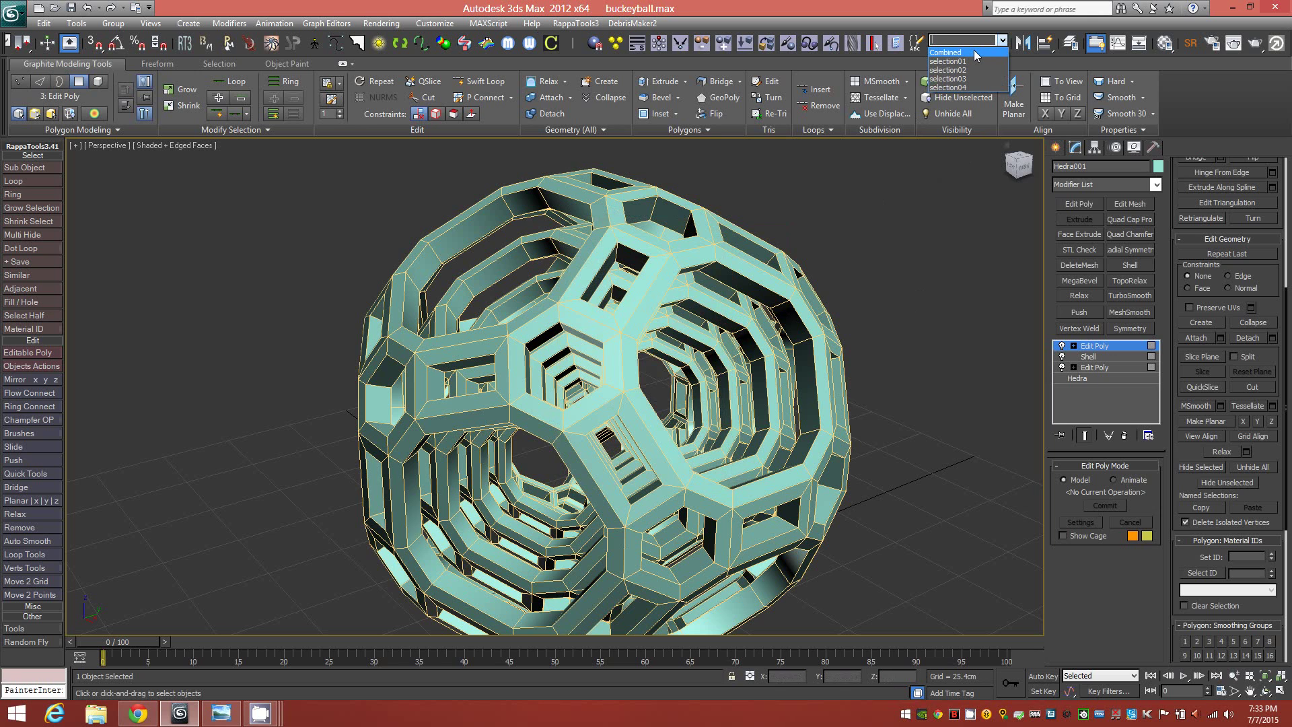
left_click(974, 53)
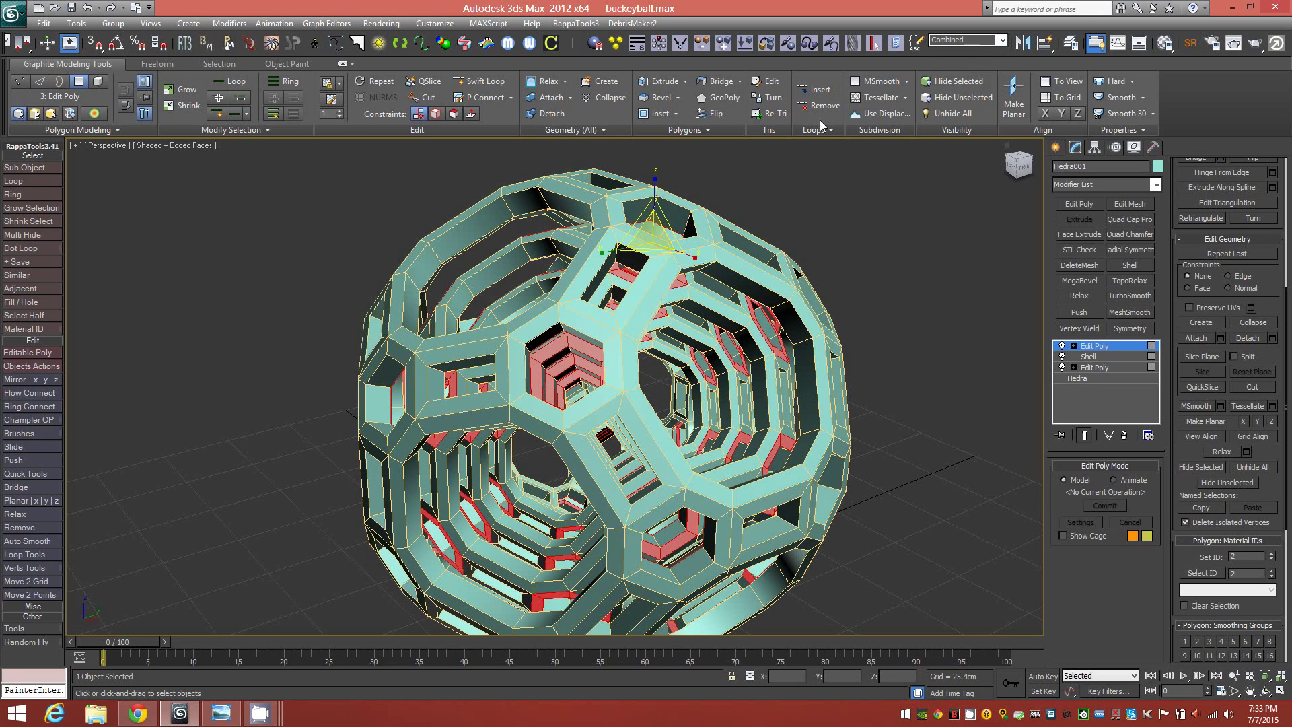
middle_click_drag(771, 441, 679, 412, "alt")
left_click(580, 436)
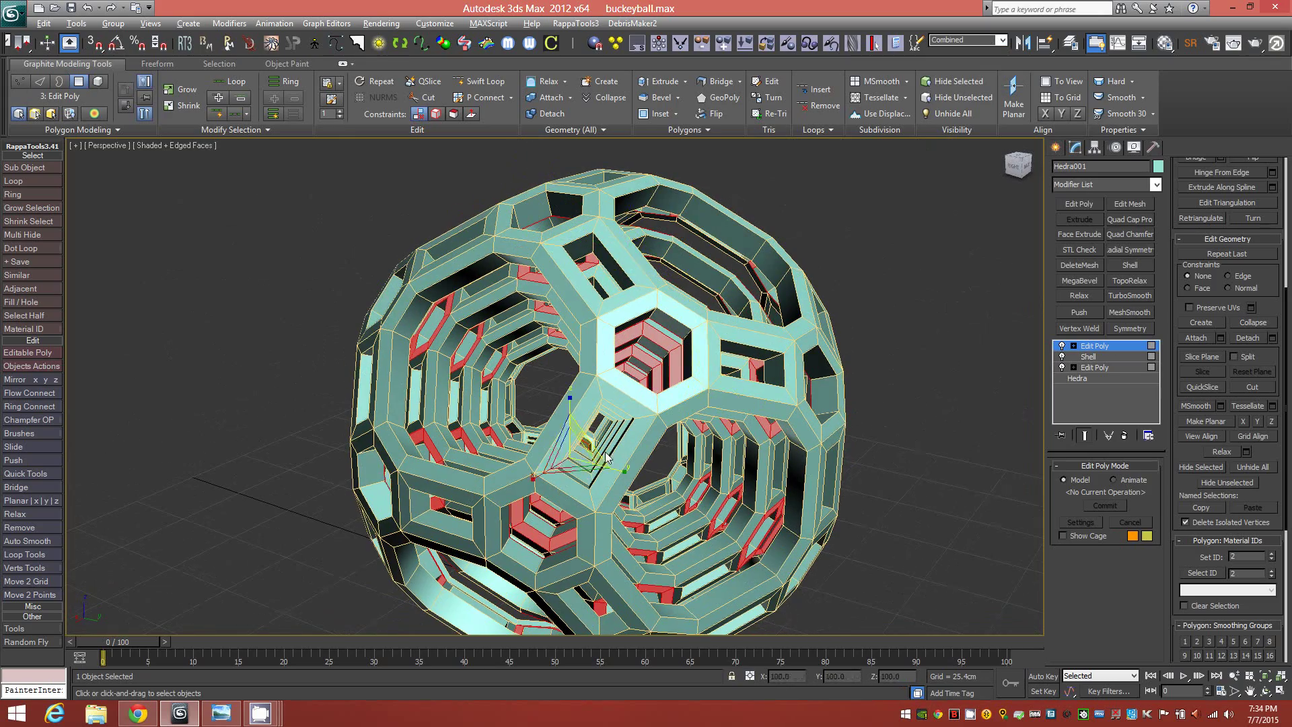
middle_click_drag(580, 436, 633, 454, "alt")
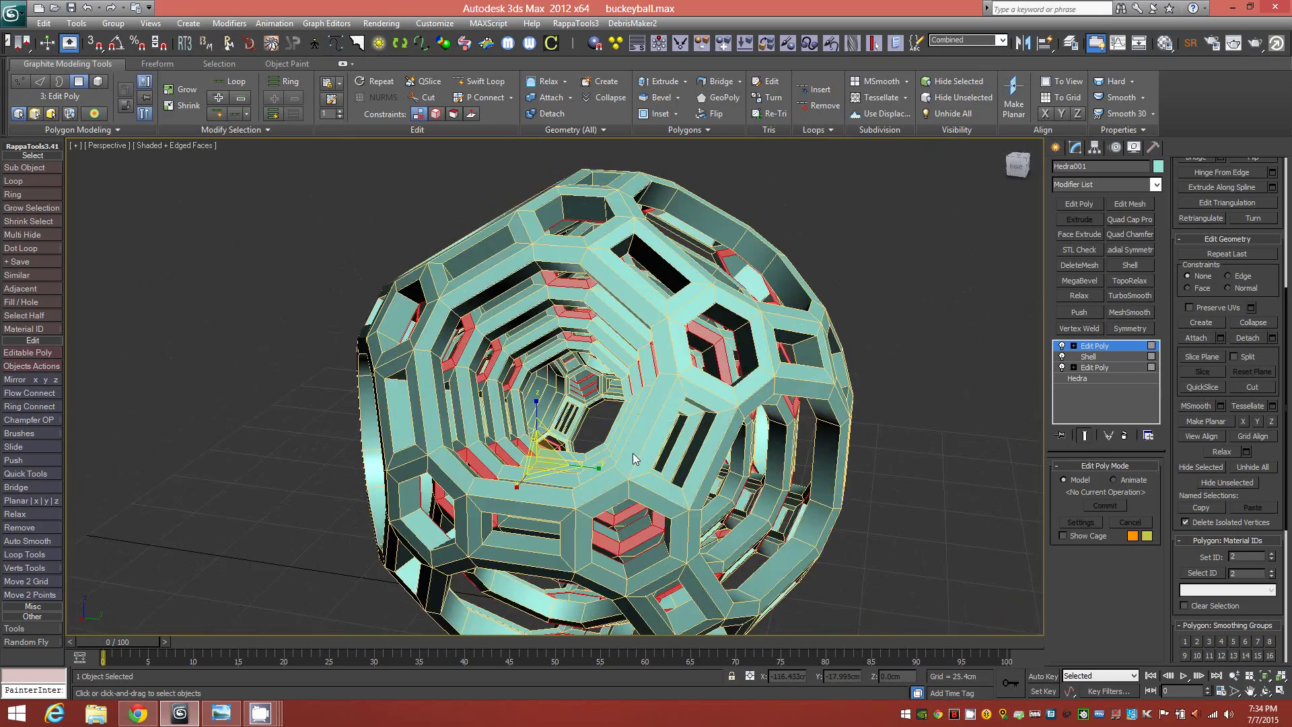
left_click(724, 444)
mouse_move(650, 331)
middle_mouse_down("alt")
mouse_move(638, 340)
mouse_move(645, 326)
middle_mouse_up("alt")
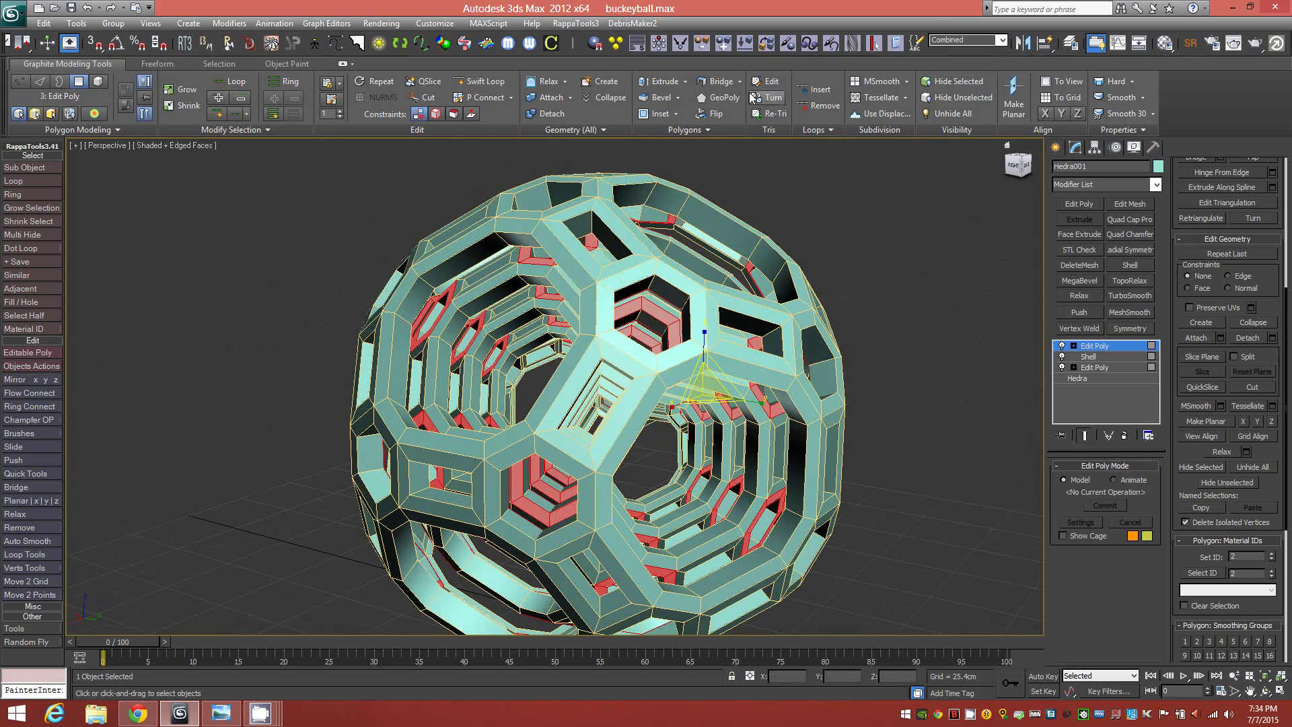
Bridge the selected faces into tapered tubes with 2 segments, then deselect all polygons.
left_click(720, 82, "shift")
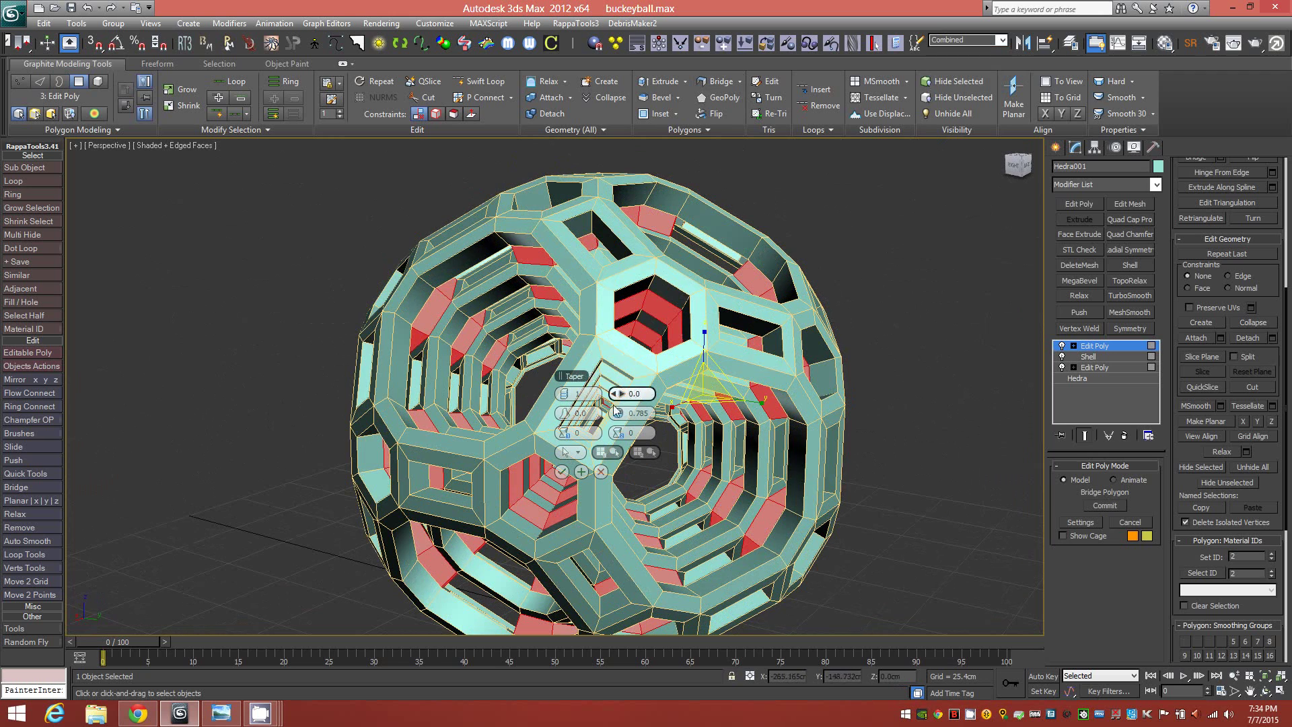
left_click(570, 396)
middle_click_drag(464, 436, 444, 458, "alt")
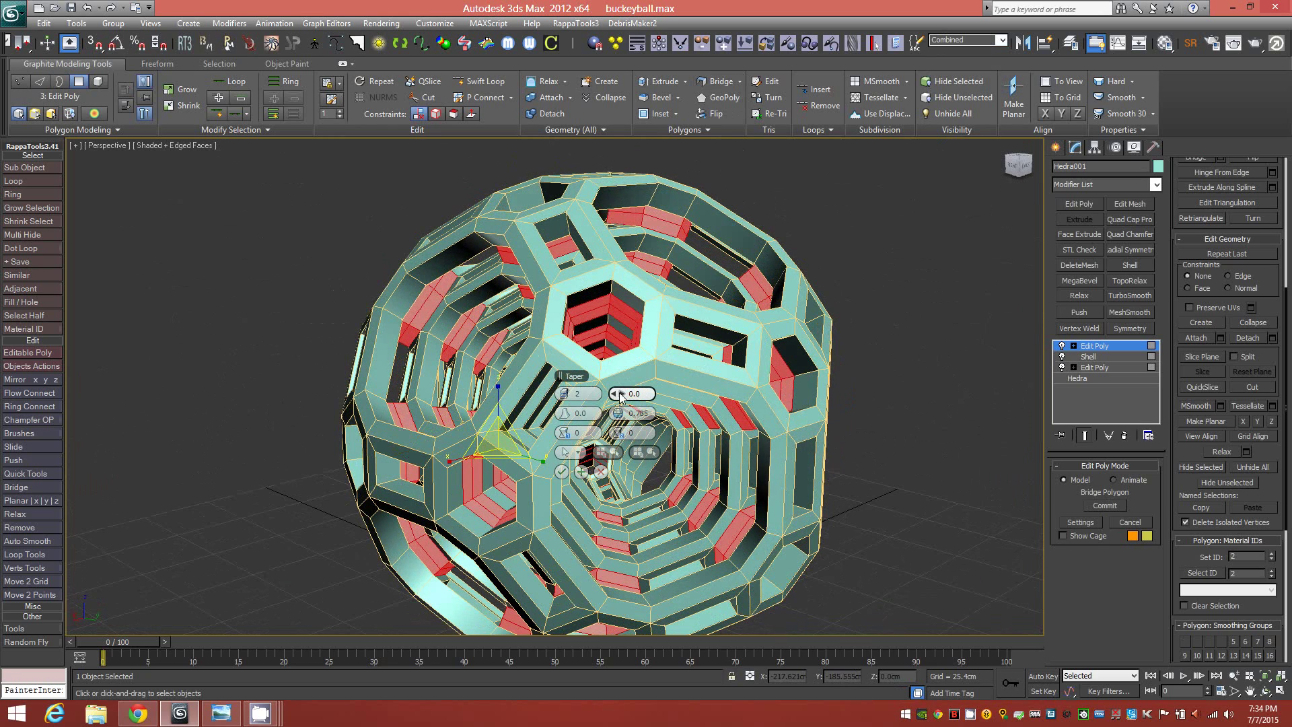
left_click_drag(622, 393, 618, 397)
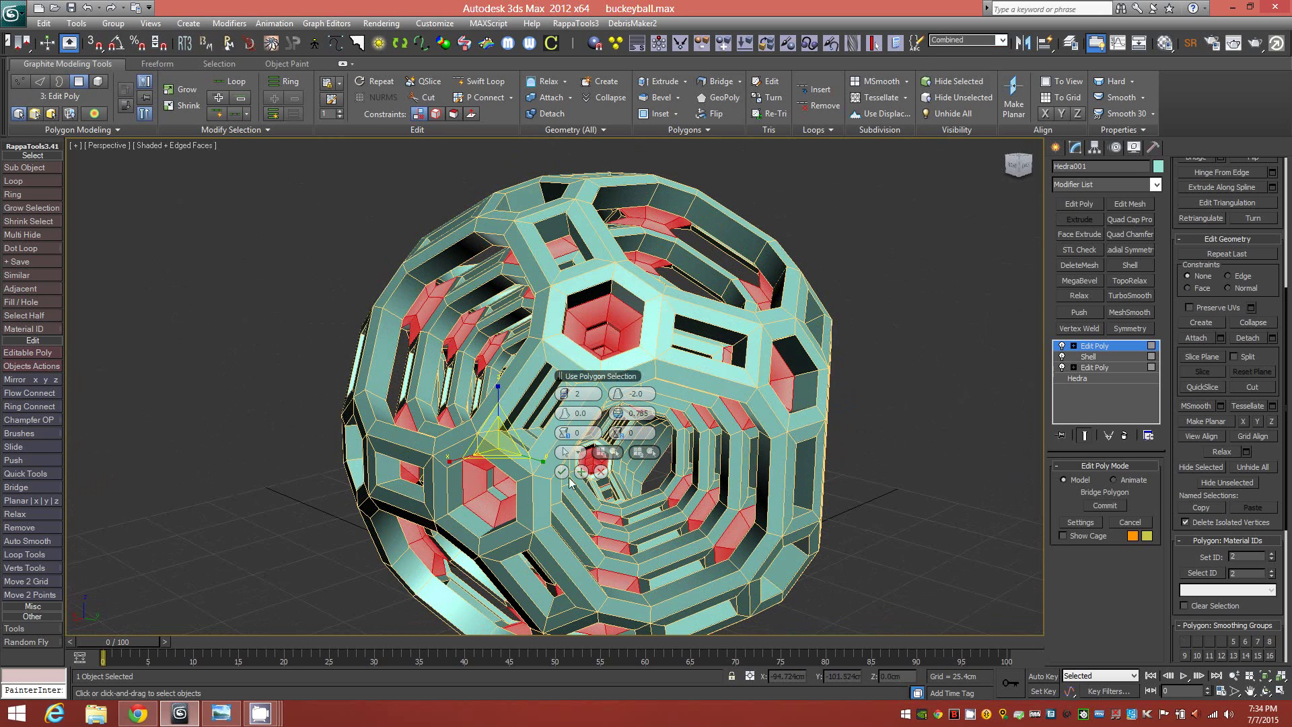
left_click(561, 472)
middle_click_drag(610, 517, 652, 421, "alt")
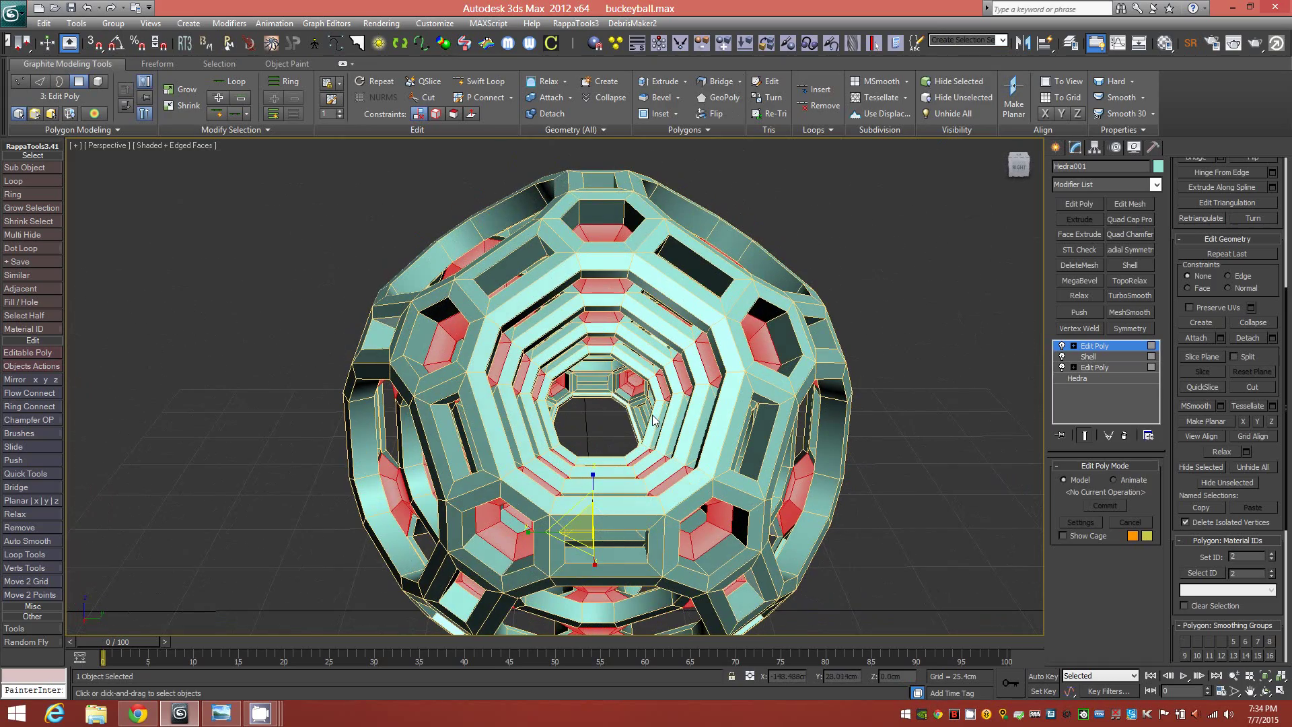
left_click(892, 456)
middle_click_drag(696, 460, 601, 455, "alt")
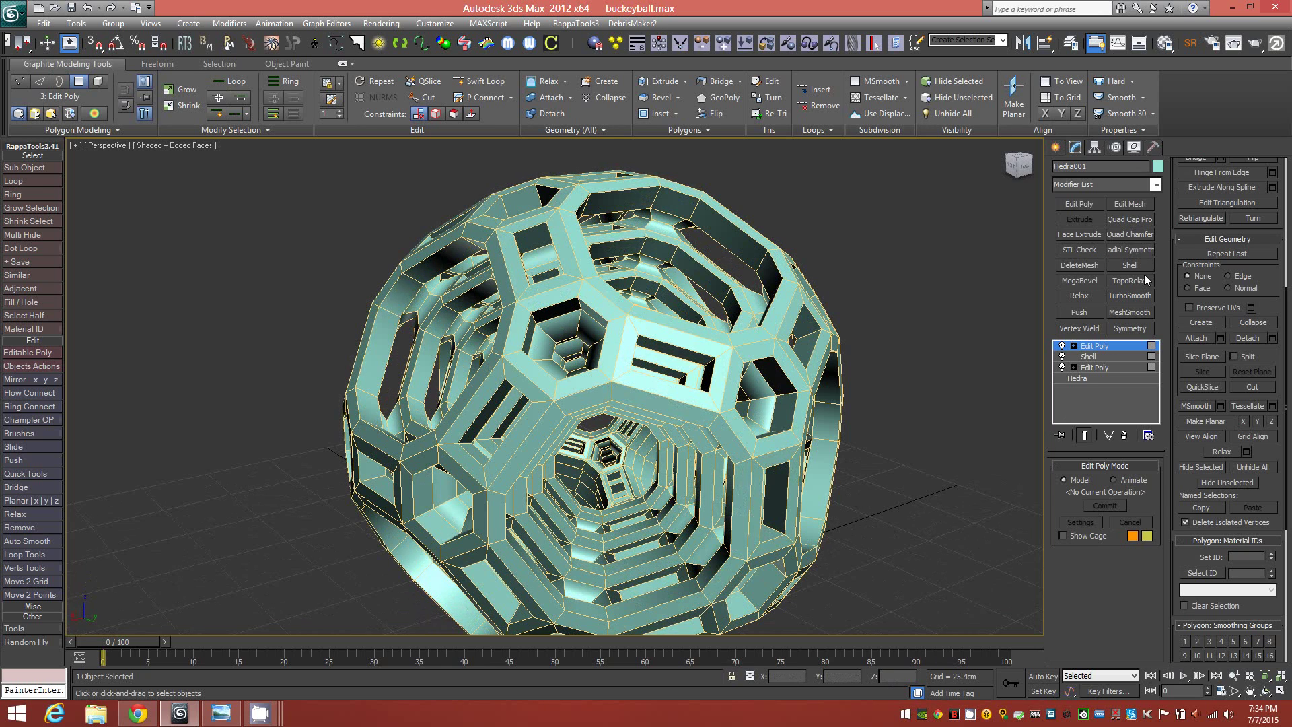
Add a TurboSmooth modifier with 2 iterations and display the model without edge lines.
left_click(1130, 296)
key("r")
middle_click_drag(646, 374, 736, 380, "alt")
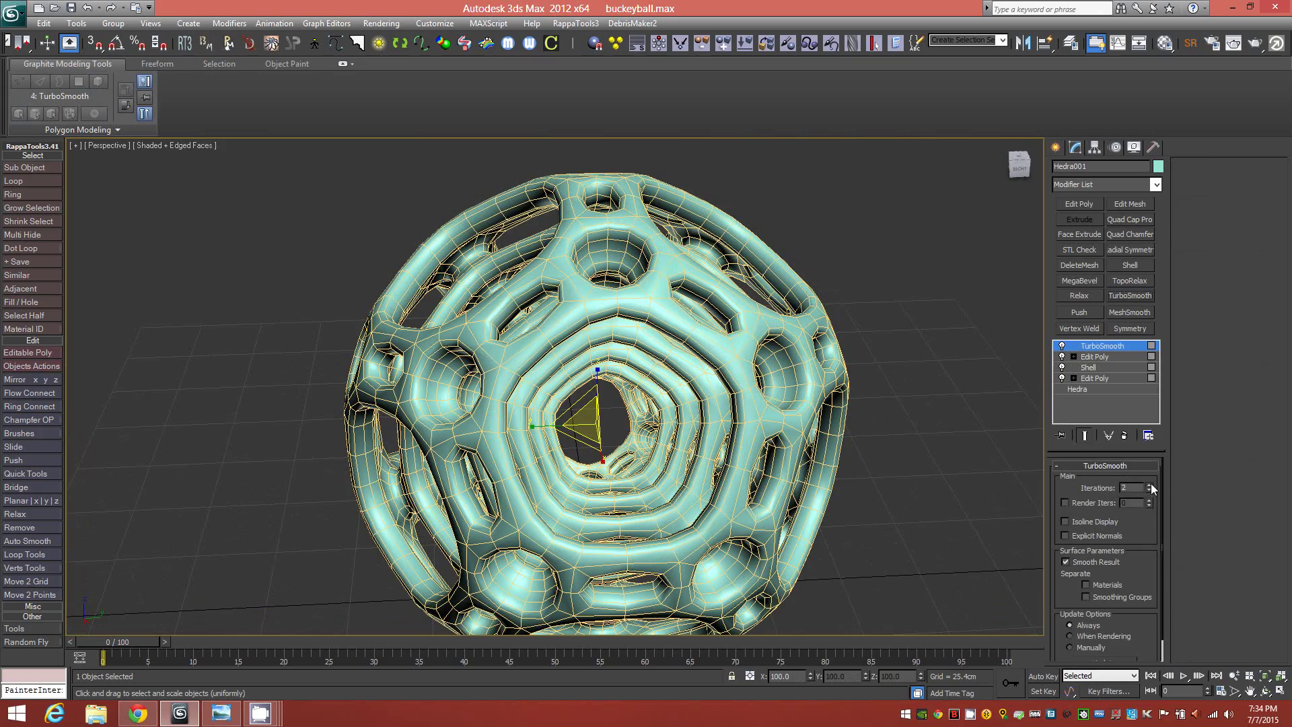
mouse_move(724, 455)
middle_mouse_down("alt")
mouse_move(680, 431)
mouse_move(715, 439)
mouse_move(644, 451)
mouse_move(669, 470)
mouse_move(644, 507)
mouse_move(471, 401)
mouse_move(688, 441)
mouse_move(407, 433)
mouse_move(546, 448)
mouse_move(531, 463)
middle_mouse_up("alt")
key("F4")
Orbit to face the pentagonal opening, then bring up the nested_dodecahedron.png reference photo.
middle_click_drag(462, 418, 543, 433, "alt")
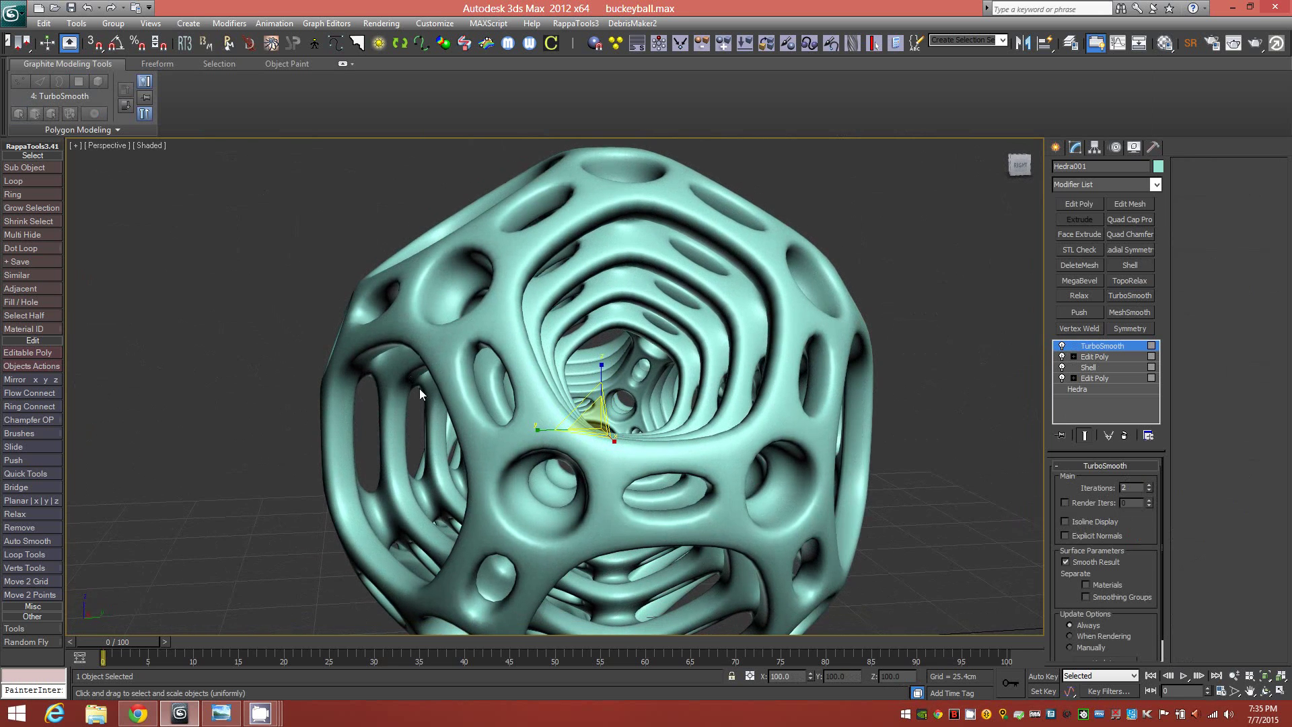
mouse_move(487, 421)
middle_mouse_down("alt")
mouse_move(513, 446)
mouse_move(486, 435)
middle_mouse_up("alt")
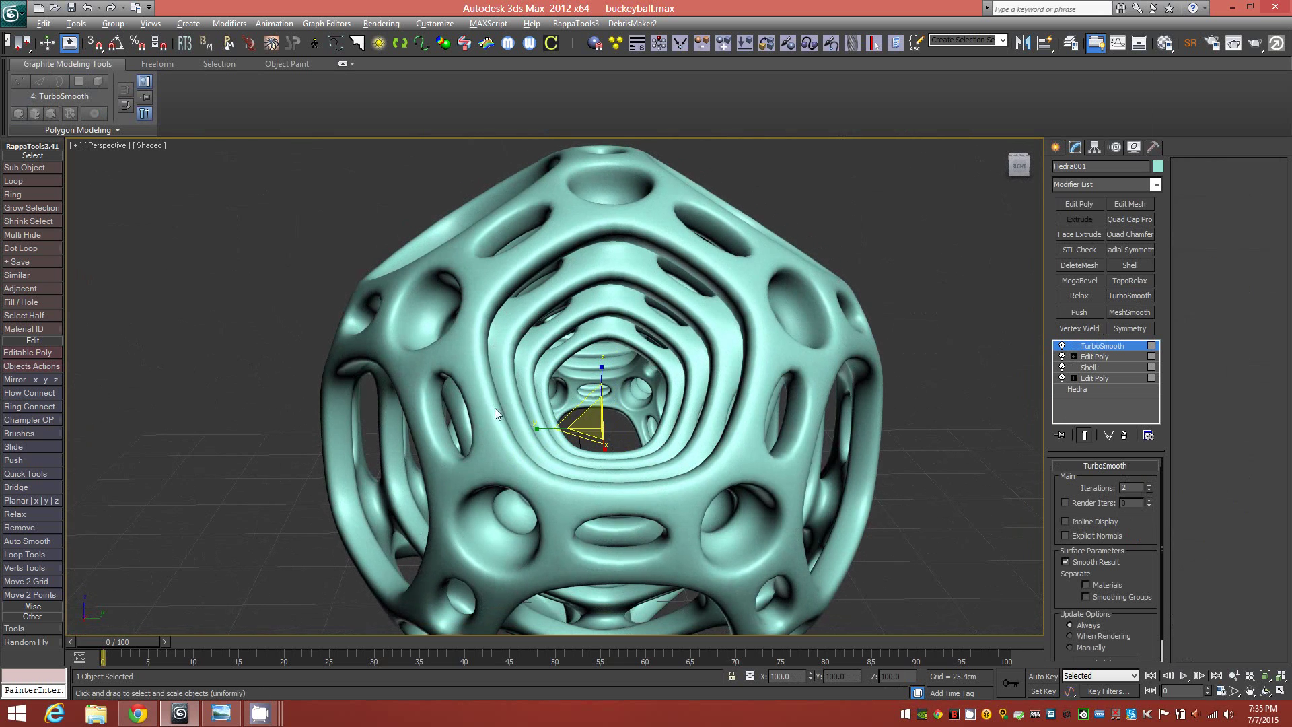
mouse_move(494, 408)
middle_mouse_down("alt")
mouse_move(509, 410)
mouse_move(472, 454)
mouse_move(526, 417)
mouse_move(487, 410)
mouse_move(486, 386)
mouse_move(498, 431)
mouse_move(514, 429)
mouse_move(479, 425)
mouse_move(497, 430)
middle_mouse_up("alt")
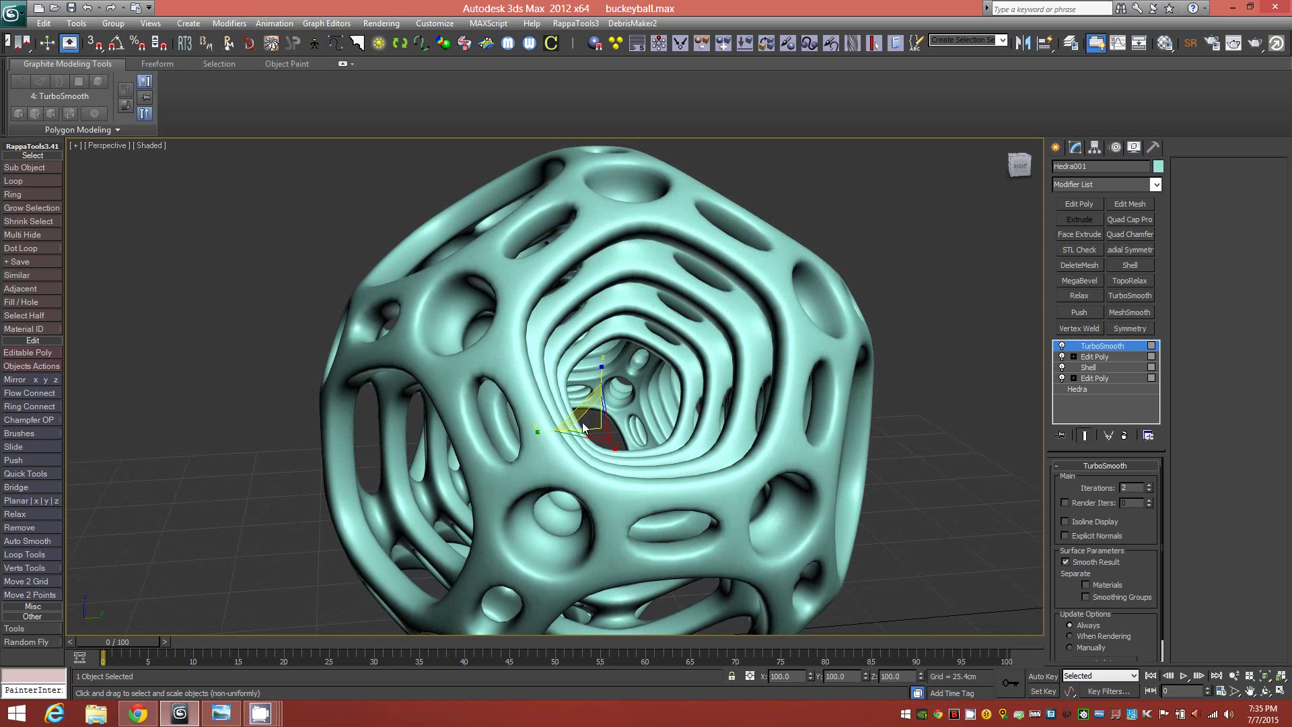
middle_click_drag(478, 451, 459, 389, "alt")
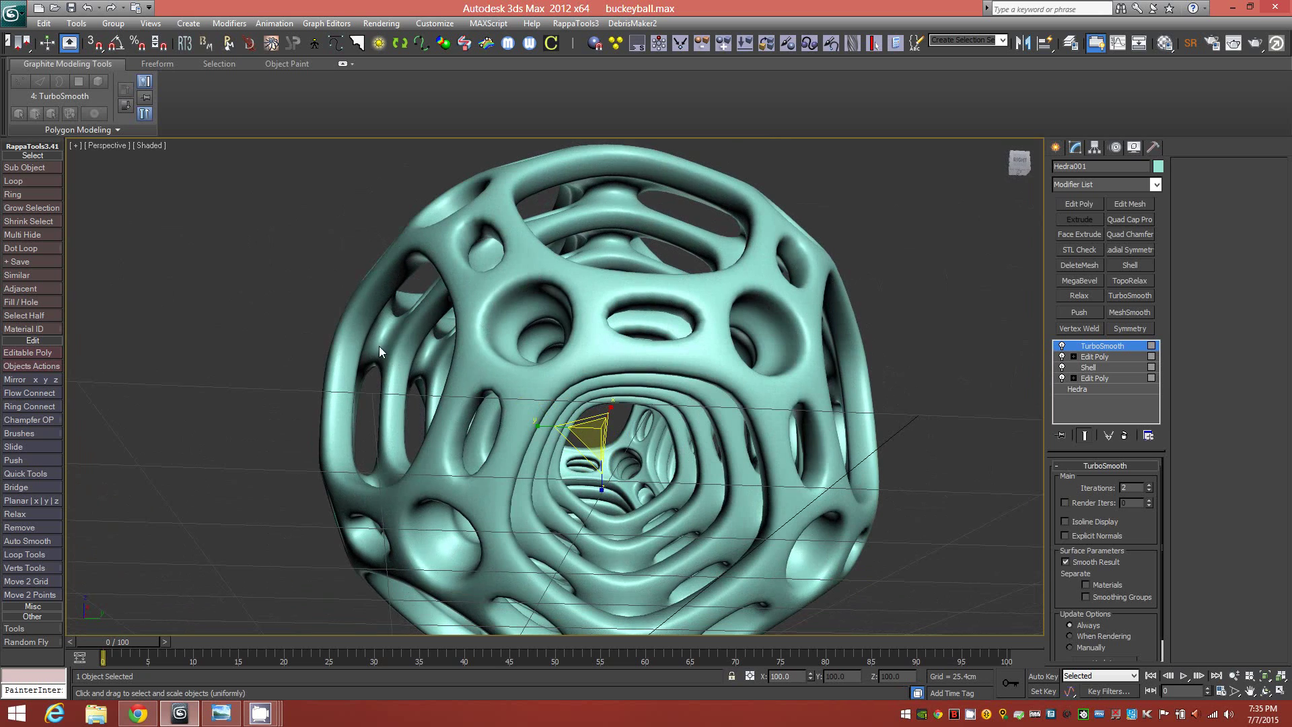
middle_click_drag(428, 402, 438, 428, "alt")
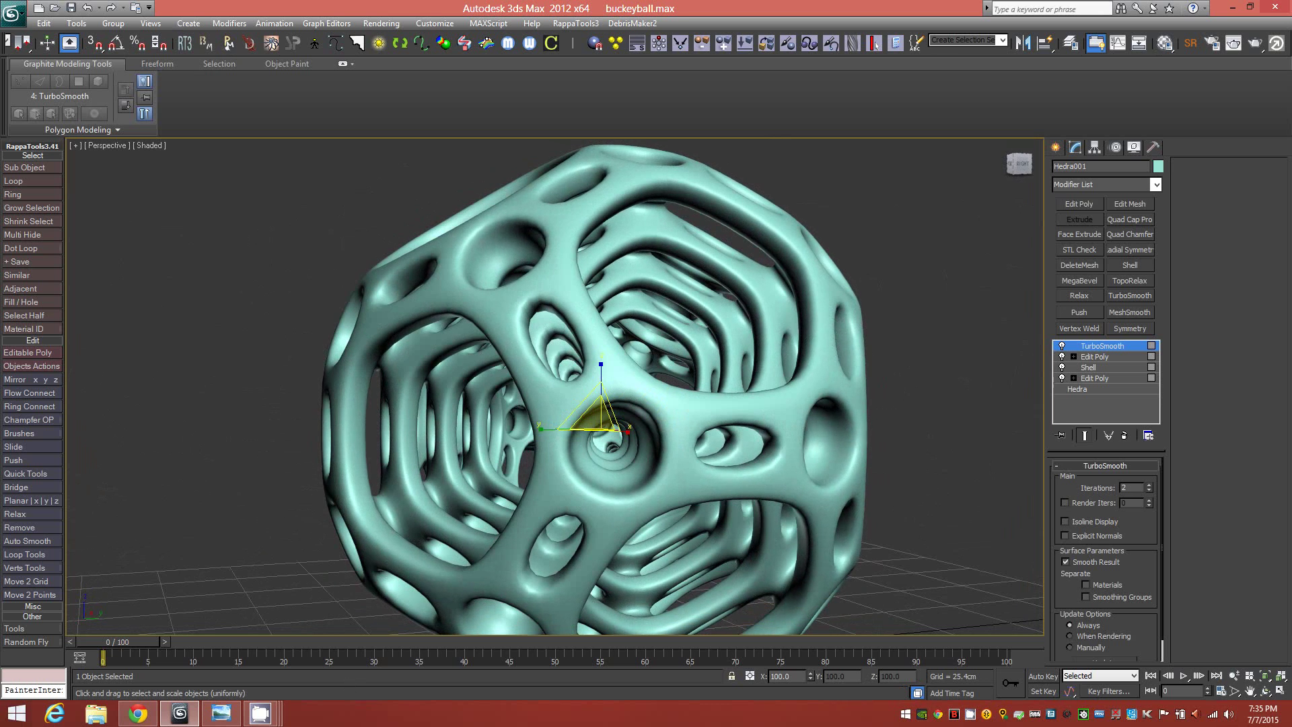
left_click(232, 708)
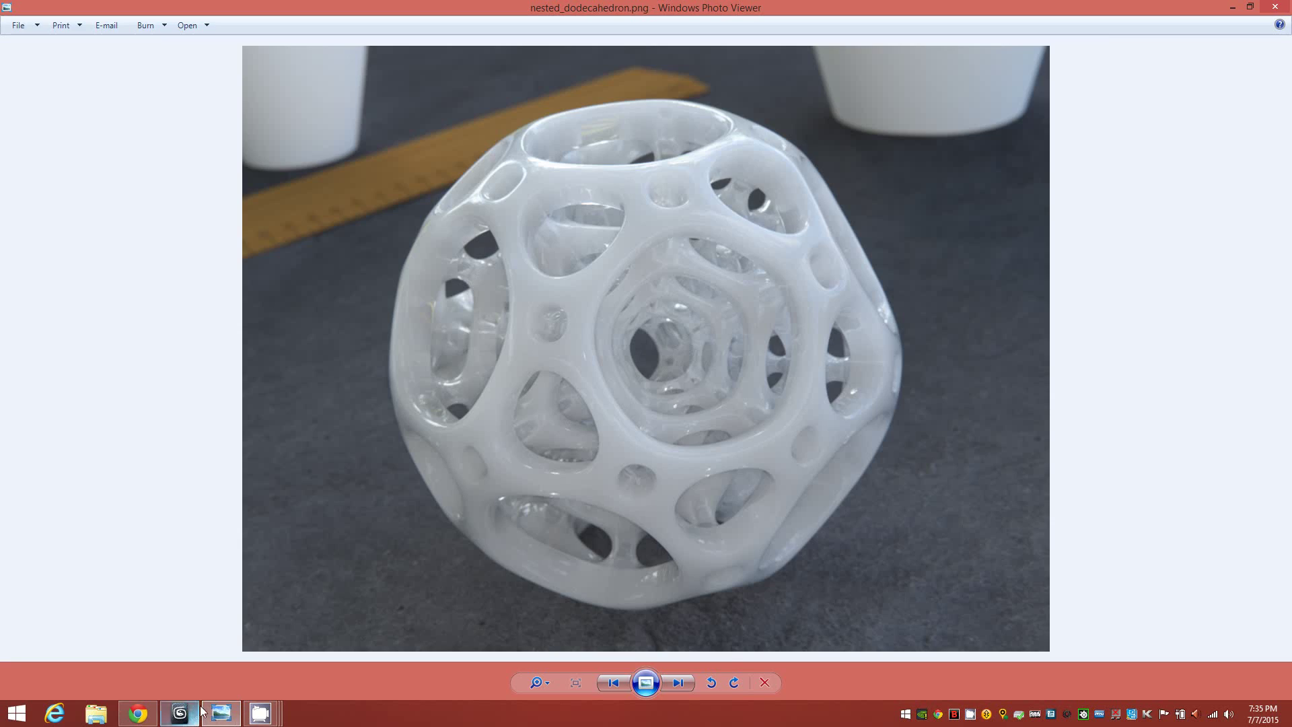
Return to 3ds Max and raise the TurboSmooth iterations to 3.
left_click(179, 713)
middle_click_drag(422, 405, 572, 404, "alt")
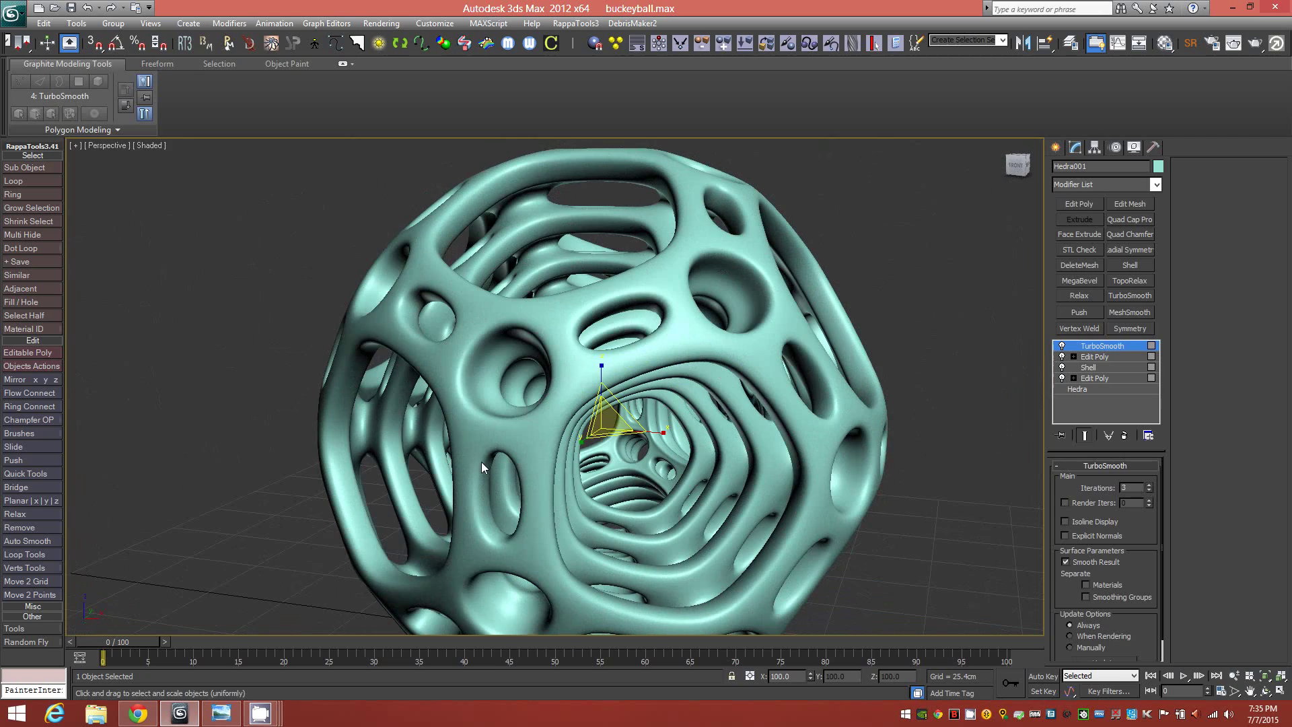
middle_click_drag(538, 442, 687, 450, "alt")
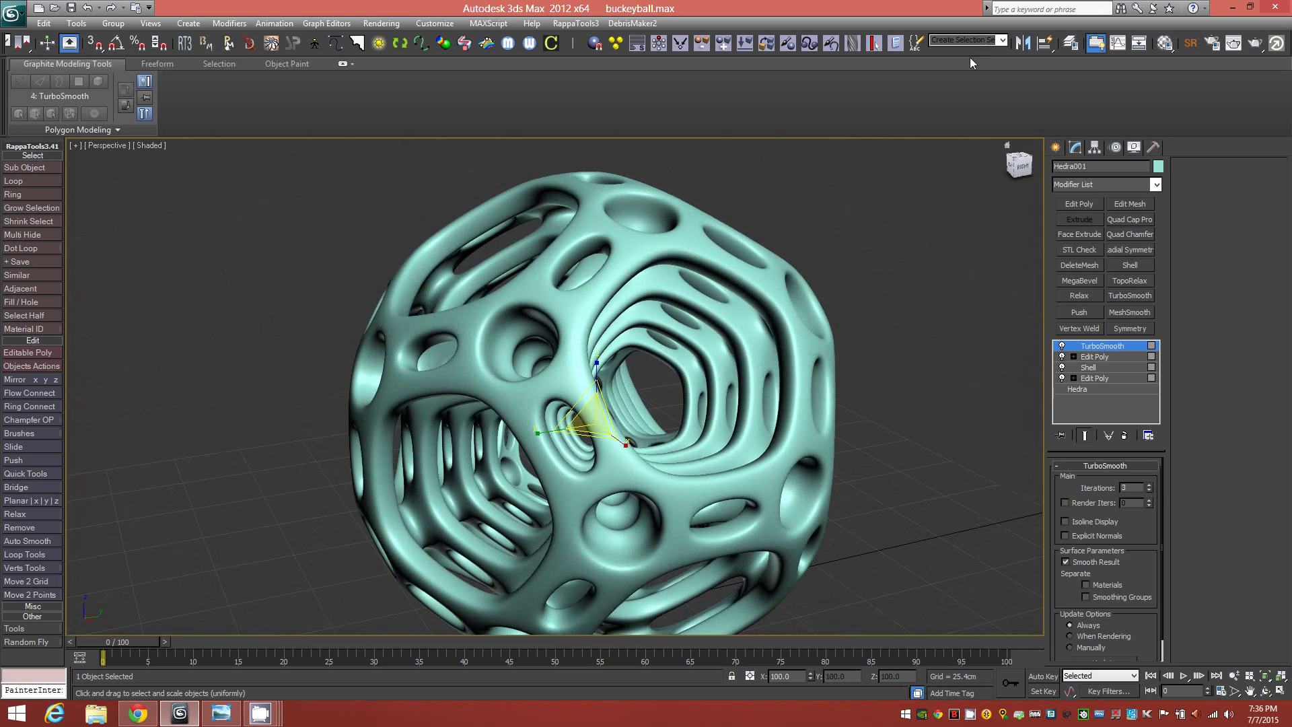
middle_click_drag(606, 410, 660, 397, "alt")
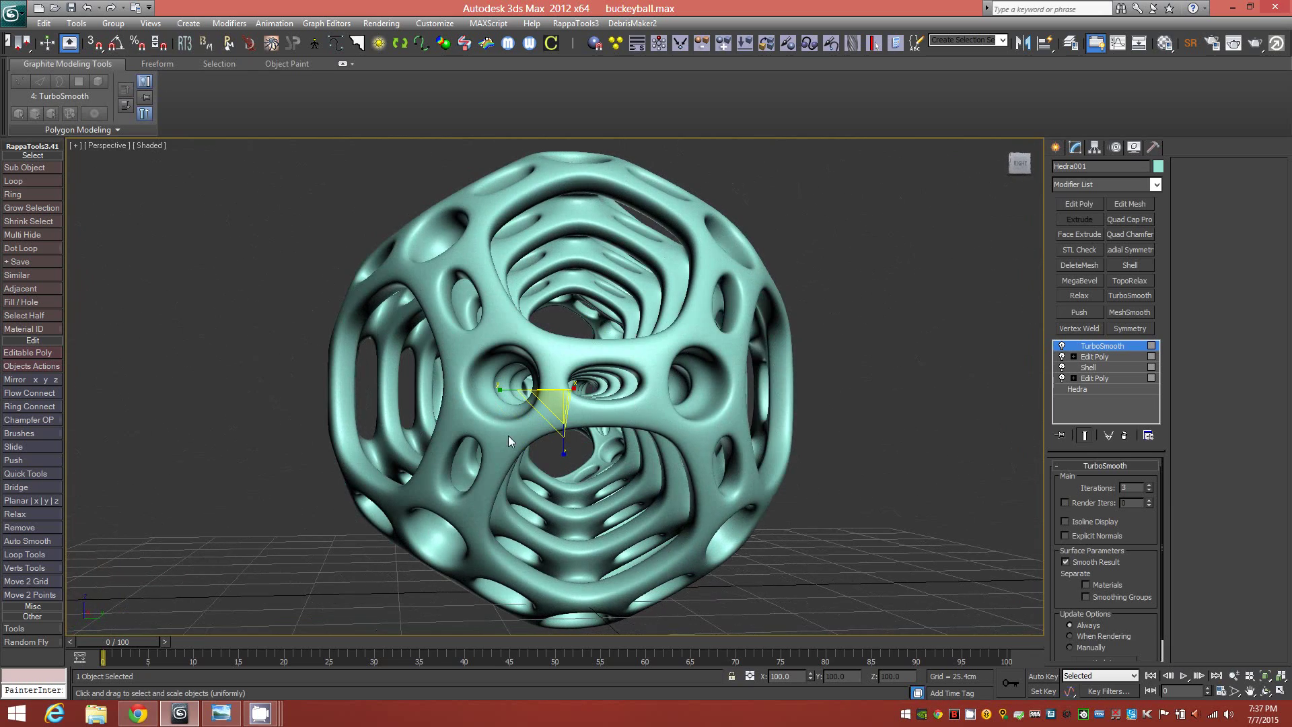
middle_click_drag(507, 434, 792, 559, "alt")
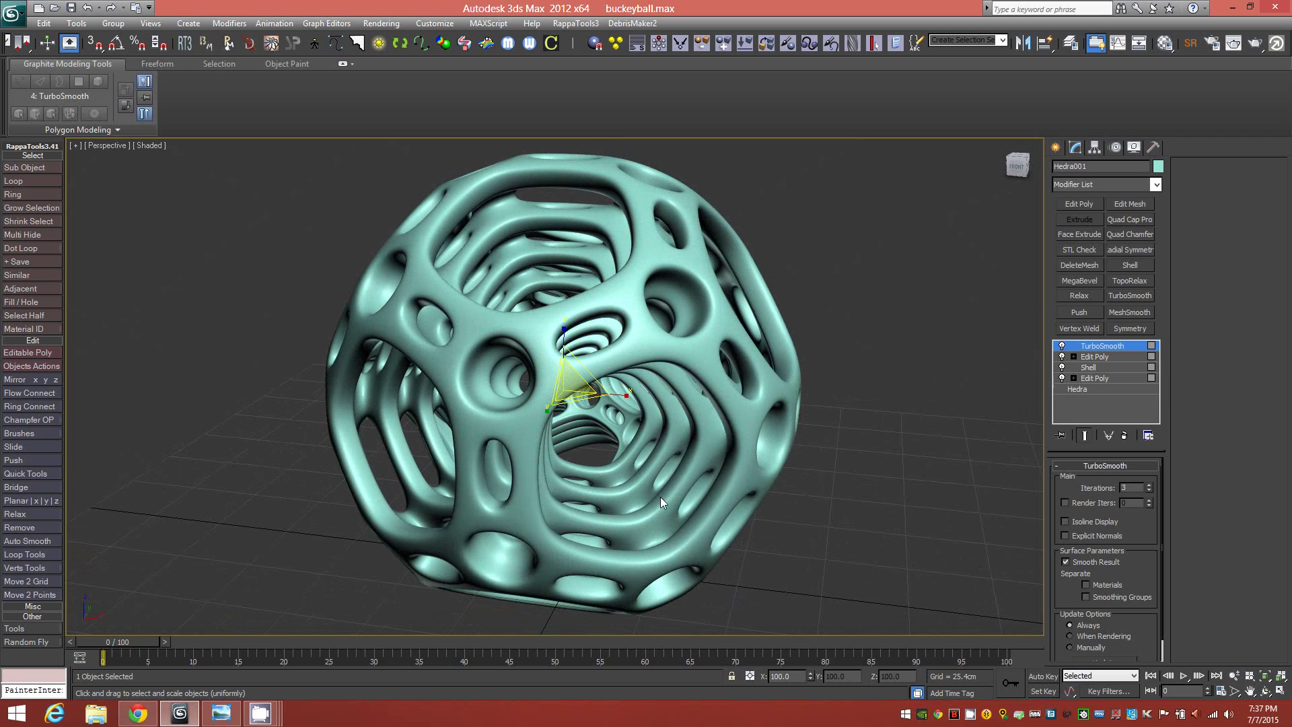
middle_click_drag(587, 503, 600, 506)
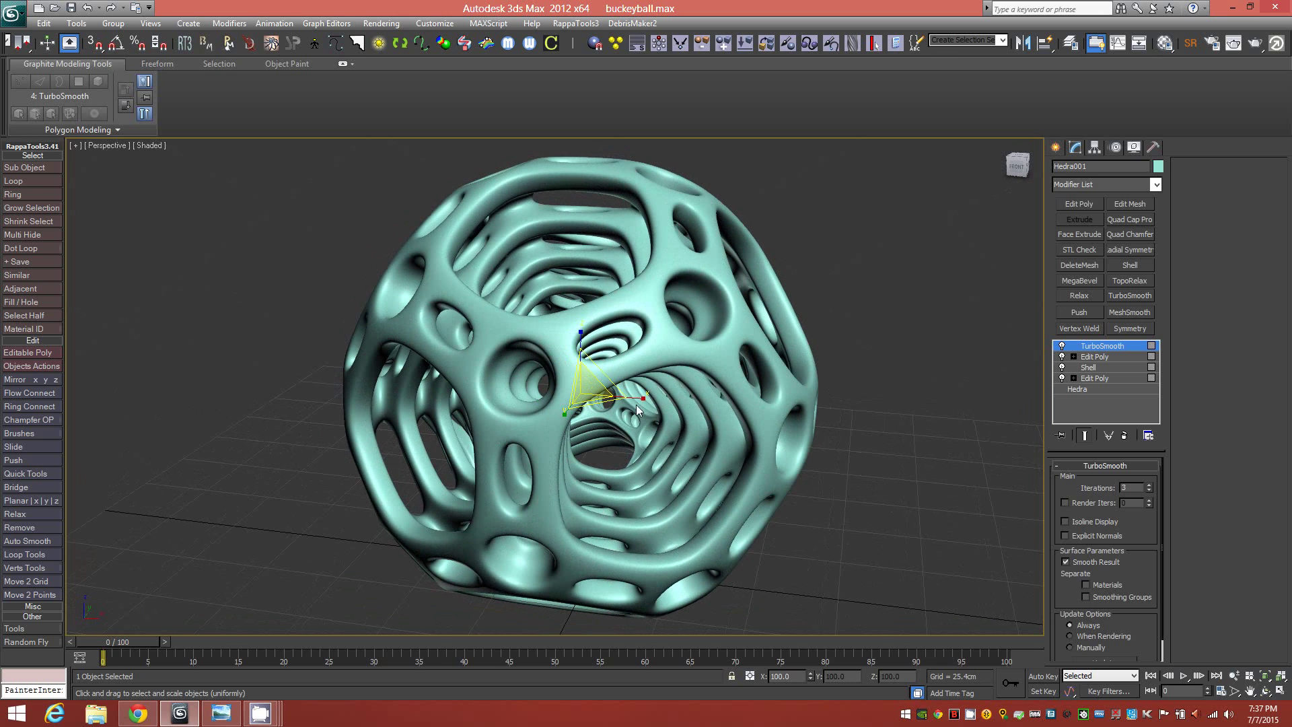